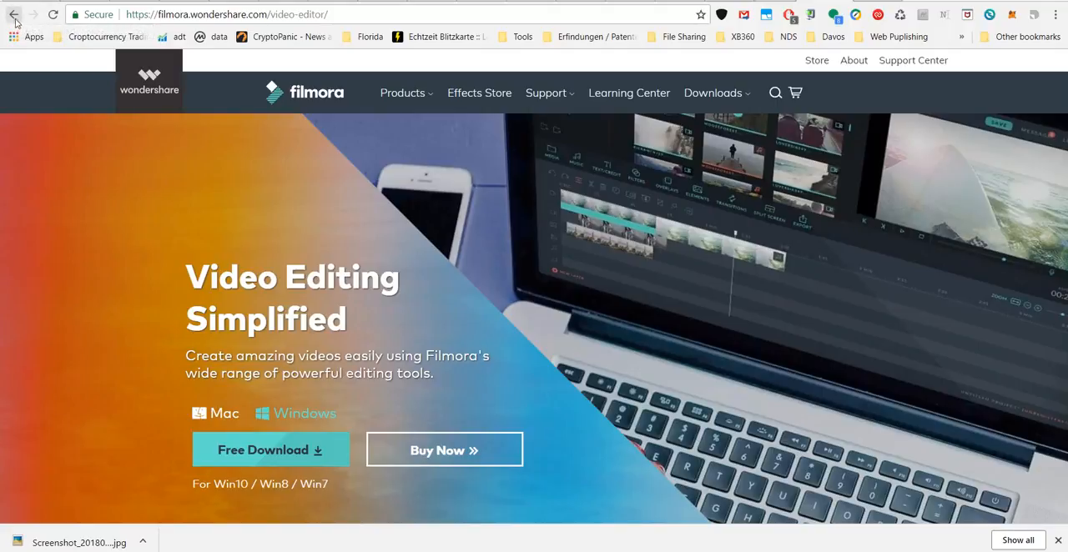
Return to the Filmora home page and open the product page of the Filmora video editor.
left_click(14, 16)
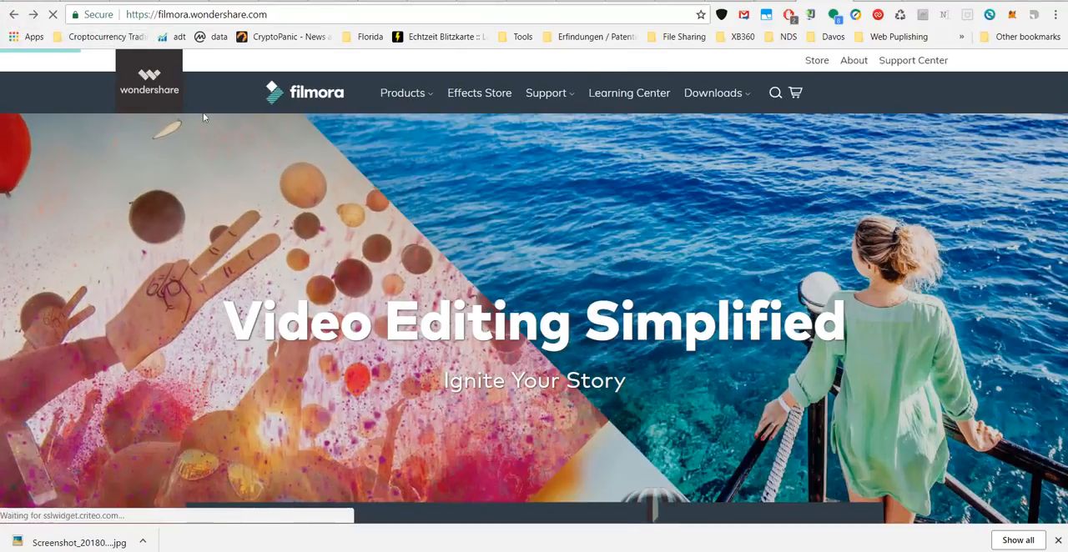
left_click(415, 96)
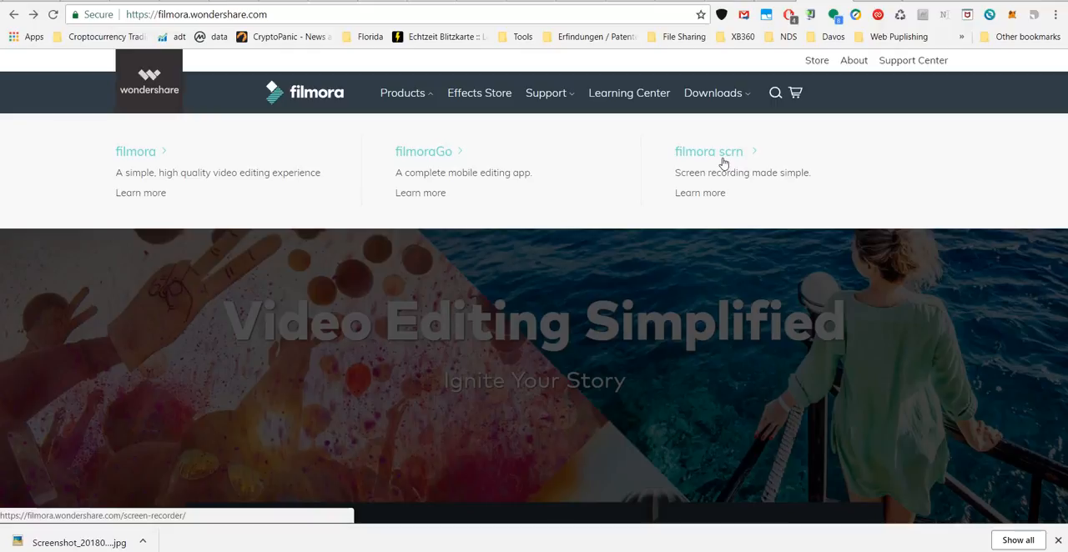
left_click(144, 155)
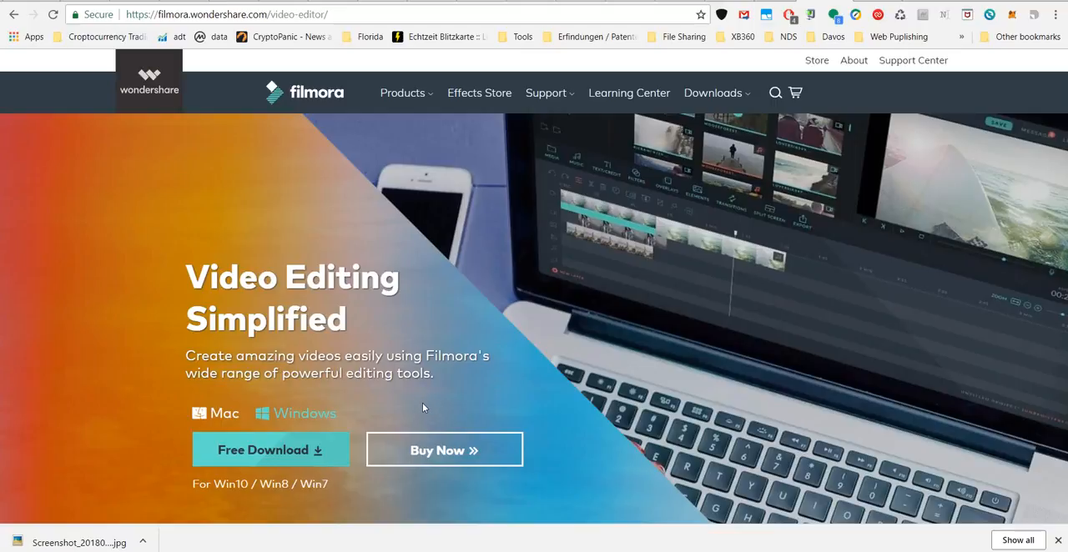
Open the Filmora purchase page and examine the Individual plans for Windows and their included features.
left_click(432, 451)
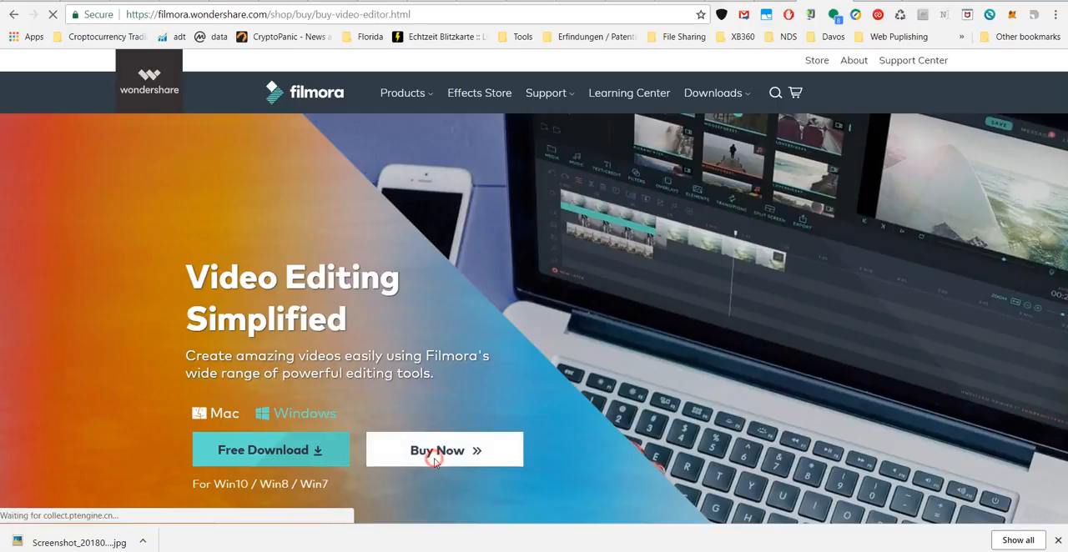
scroll(440, 418, "down", 2)
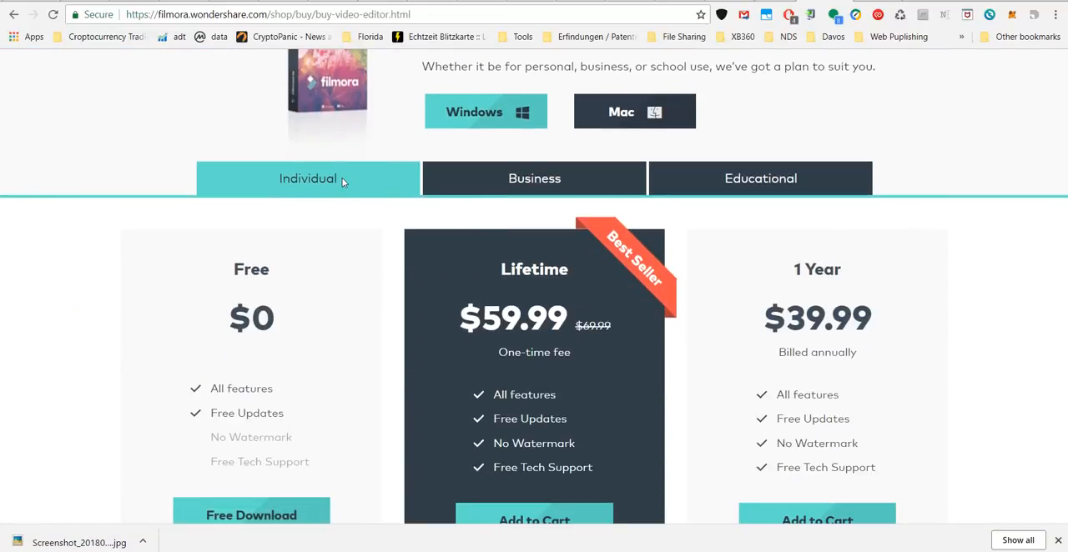
scroll(339, 181, "down", 2)
scroll(340, 181, "up", 2)
scroll(392, 261, "down", 2)
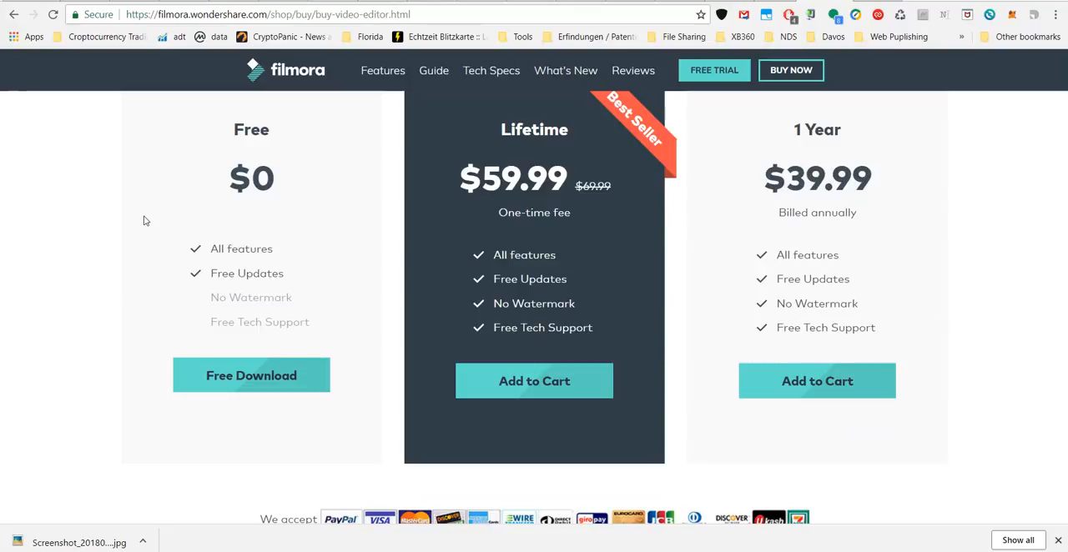
scroll(288, 176, "up", 2)
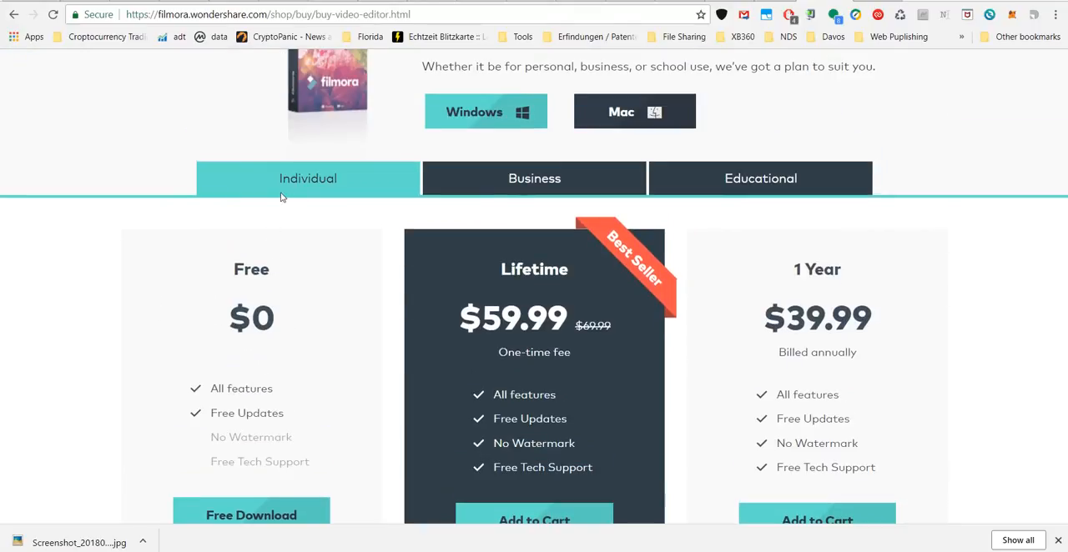
scroll(255, 334, "down", 2)
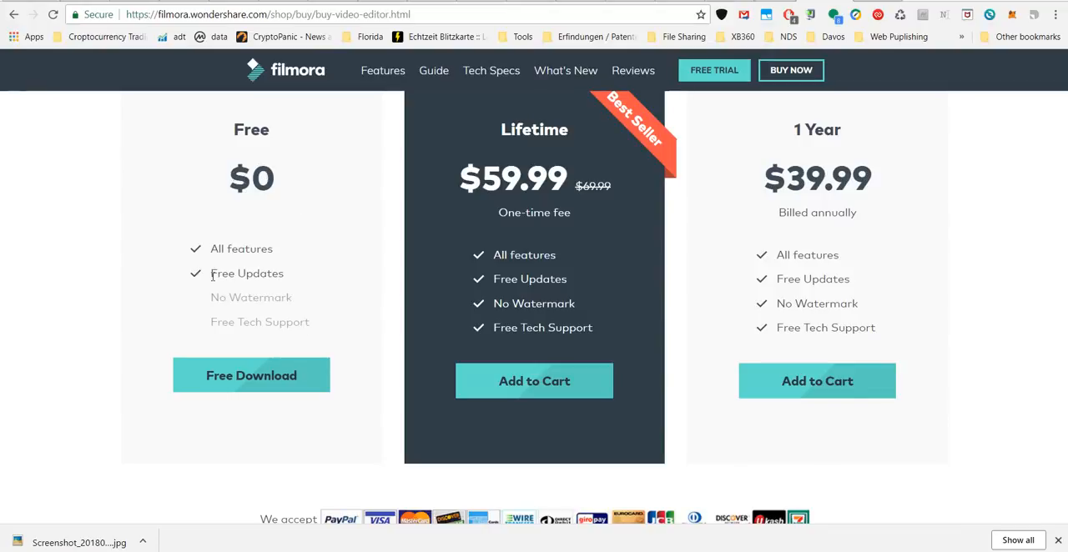
Highlight the "No Watermark" and "Free Tech Support" lines in the Free plan.
left_click_drag(208, 298, 298, 300)
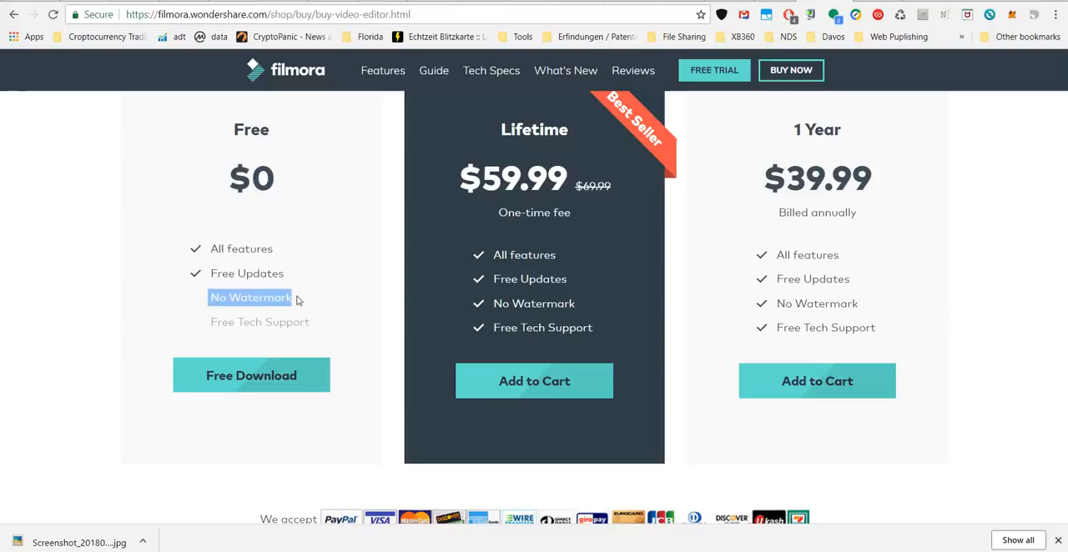
left_click(212, 300)
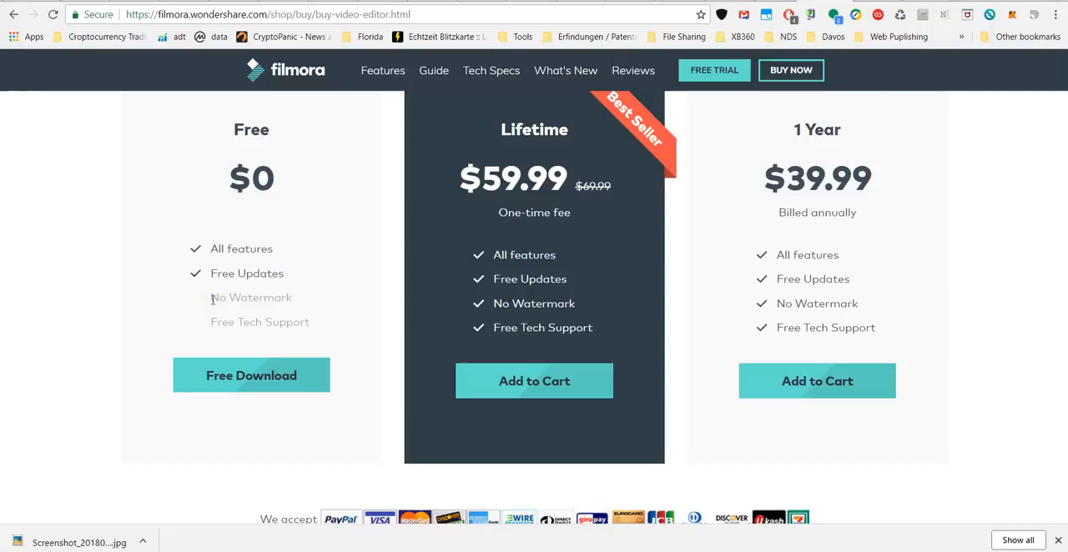
left_click_drag(210, 299, 292, 300)
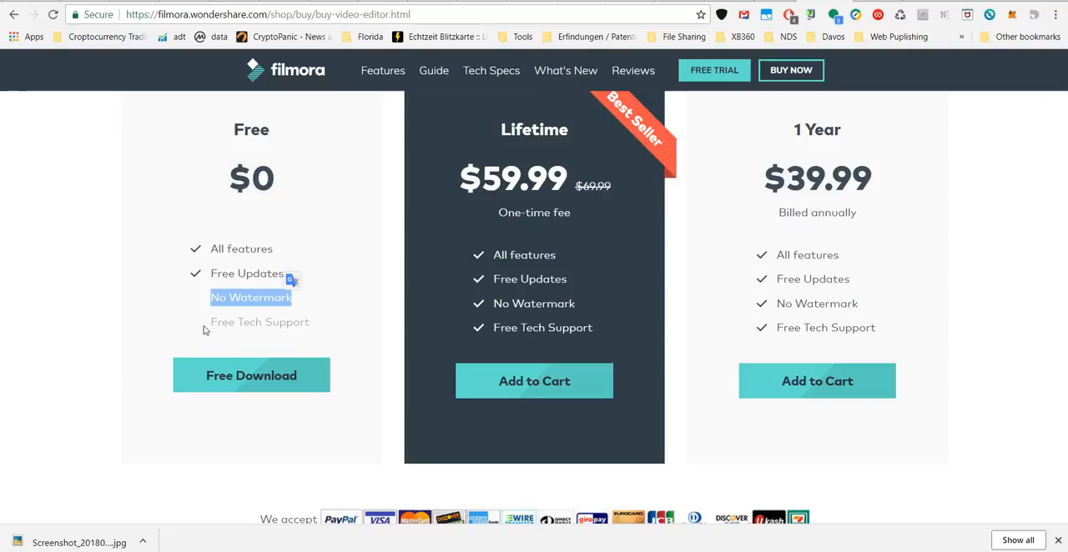
left_click_drag(209, 322, 311, 328)
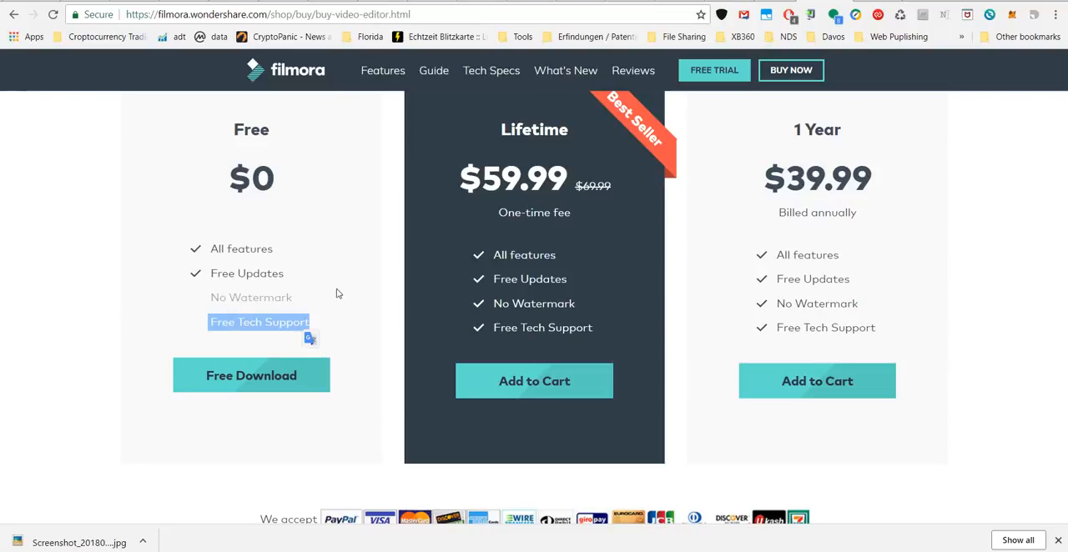
Compare the prices and included features of the Free, Lifetime and 1 Year plans.
scroll(476, 112, "up", 2)
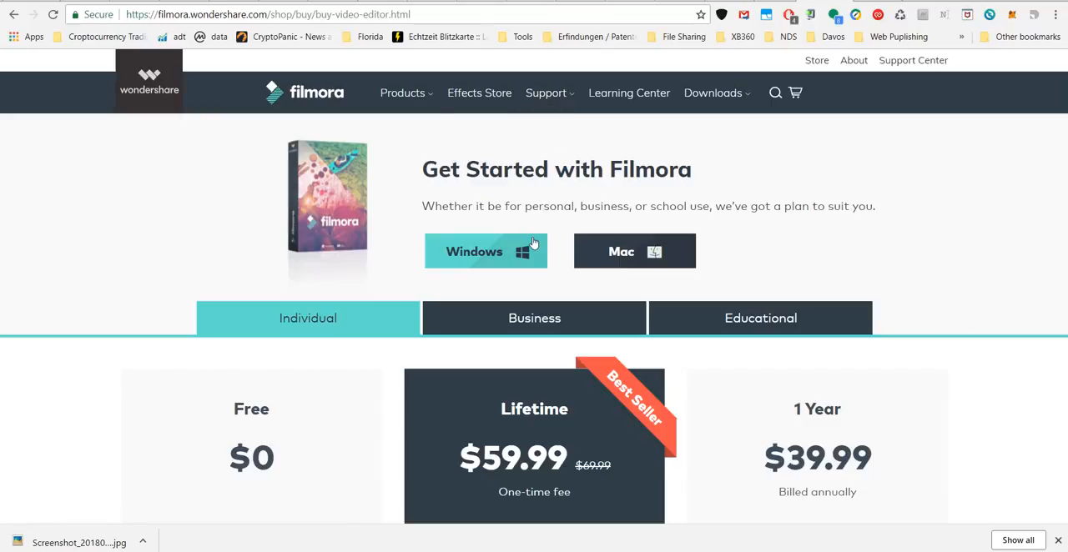
scroll(534, 236, "down", 1)
scroll(535, 236, "down", 1)
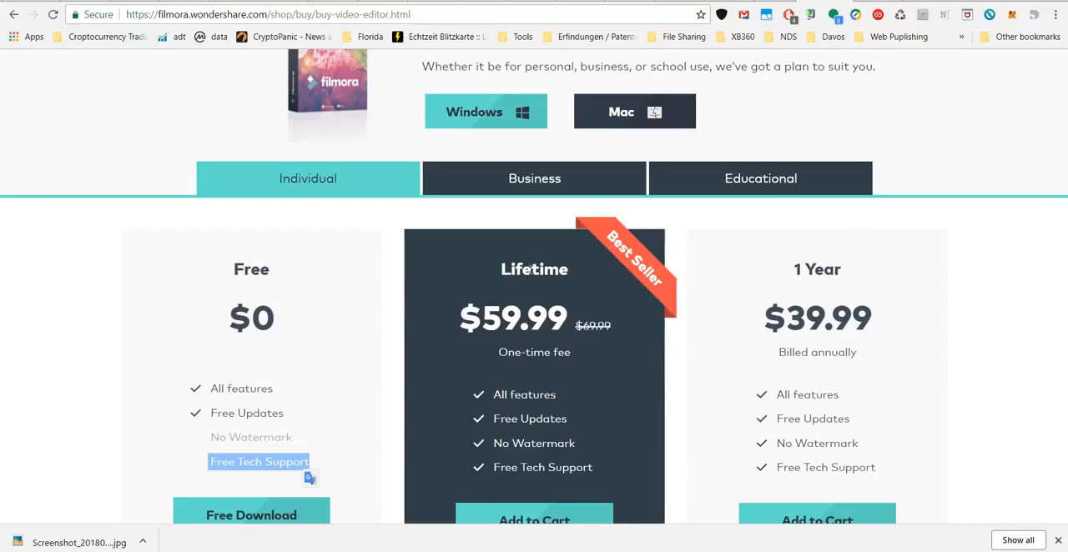
scroll(534, 267, "down", 2)
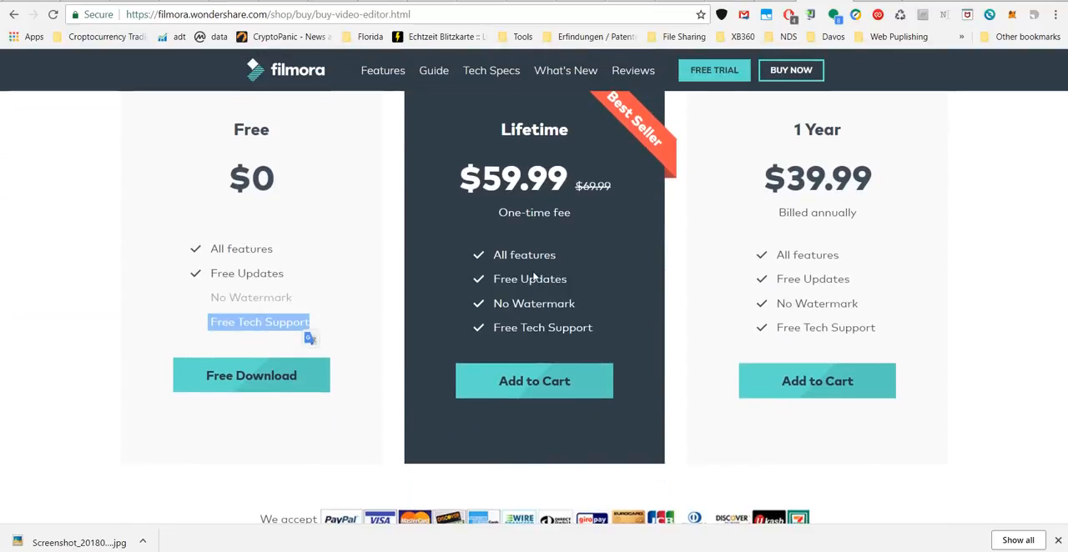
scroll(534, 278, "up", 2)
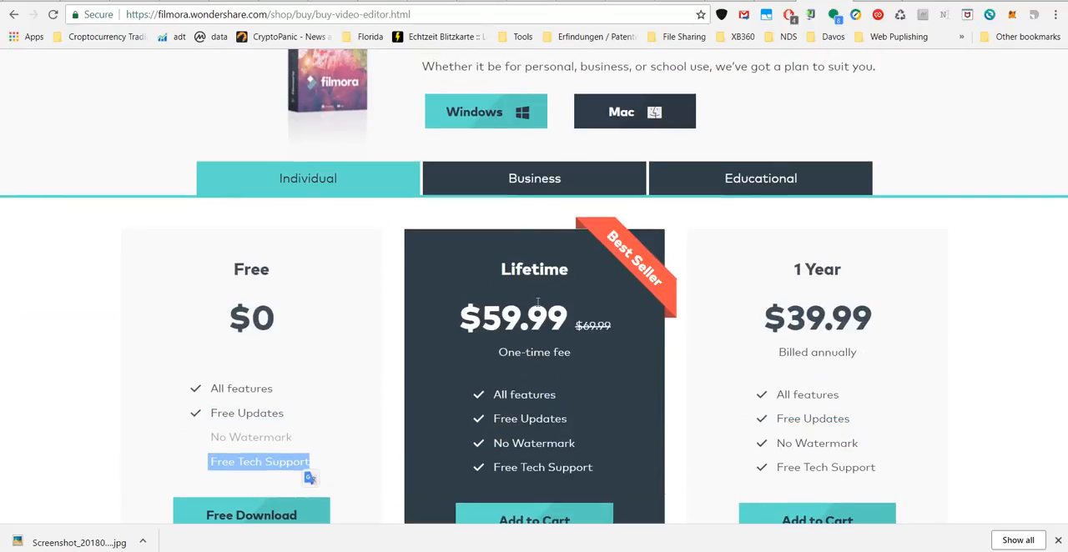
scroll(537, 302, "down", 2)
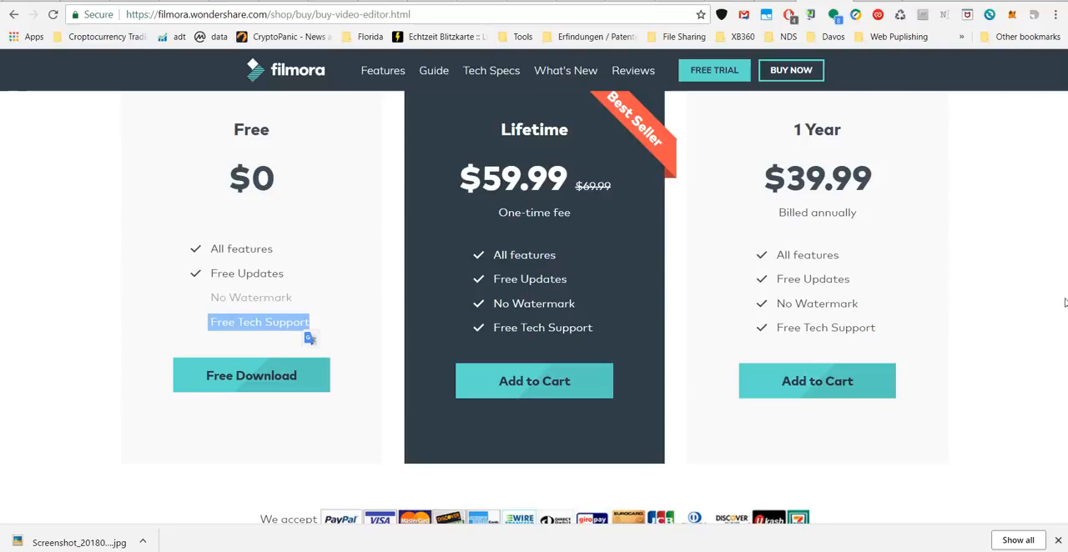
scroll(1016, 313, "up", 2)
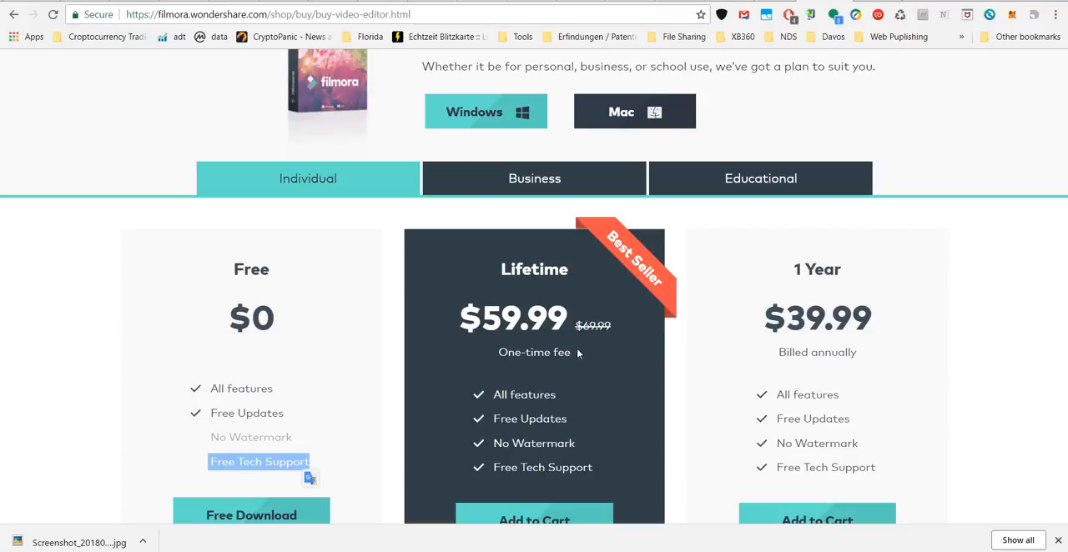
scroll(494, 396, "down", 2)
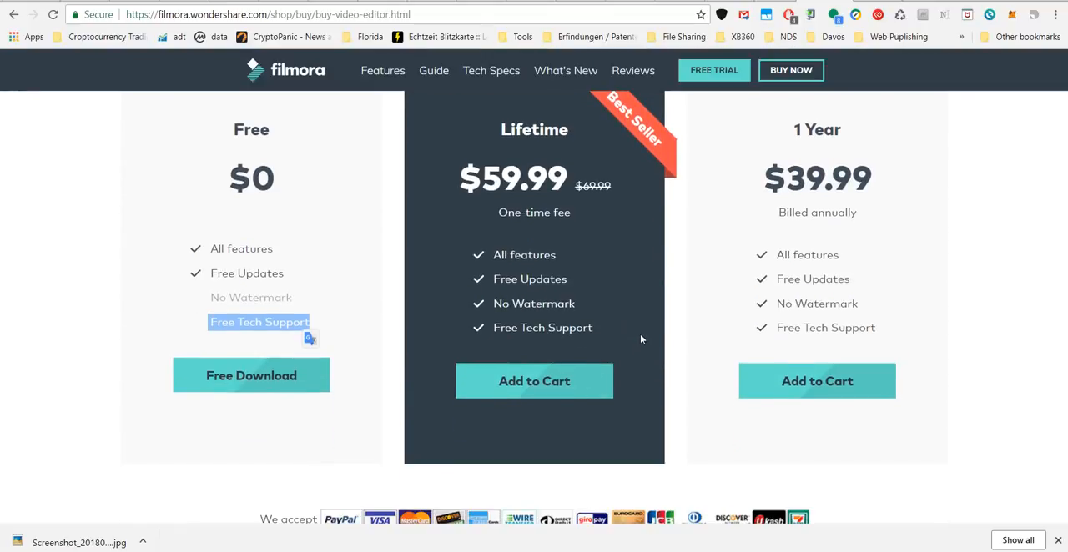
Review the money-back guarantee and free updates information beneath the plans on the purchase page.
scroll(640, 334, "down", 4)
scroll(640, 327, "down", 4)
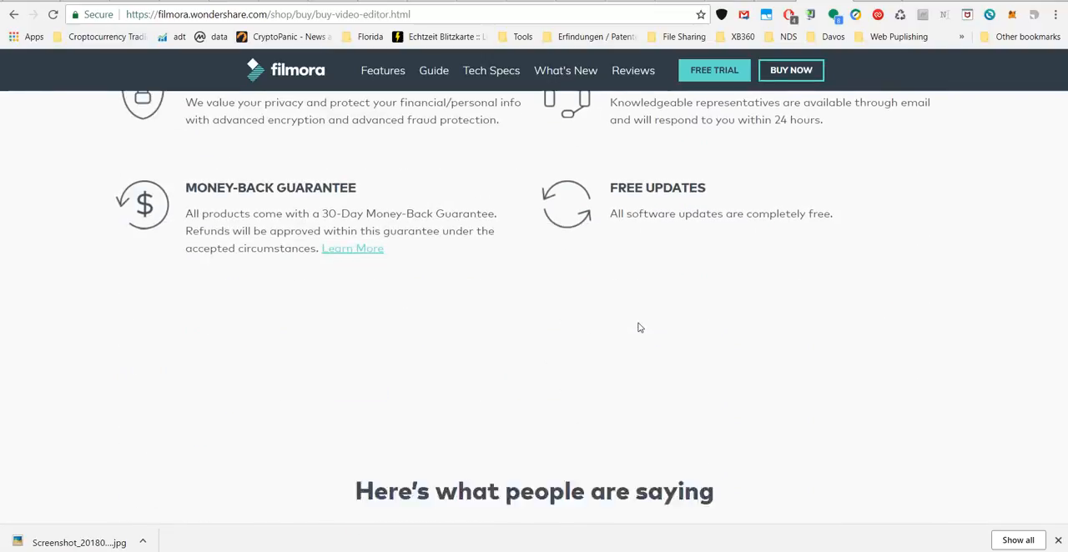
scroll(640, 326, "up", 9)
scroll(633, 326, "up", 3)
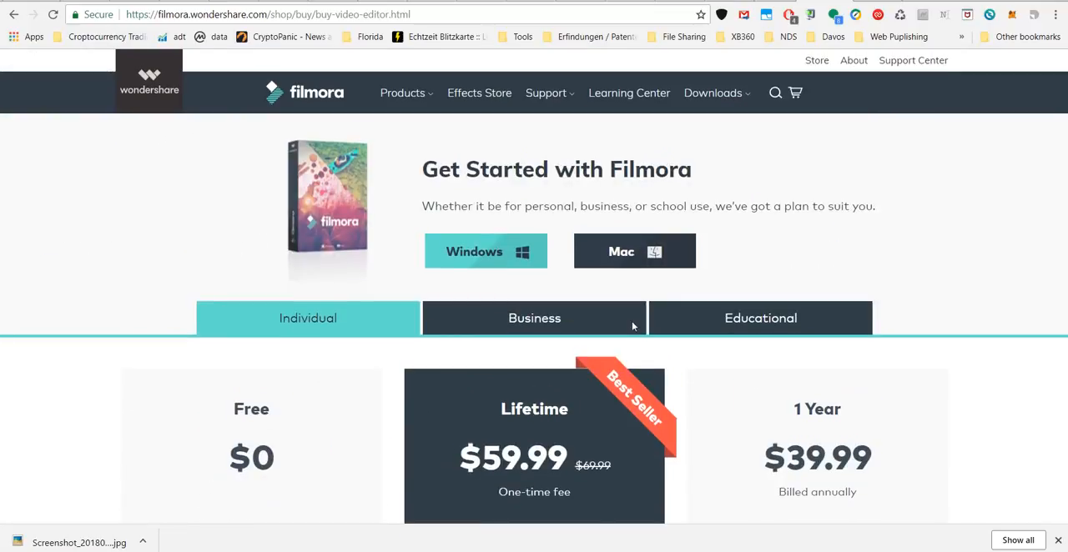
Return to the Filmora video editor product page and view the Effects Store subscription offers.
left_click(13, 14)
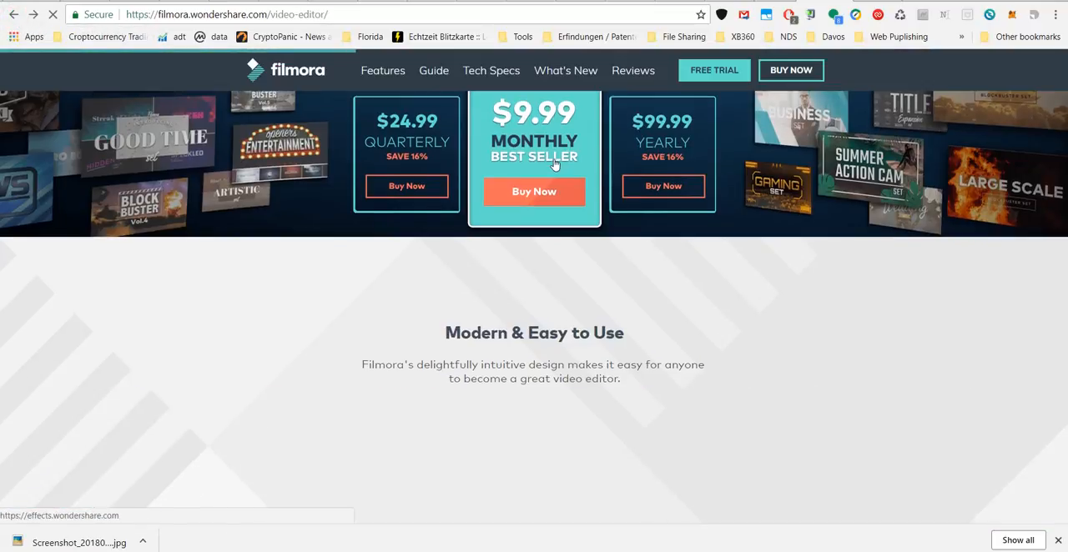
scroll(572, 215, "up", 2)
scroll(574, 214, "up", 1)
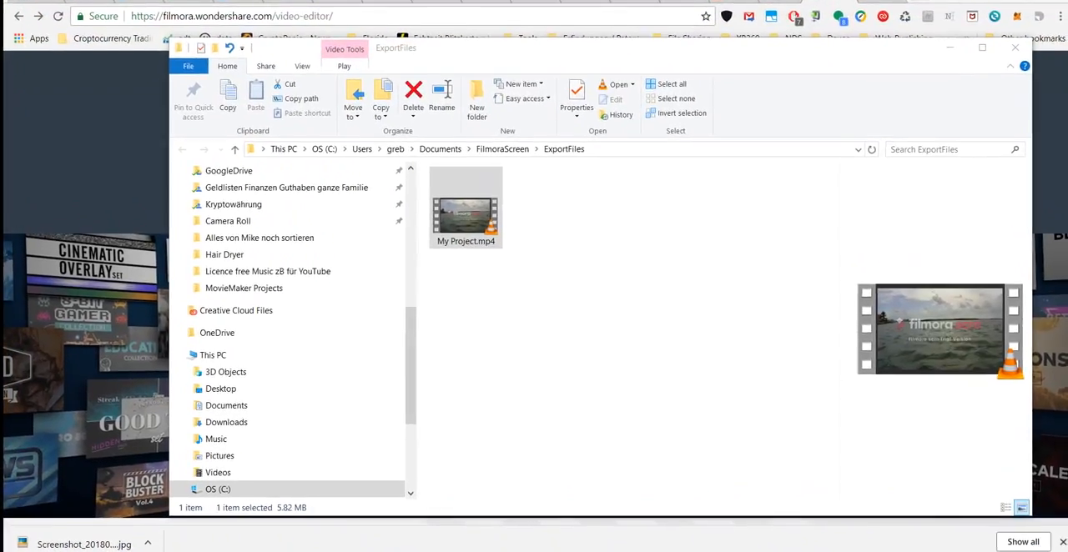
Minimize the ExportFiles folder window and maximize the Filmora scrn window with the JetSki project.
left_click(954, 50)
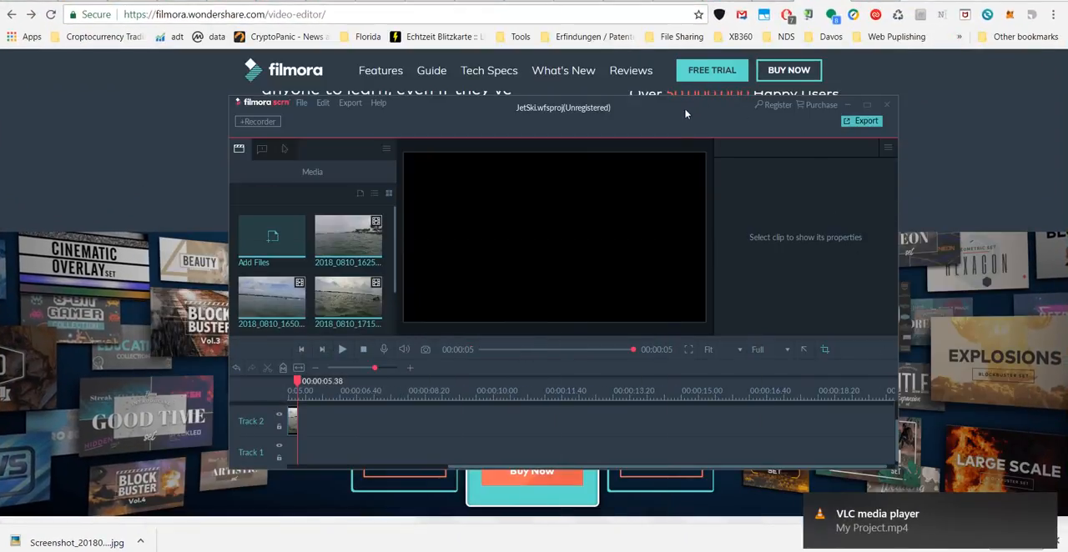
left_click_drag(682, 108, 655, 120)
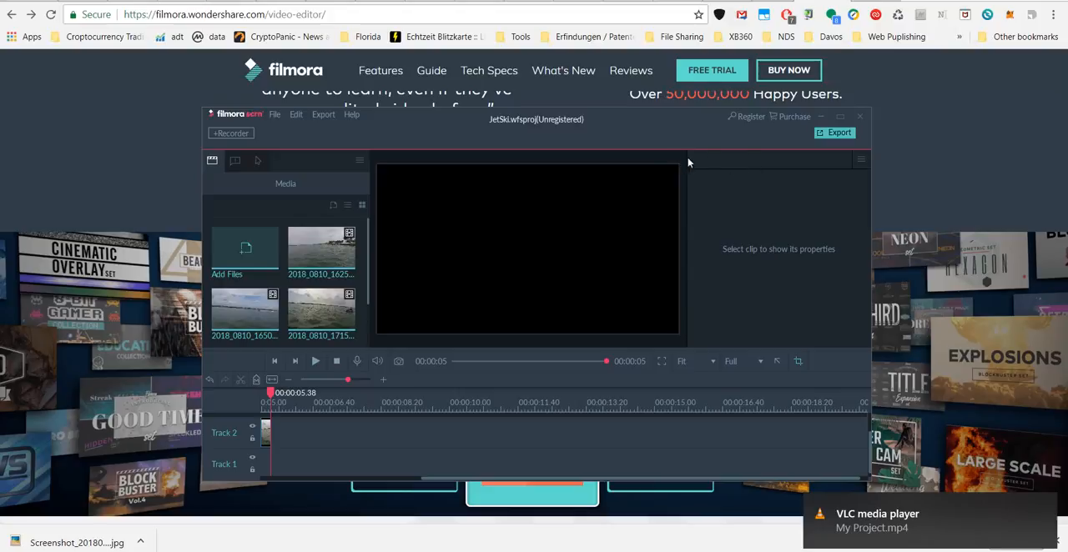
left_click(840, 117)
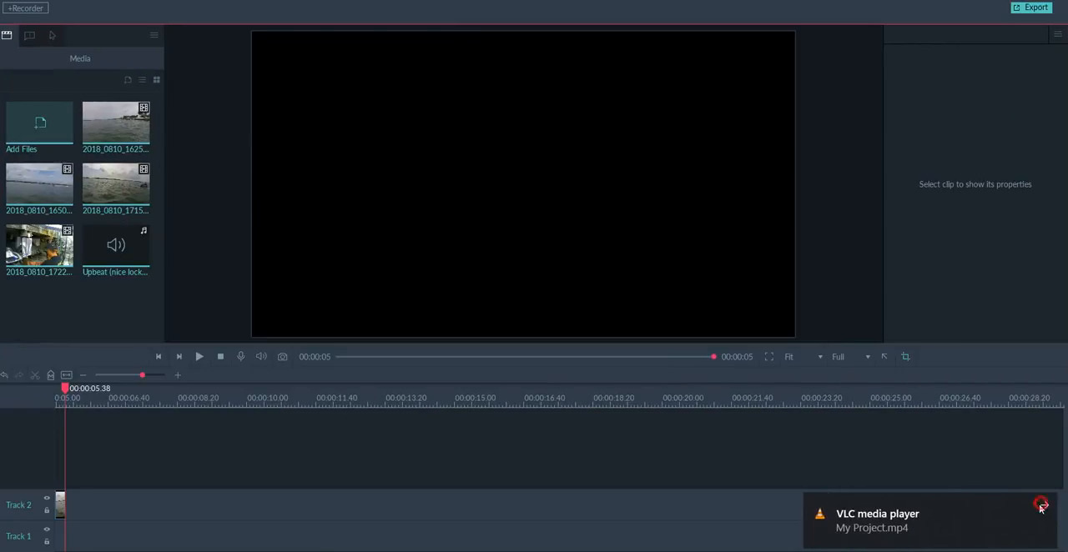
Dismiss the VLC media player notifications and close the browser's downloads bar.
left_click(1044, 506)
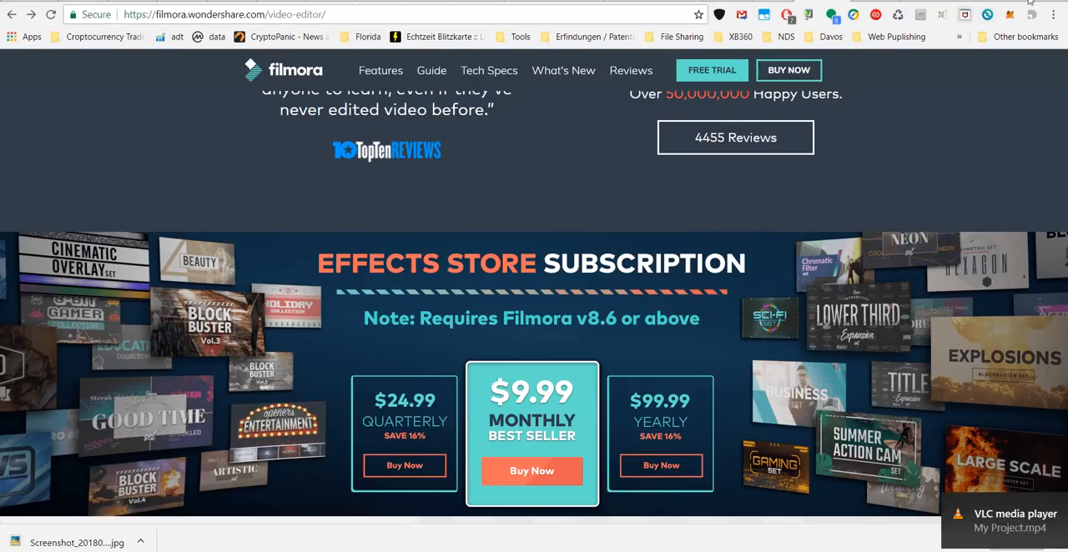
left_click(1046, 505)
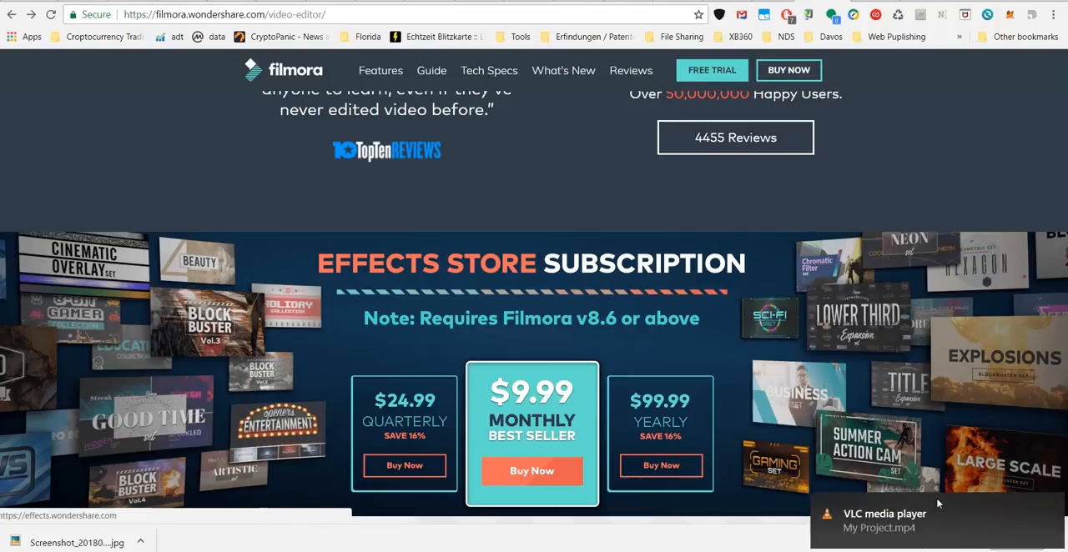
left_click(1044, 507)
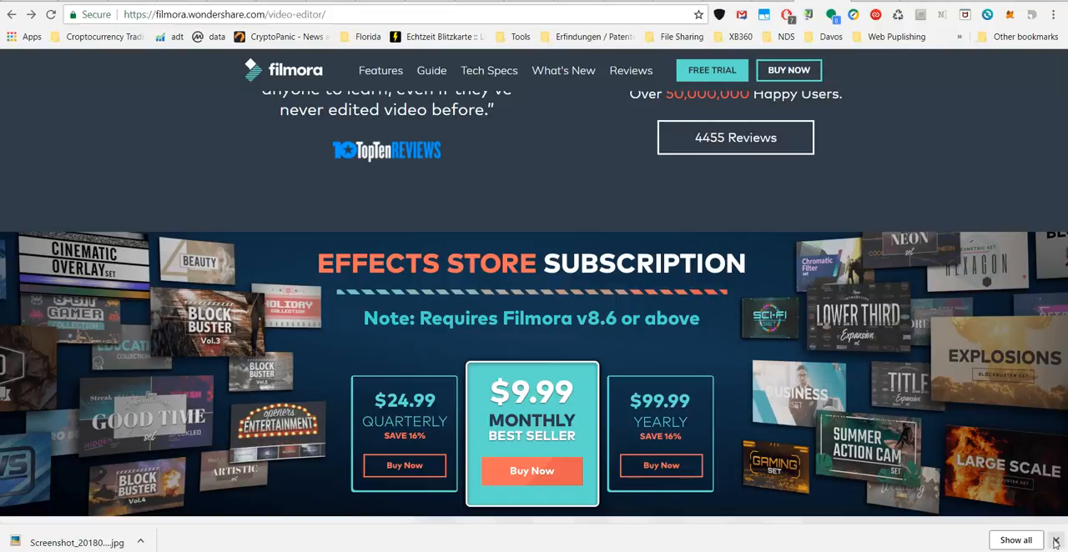
left_click(1056, 542)
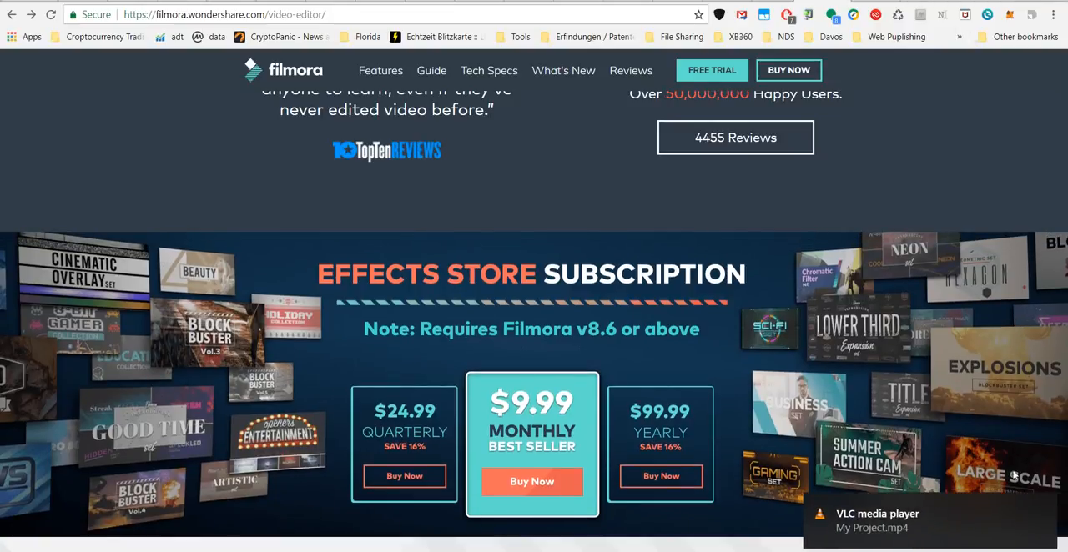
Dismiss the repeated playback notification and pause My Project.mp4 in VLC media player.
left_click(1049, 506)
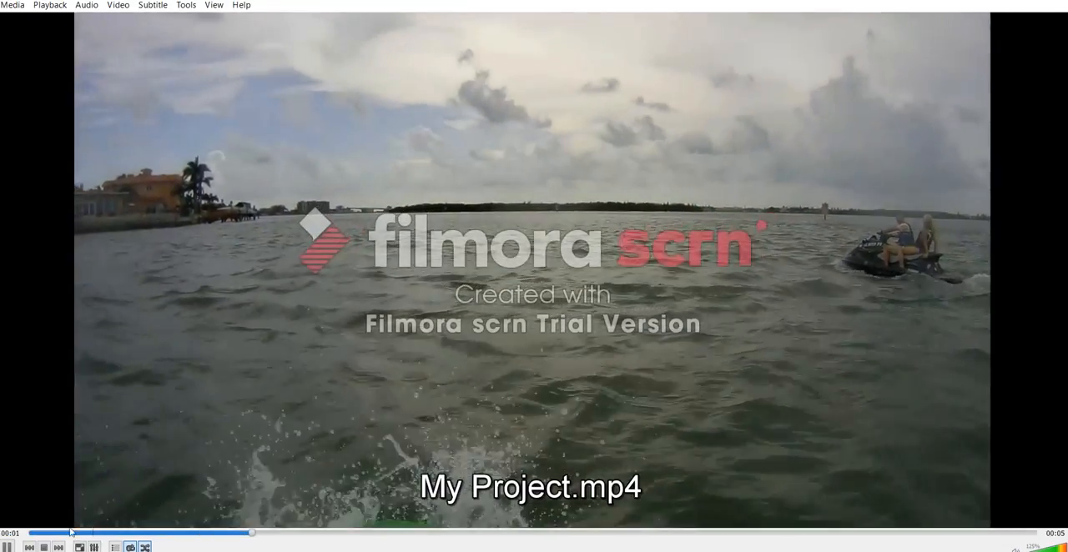
key("space")
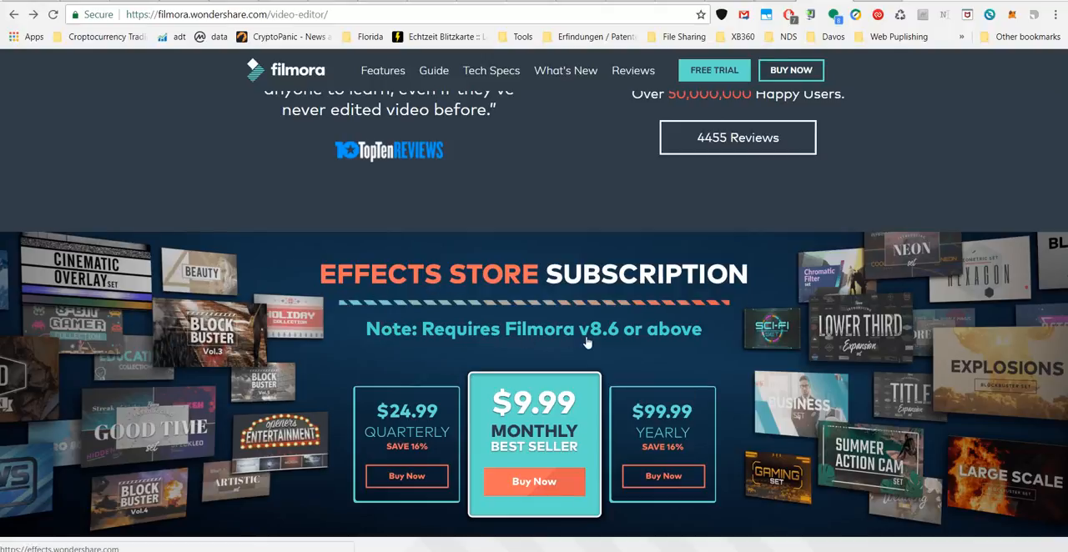
Switch to the browser and look over the "Modern & Easy to Use" section of the Filmora product page.
scroll(587, 342, "down", 8)
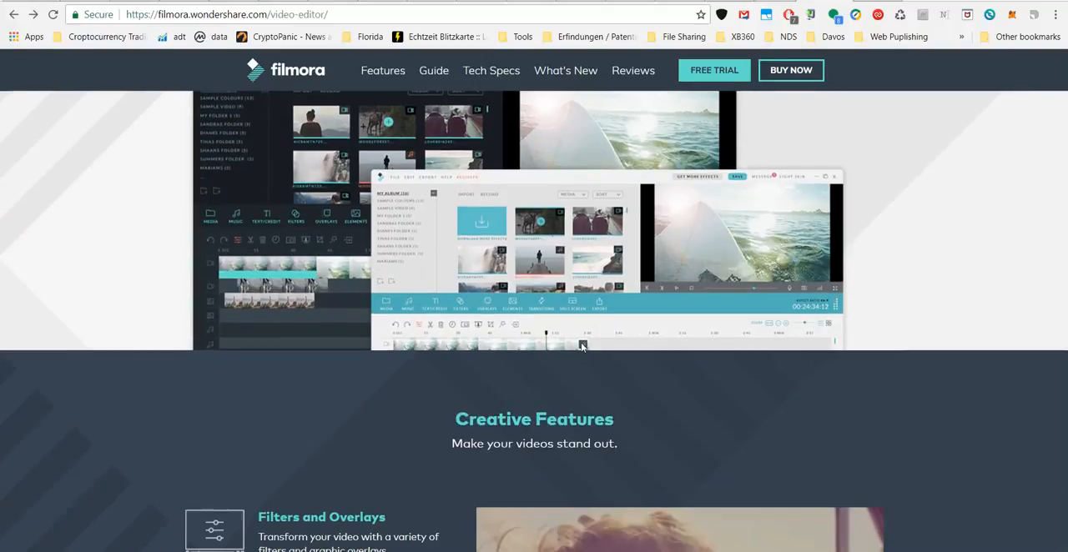
scroll(583, 349, "up", 1)
scroll(582, 348, "up", 2)
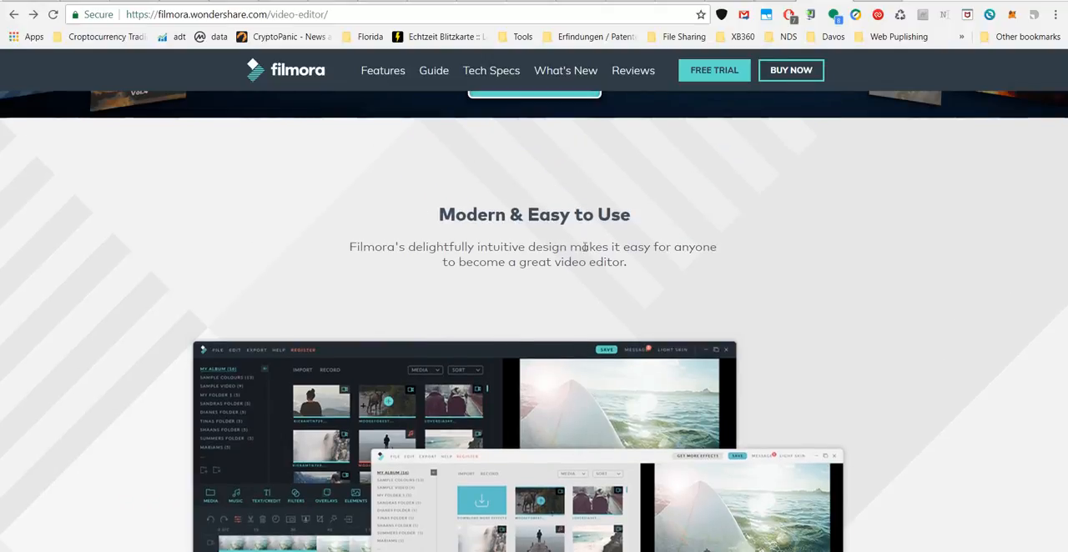
scroll(683, 251, "down", 2)
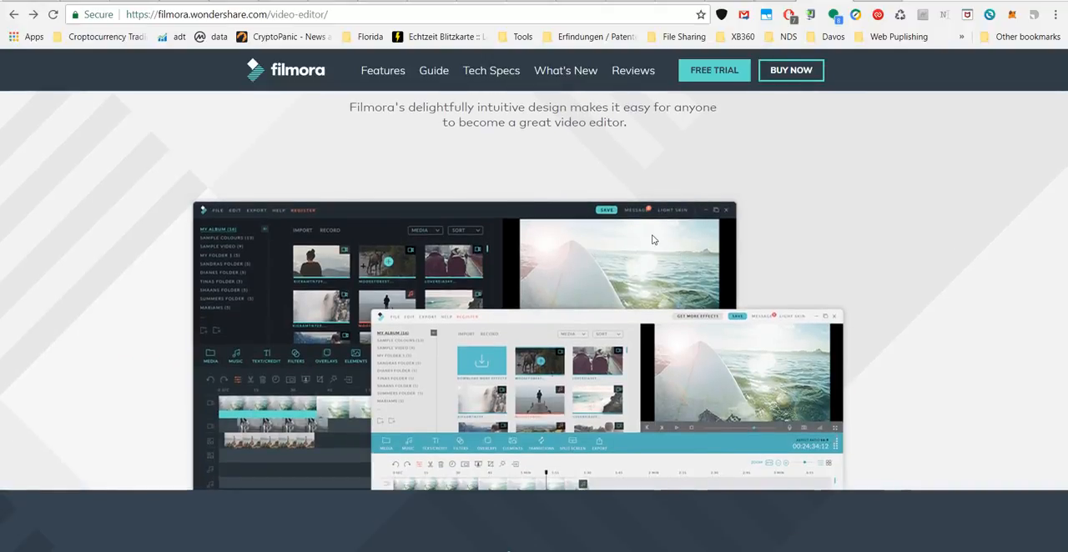
Look over the Filters and Overlays and Effects Store sections of the Filmora product page.
scroll(652, 237, "up", 2)
scroll(652, 237, "down", 6)
scroll(664, 250, "down", 4)
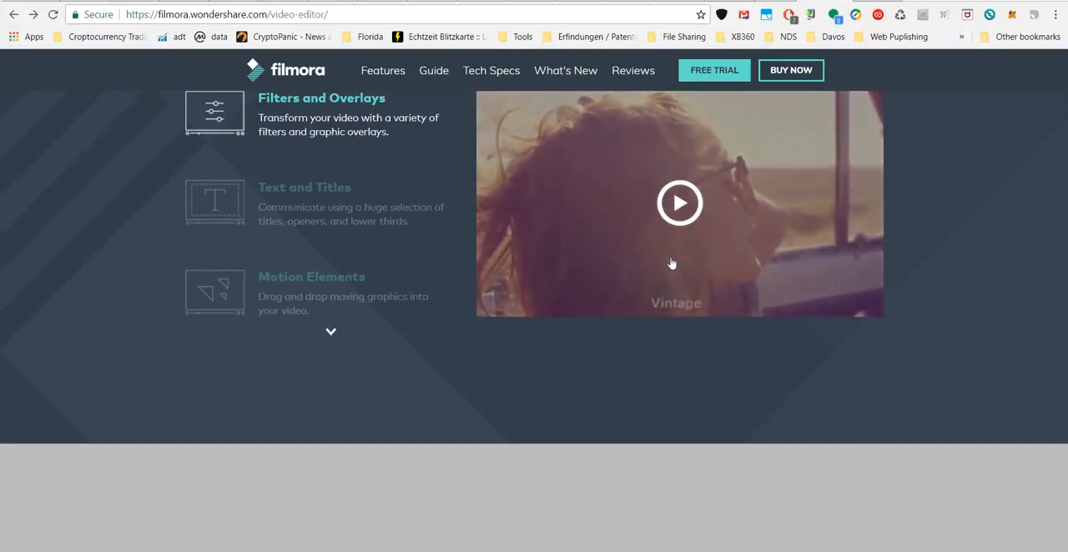
scroll(674, 265, "down", 4)
scroll(673, 265, "down", 1)
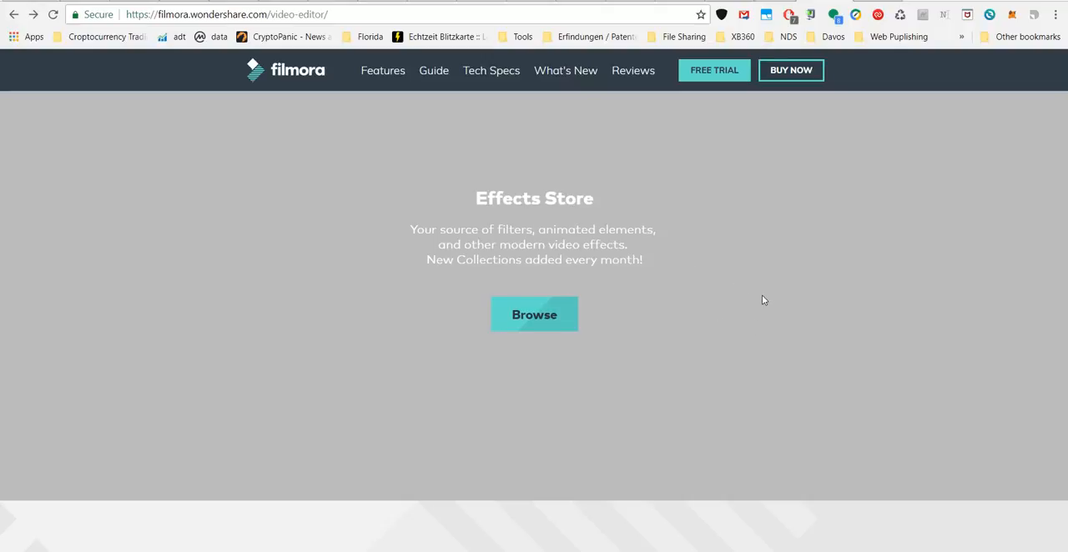
scroll(762, 297, "down", 6)
scroll(751, 284, "up", 1)
scroll(749, 285, "up", 1)
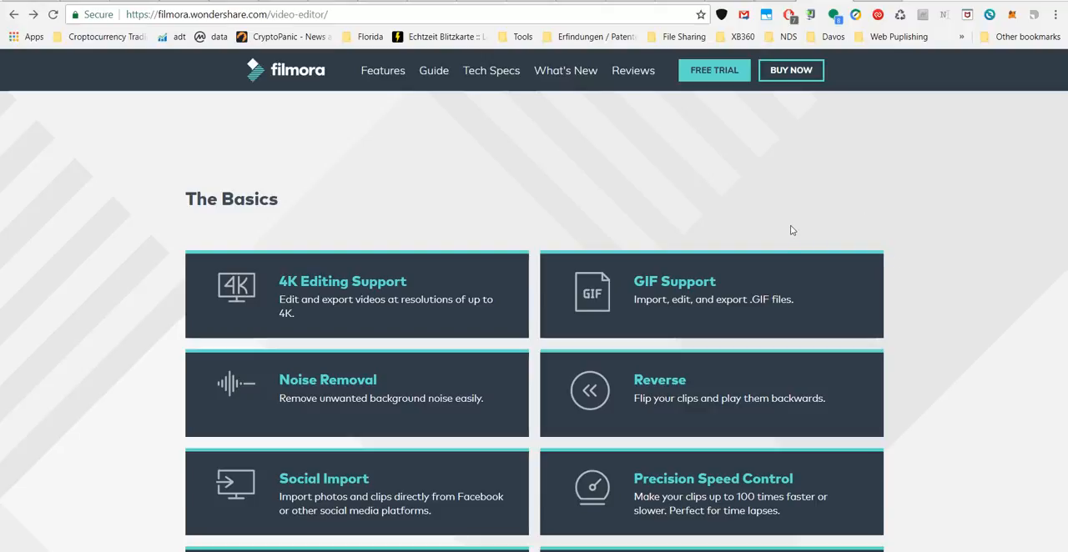
Examine the feature descriptions in The Basics section, from 4K Editing Support to Camera Shake.
scroll(792, 230, "down", 3)
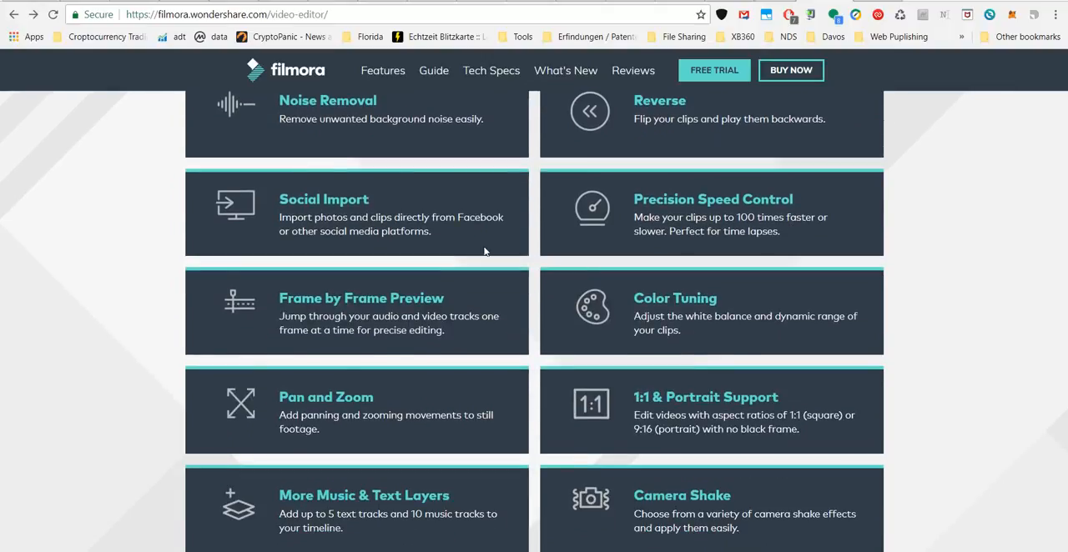
scroll(484, 251, "up", 5)
scroll(213, 297, "down", 2)
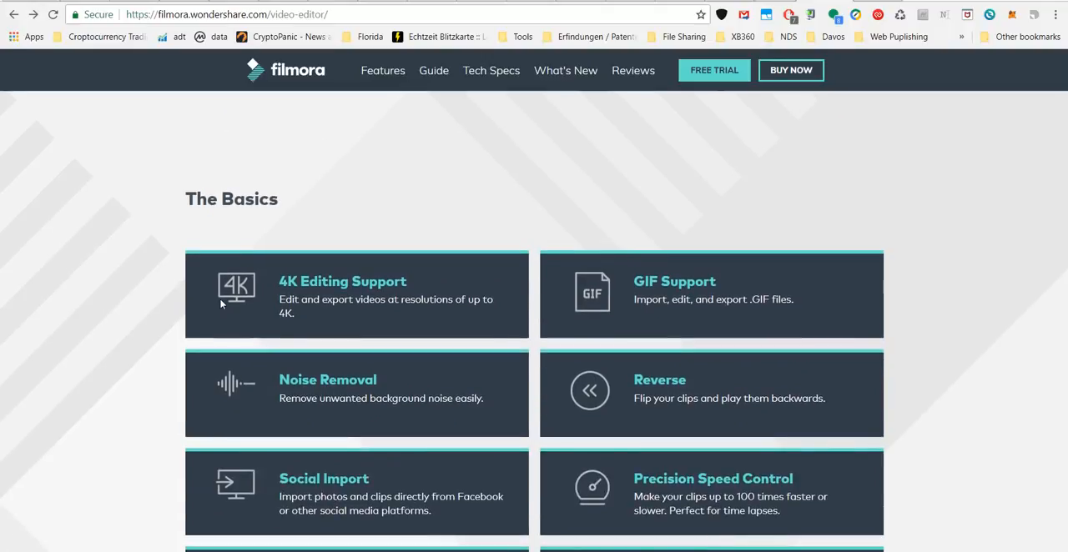
scroll(266, 255, "down", 2)
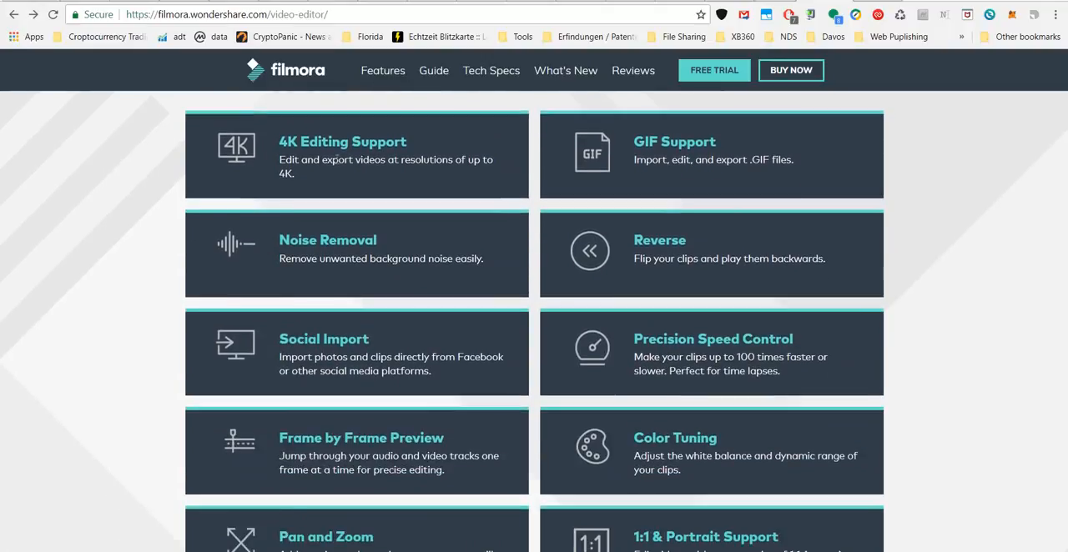
scroll(808, 221, "down", 1)
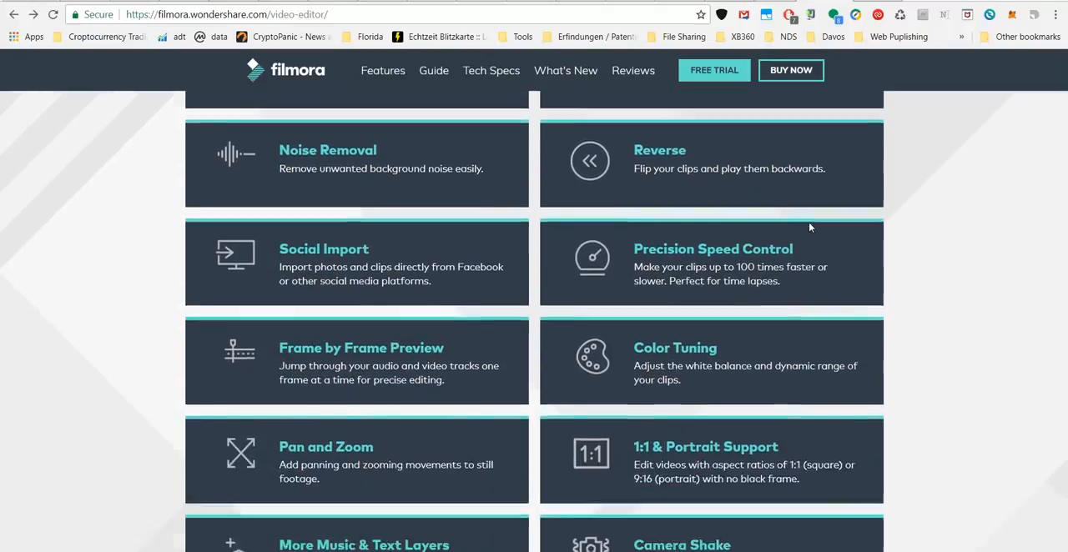
scroll(808, 222, "down", 2)
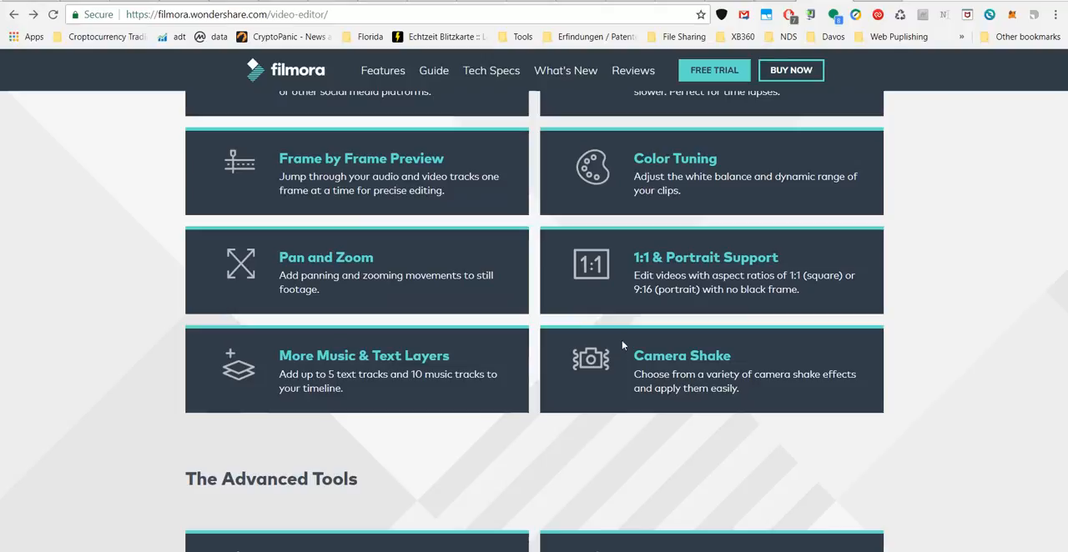
scroll(609, 359, "down", 2)
scroll(691, 318, "up", 2)
scroll(691, 318, "up", 4)
scroll(658, 373, "up", 3)
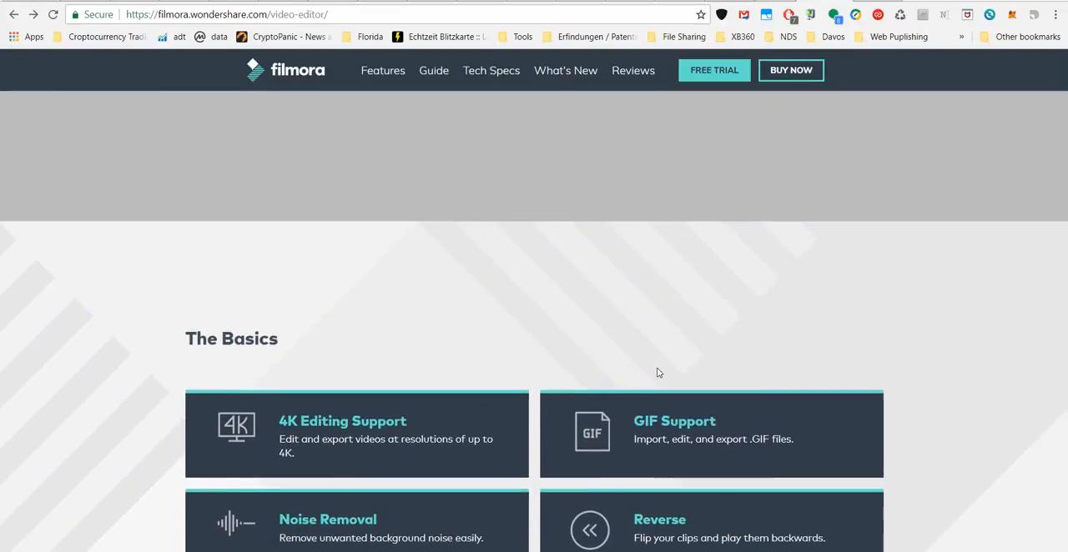
Highlight the words "to still footage." in the Pan and Zoom description and clear the selection.
scroll(658, 373, "down", 10)
scroll(371, 287, "up", 2)
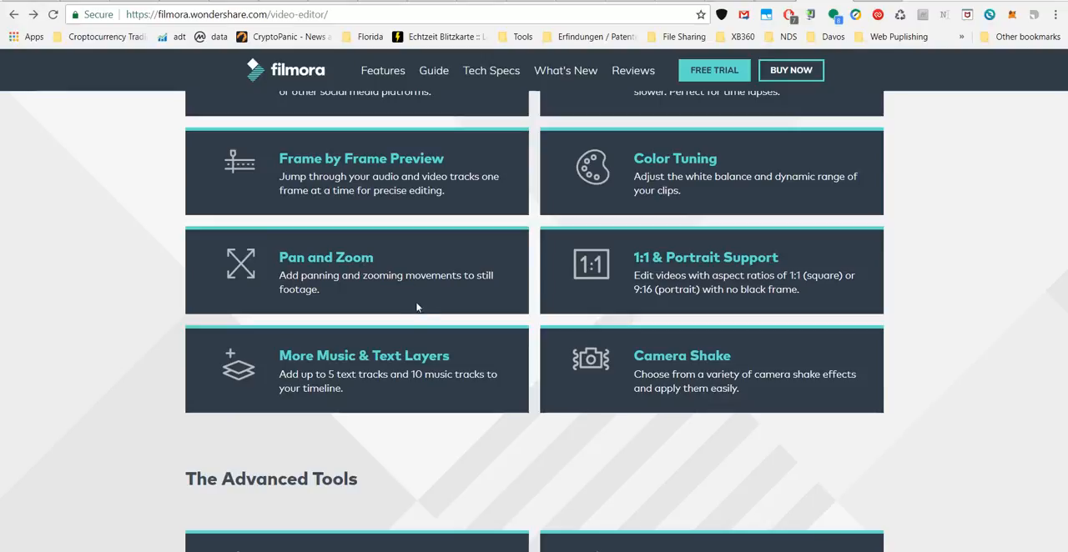
left_click(465, 276)
left_click_drag(473, 286, 479, 294)
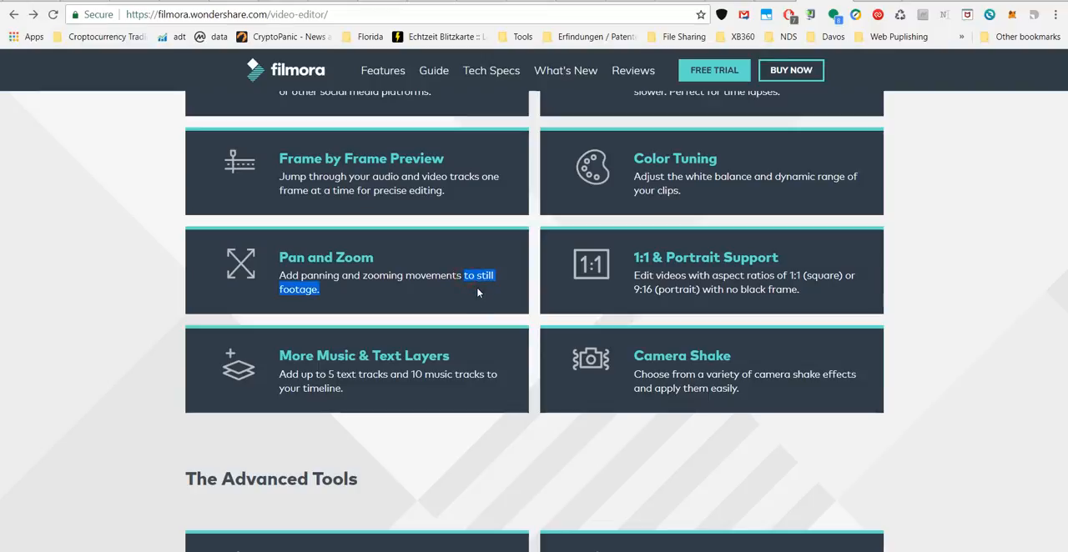
left_click(367, 301)
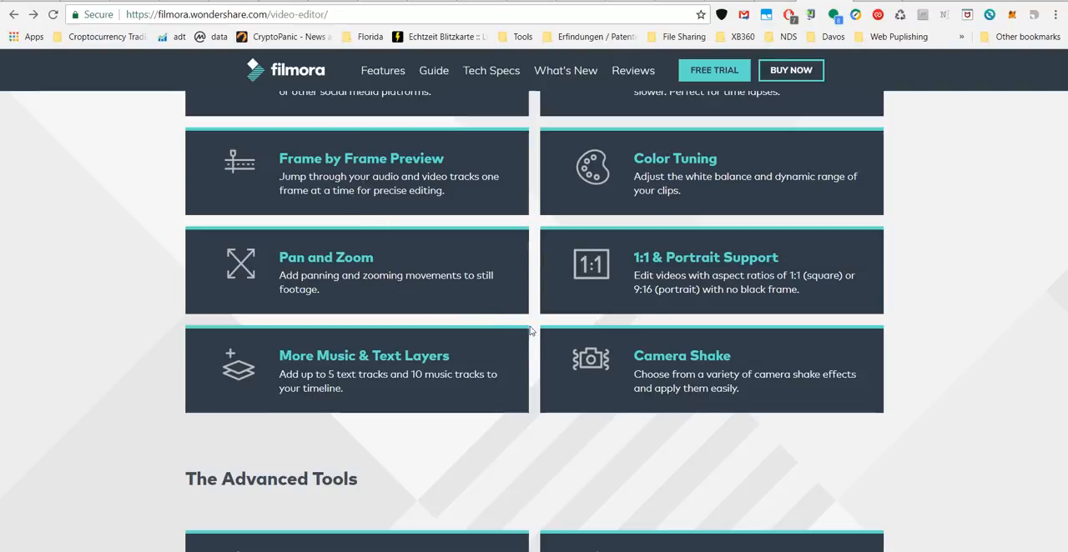
Examine The Advanced Tools section, from Picture in Picture to Auto Crop/Resize, and the Video Controls list.
scroll(531, 332, "down", 3)
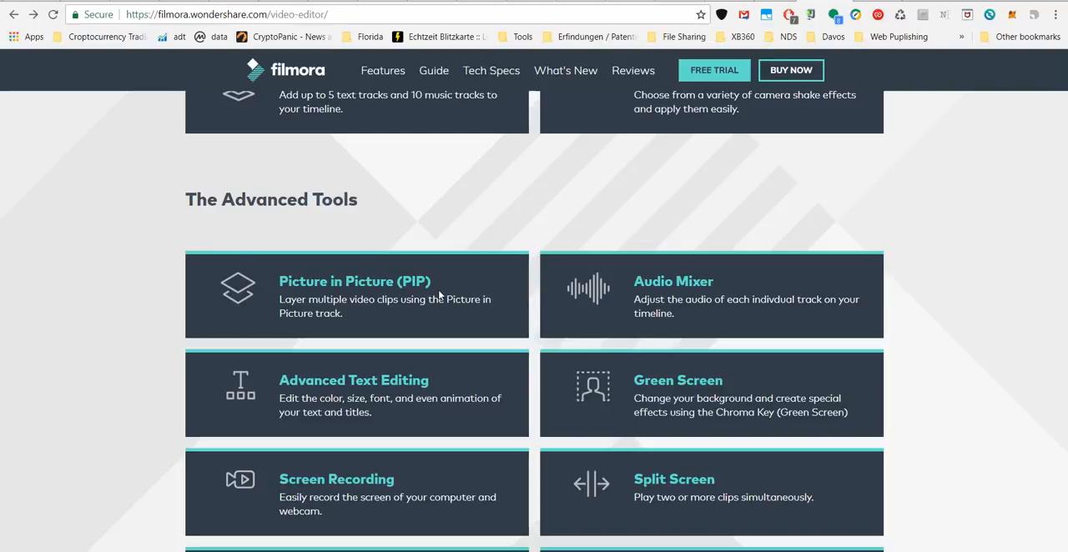
scroll(459, 287, "down", 2)
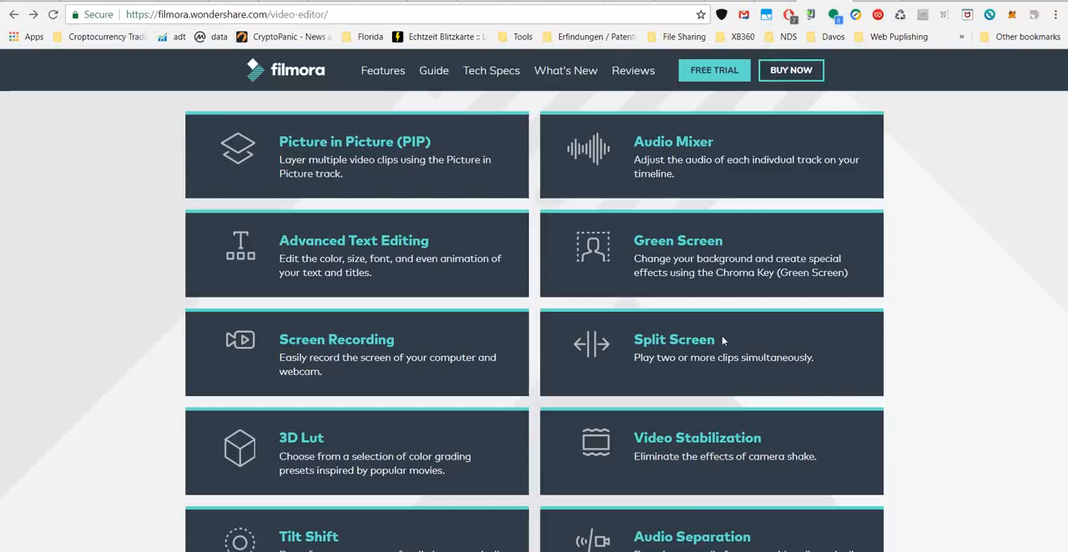
scroll(722, 340, "down", 5)
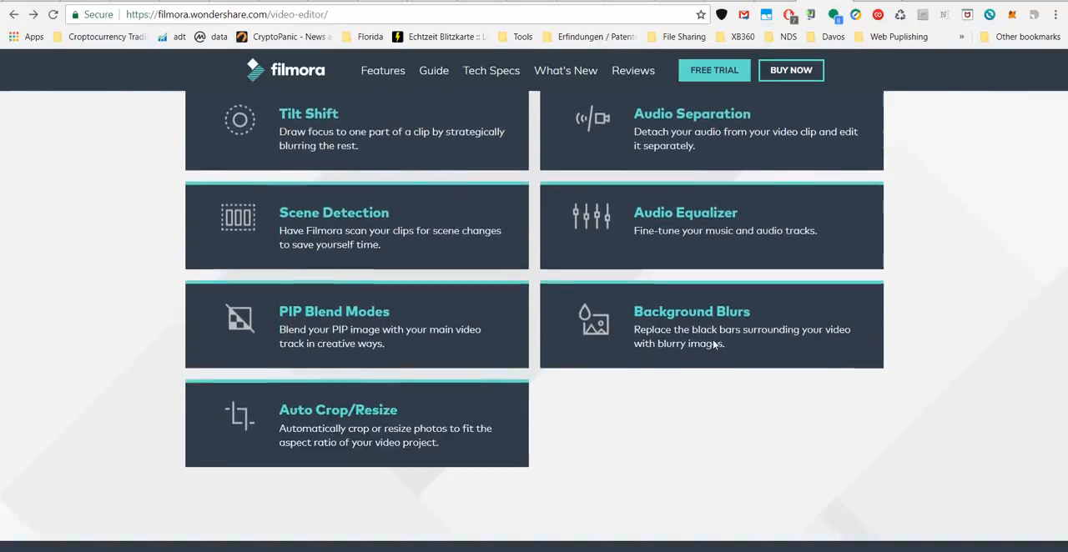
scroll(714, 343, "down", 2)
scroll(479, 250, "up", 2)
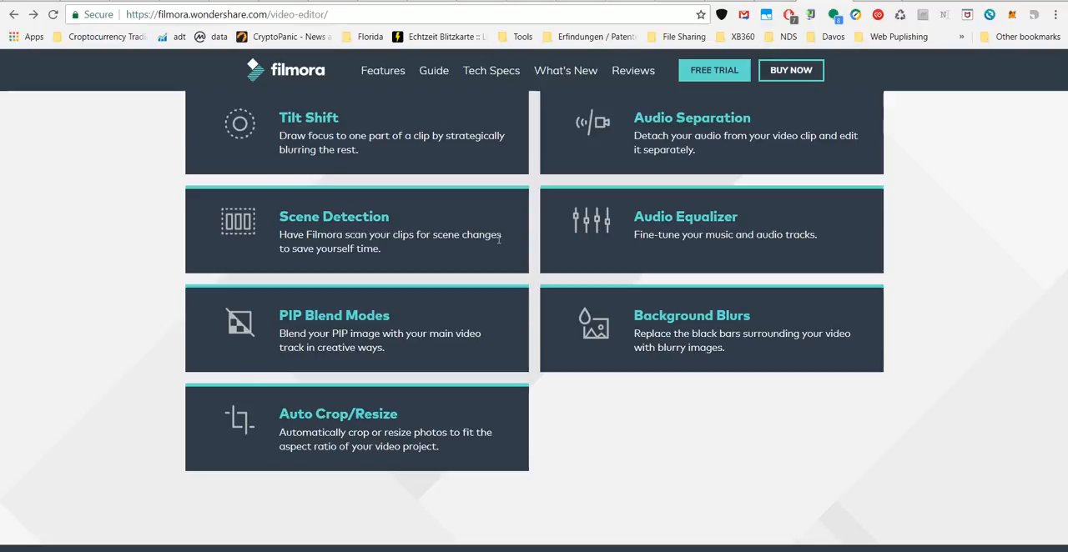
scroll(487, 242, "down", 3)
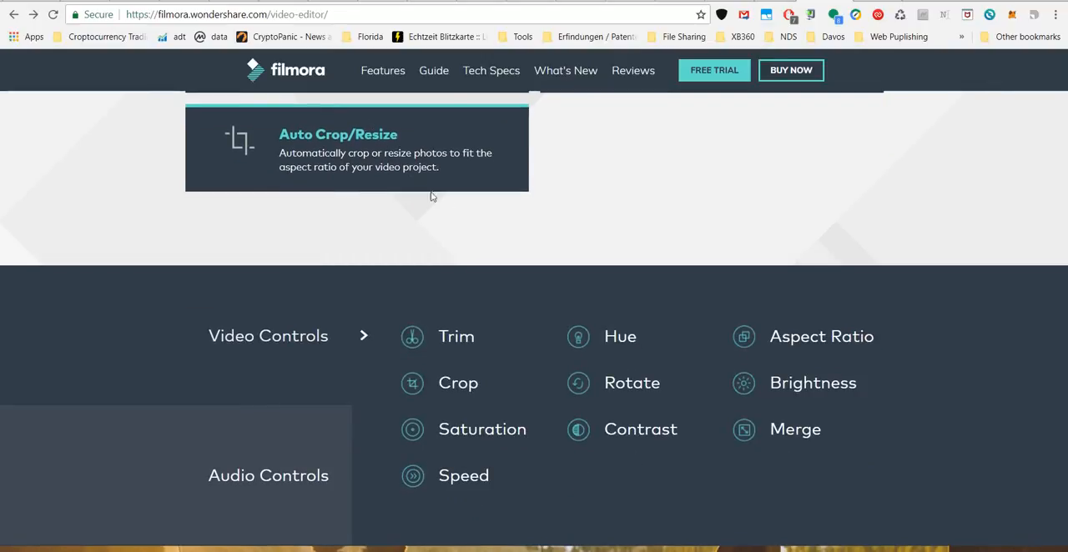
scroll(777, 231, "down", 3)
scroll(751, 208, "up", 8)
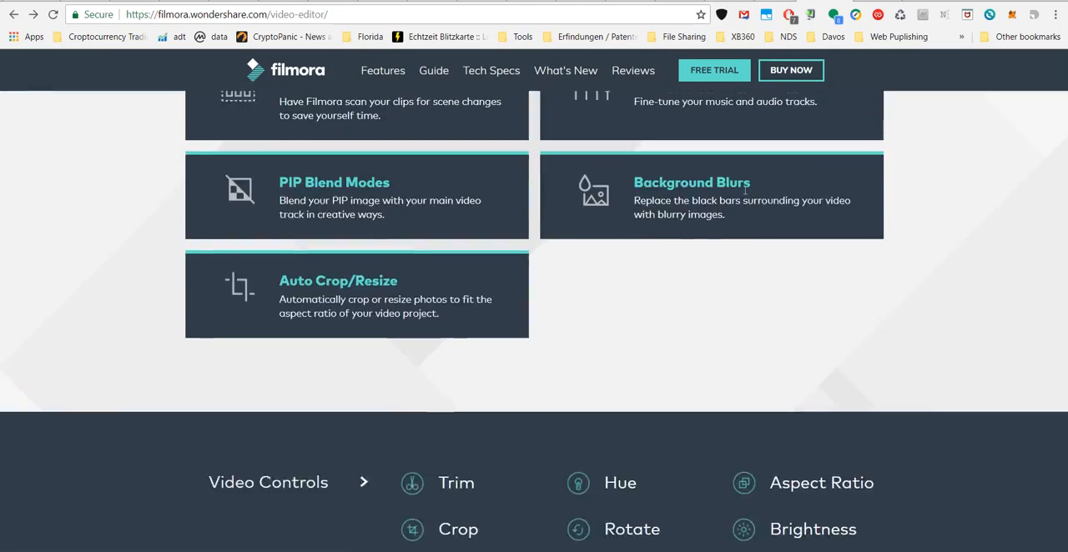
scroll(737, 180, "down", 5)
scroll(736, 177, "up", 2)
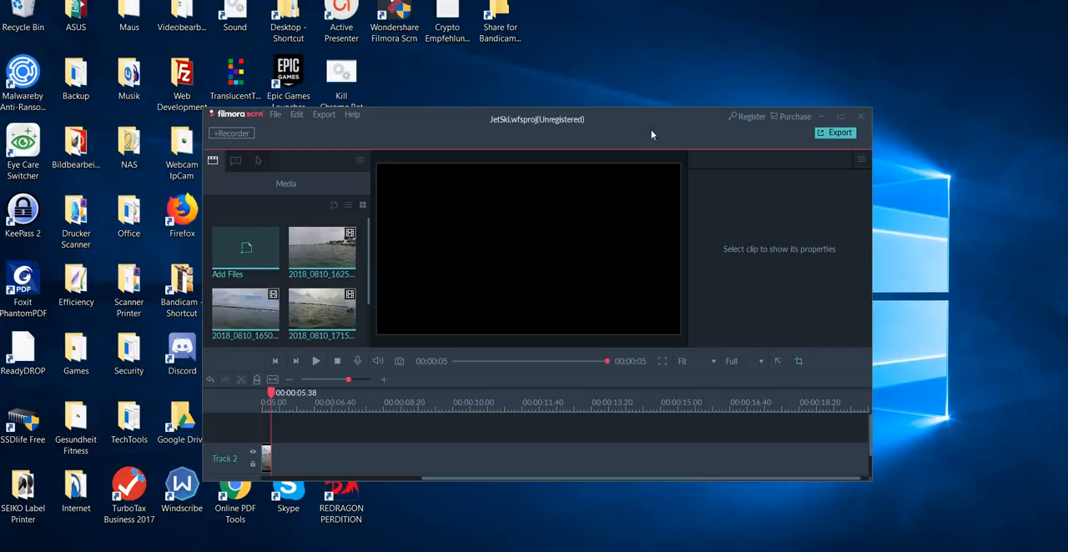
Switch to Filmora scrn and resize and move the YT Test project window so it covers the right-hand part of the desktop.
left_click_drag(624, 109, 635, 85)
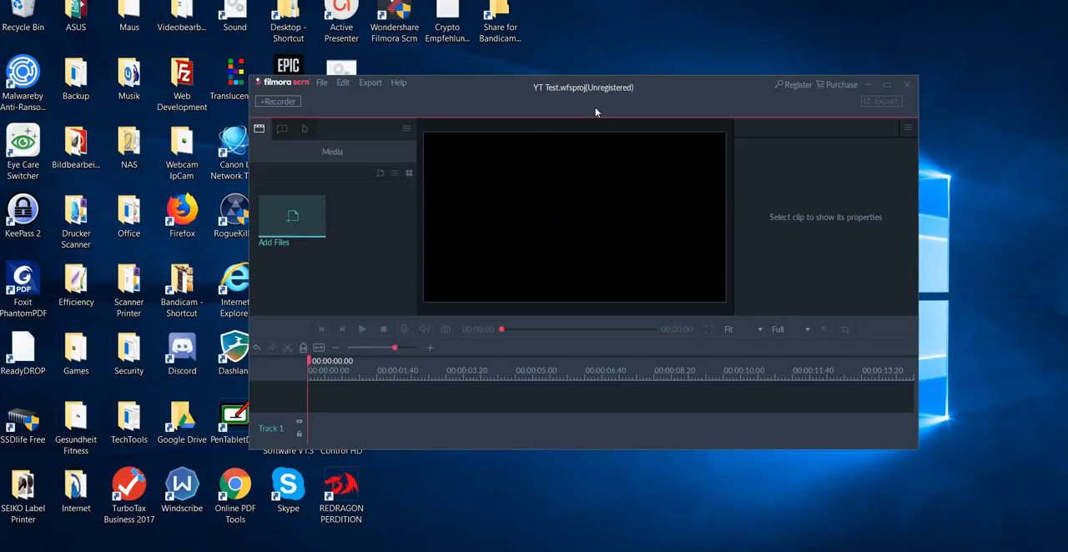
left_click_drag(529, 88, 253, 14)
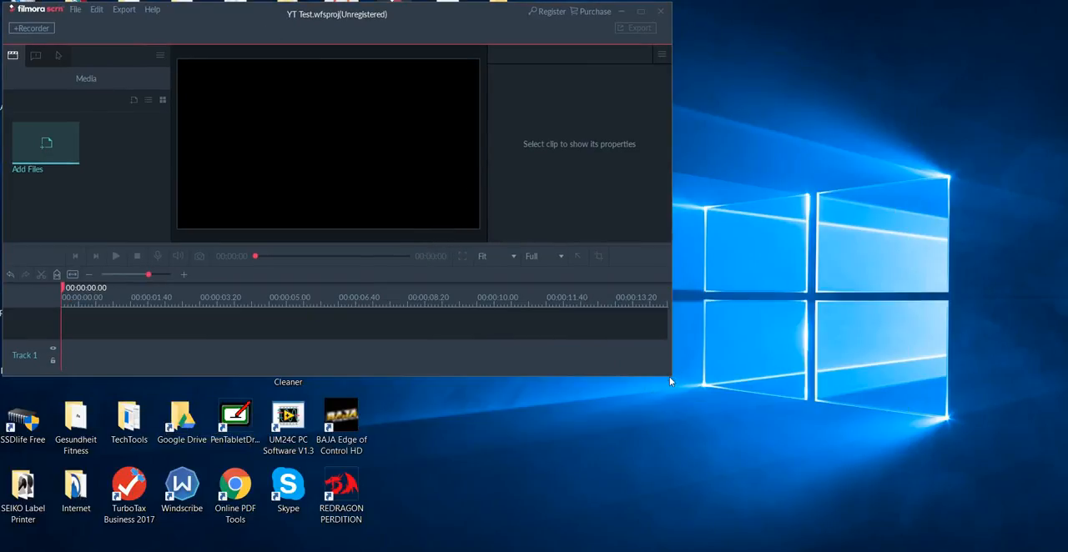
left_click_drag(669, 377, 1061, 548)
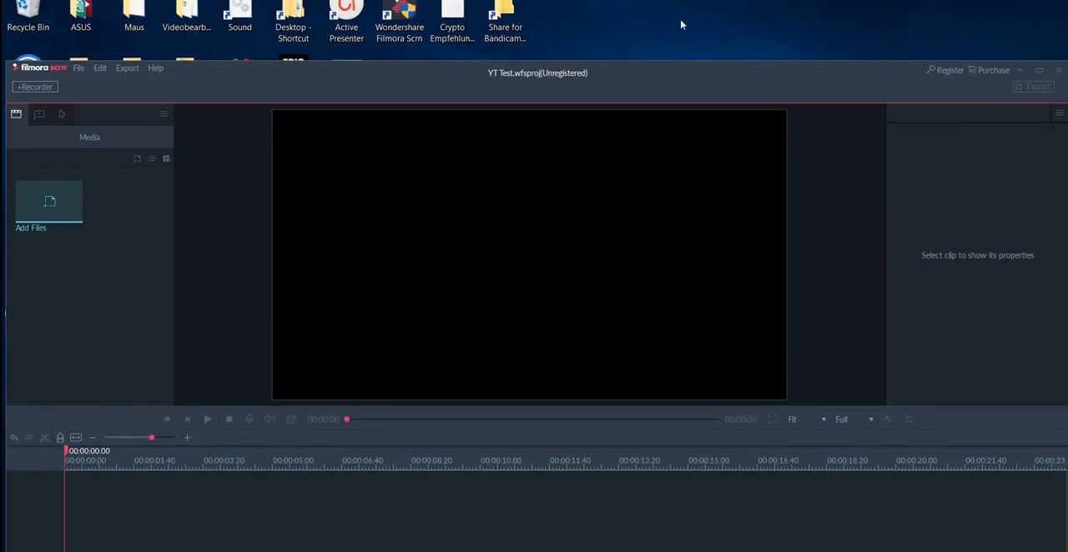
left_click_drag(690, 68, 652, 38)
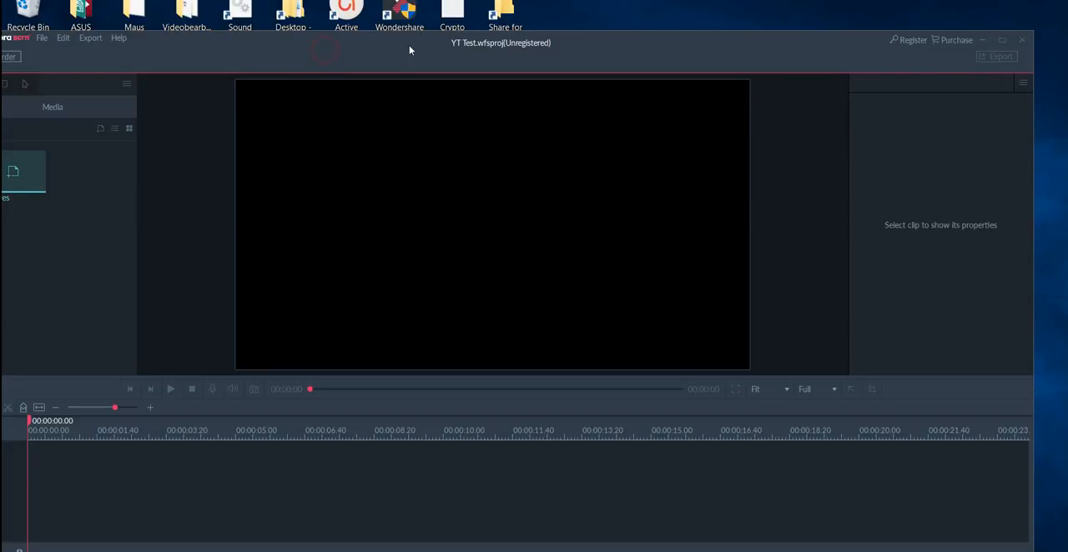
left_click_drag(423, 35, 488, 34)
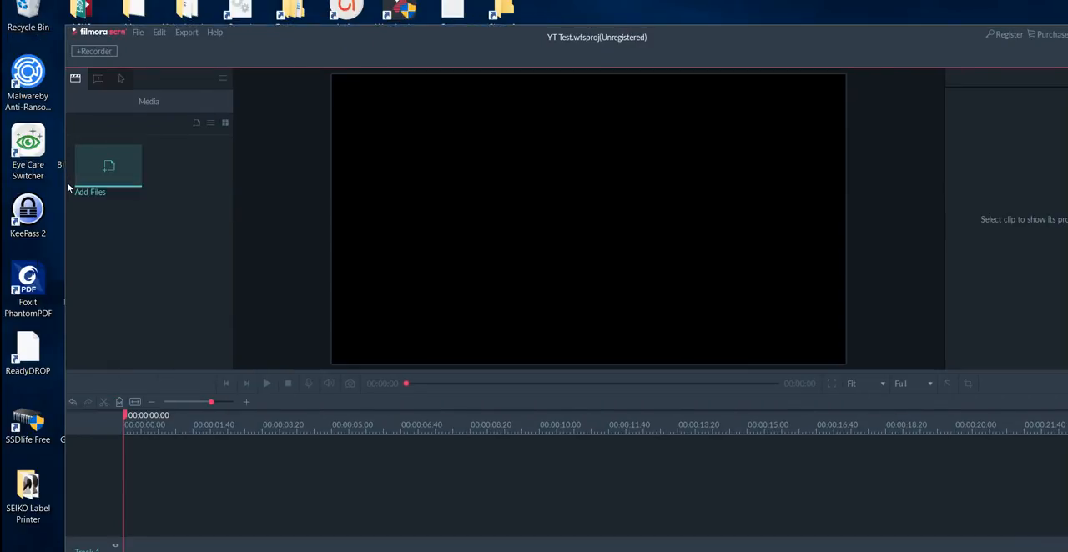
left_click_drag(64, 188, 656, 190)
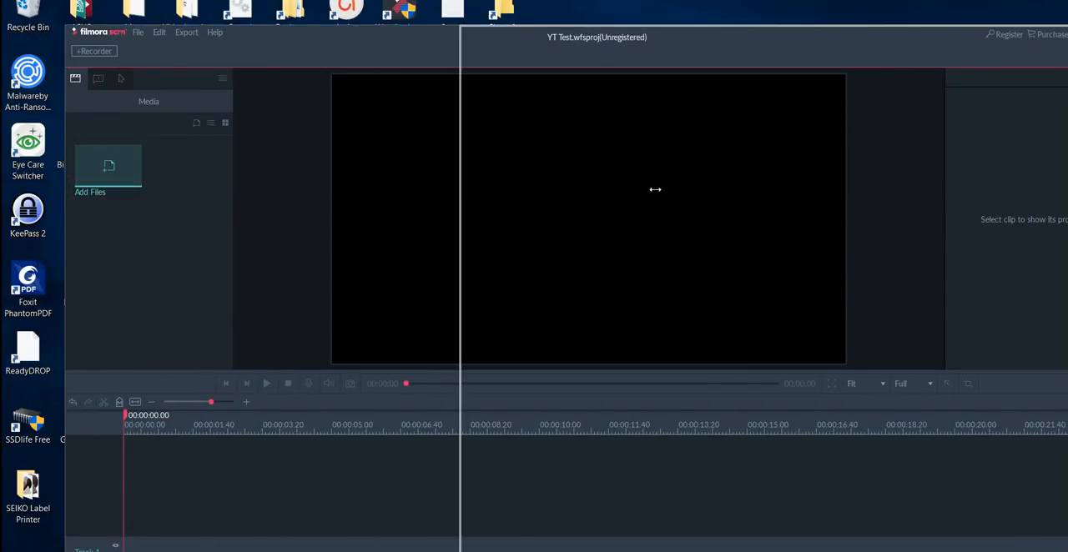
left_click_drag(820, 14, 776, 3)
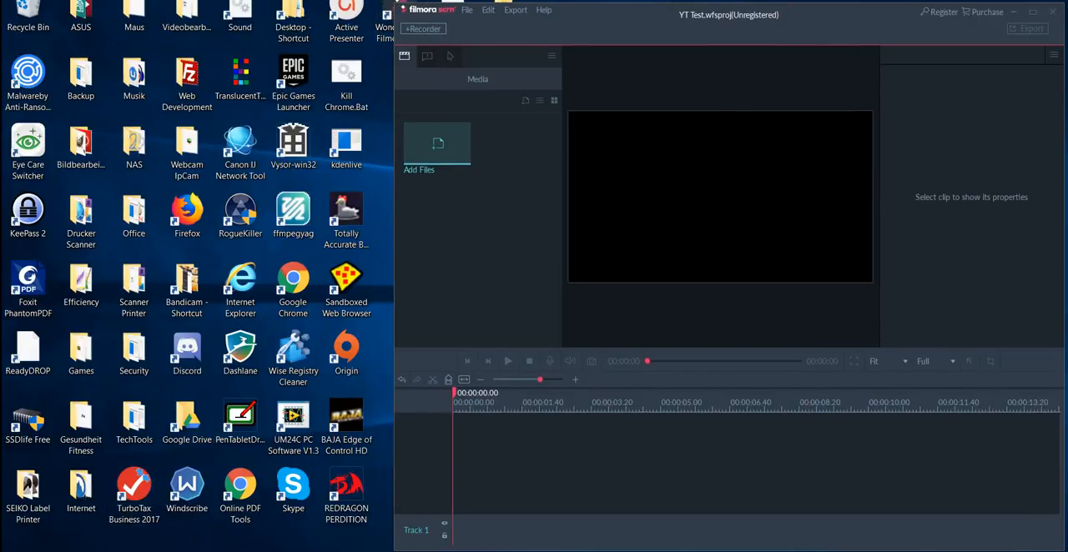
Bring up the Jet Ski folder window and narrow it to fit beside the Filmora scrn window.
mouse_move(183, 551)
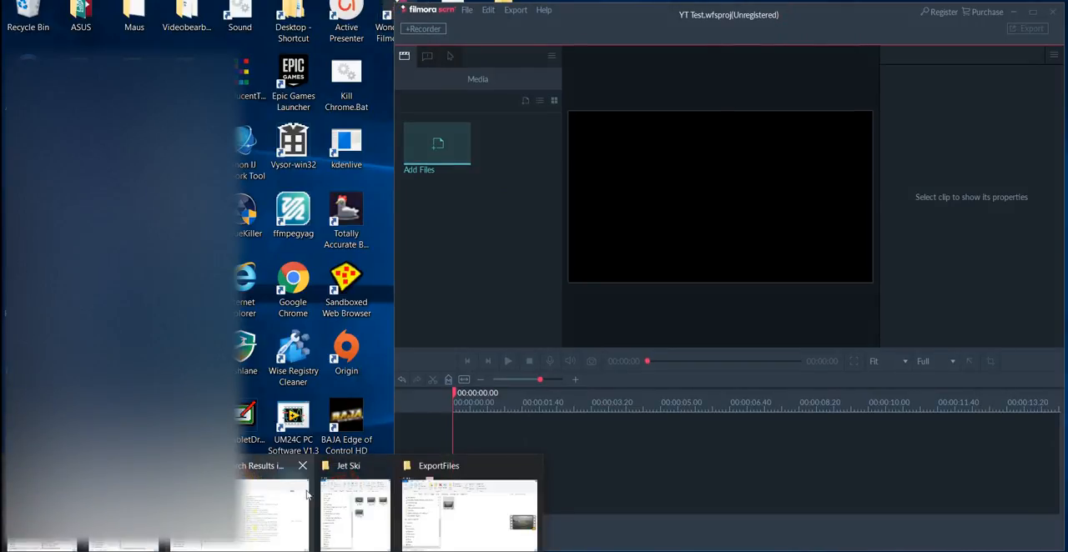
left_click(355, 513)
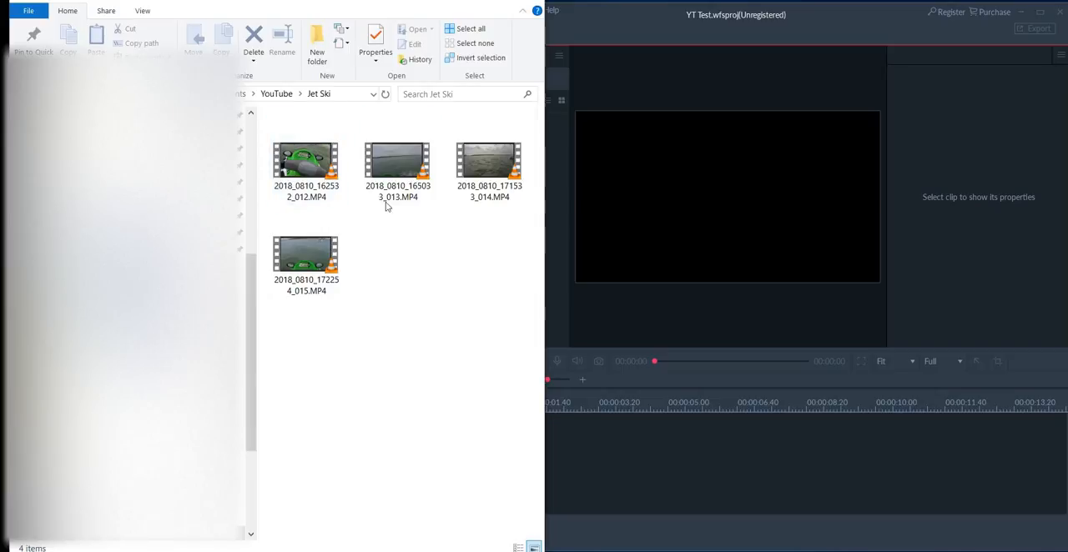
left_click(440, 10)
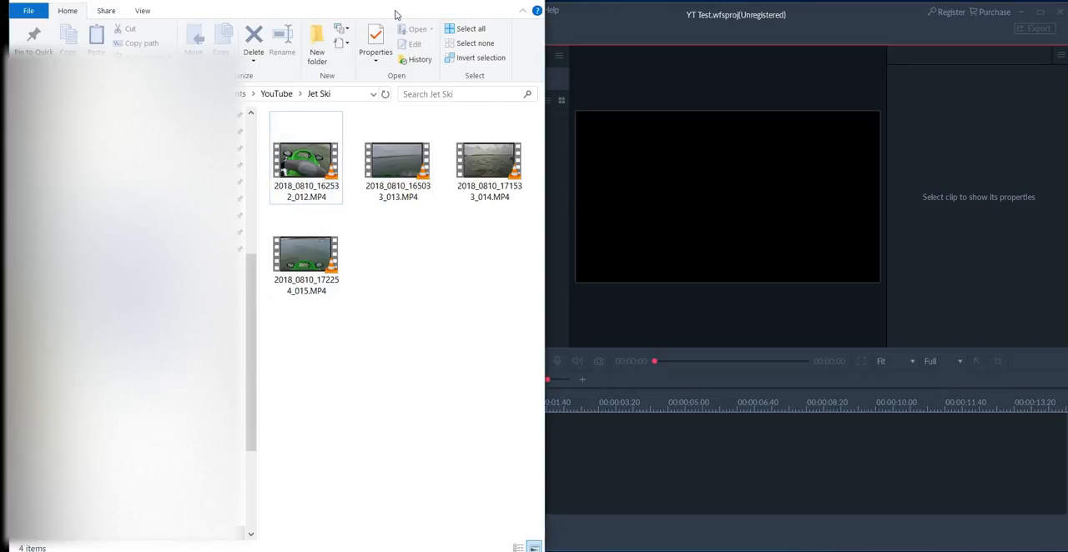
left_click(393, 10)
left_click(1015, 1)
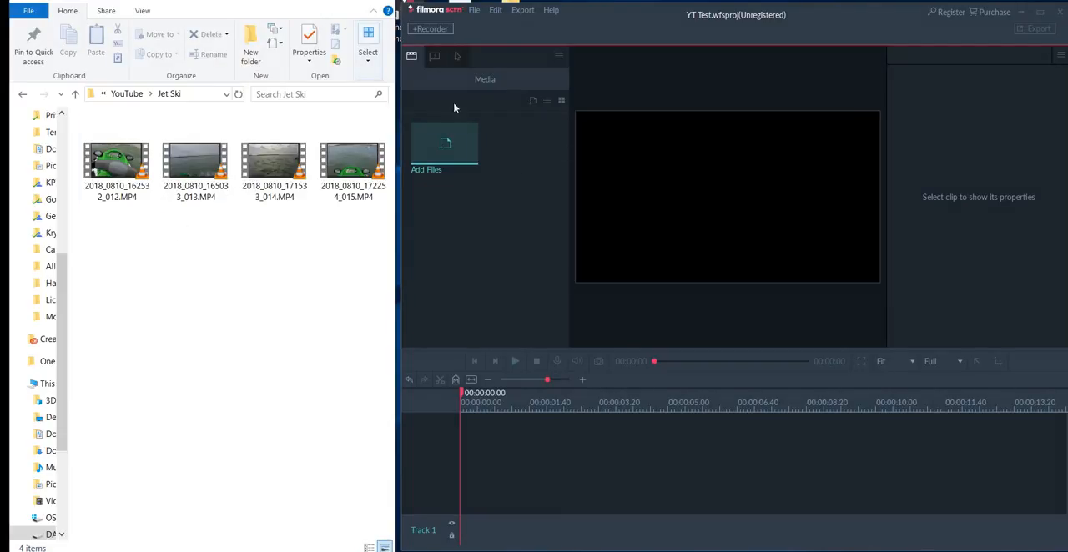
left_click_drag(587, 10, 586, 8)
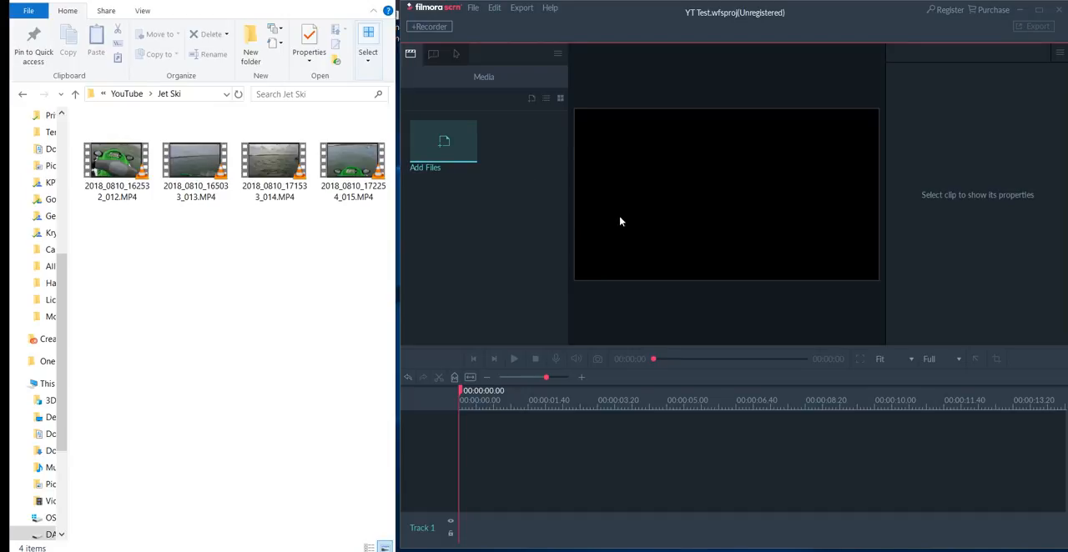
Try to place 2018_0810_162532_012.MP4 from the Jet Ski folder directly onto the YT Test timeline.
left_click(106, 175)
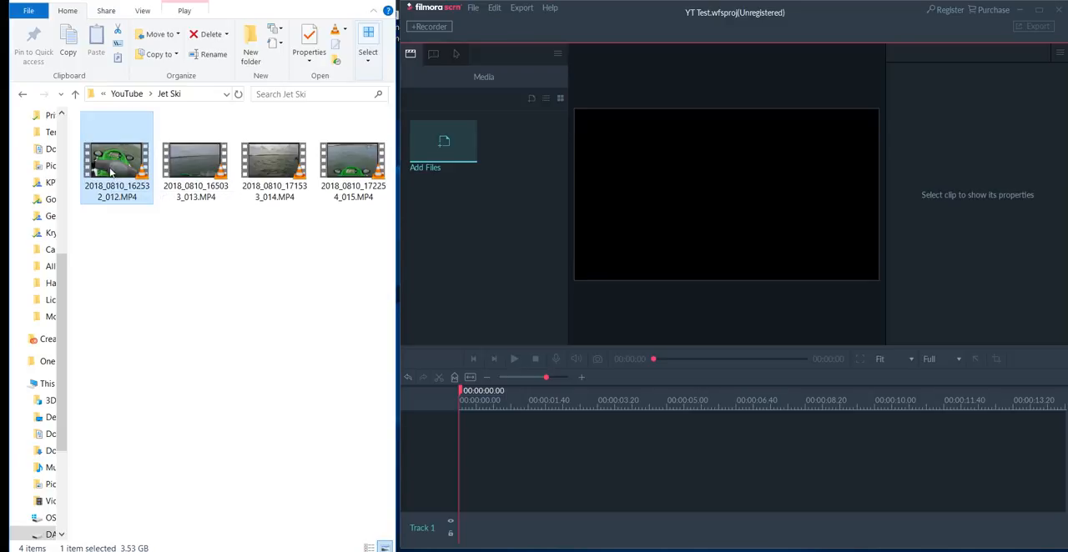
left_click_drag(111, 171, 586, 468)
left_click_drag(586, 468, 170, 207)
Copy the Jet Ski folder's address as text and import 2018_0810_162532_012.MP4 into the project's media library.
right_click(174, 95)
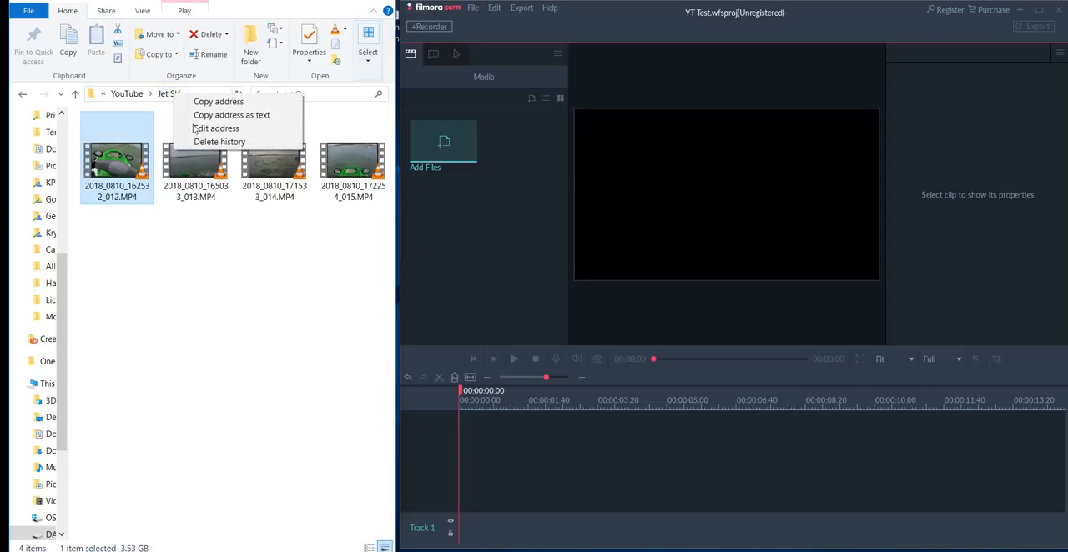
left_click(212, 117)
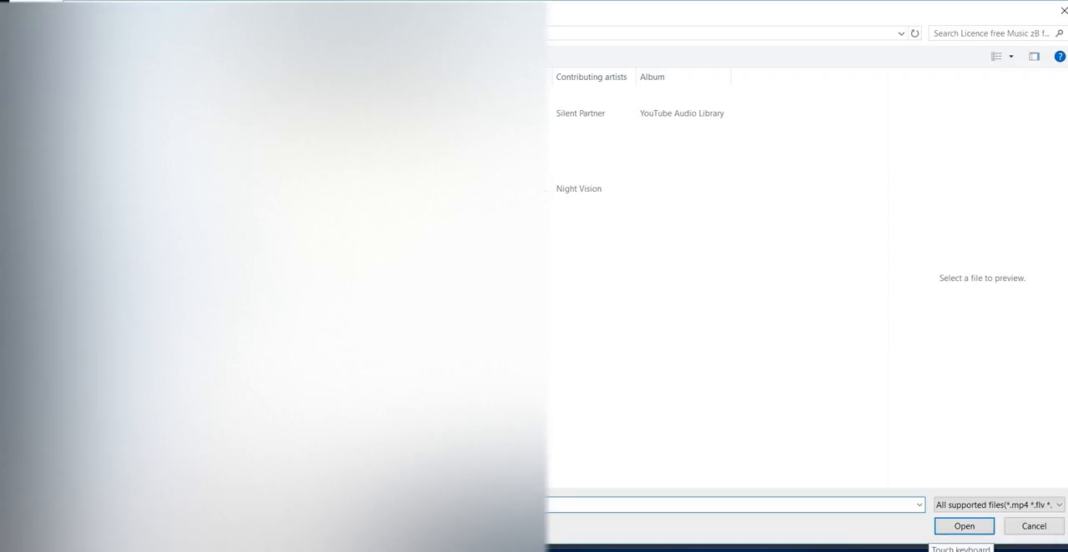
key("Return")
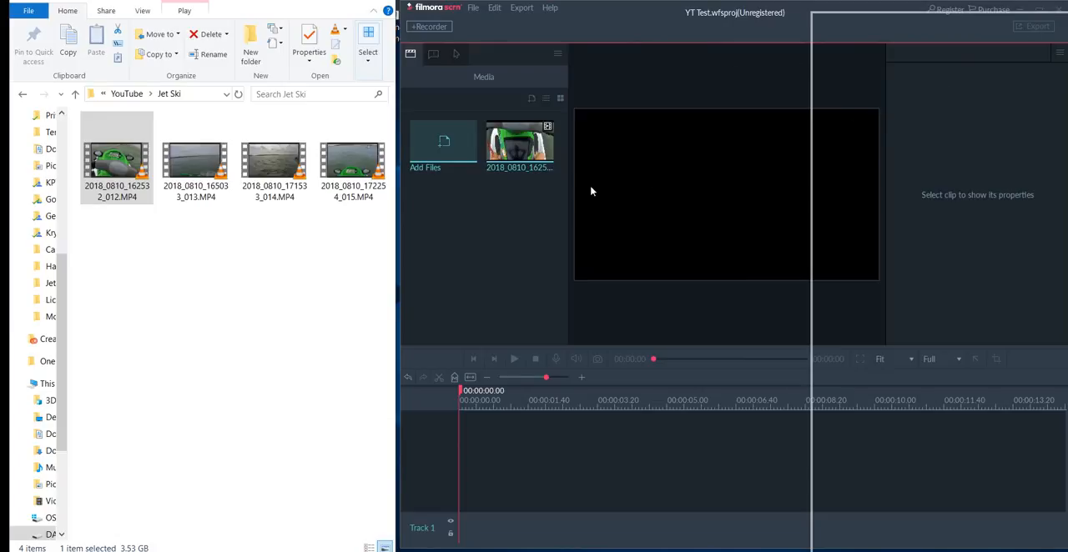
Maximize the YT Test project window and place the 2018_0810_162532_012 clip at the start of Track 2, fitted to the timeline view.
left_click_drag(670, 65, 1032, 2)
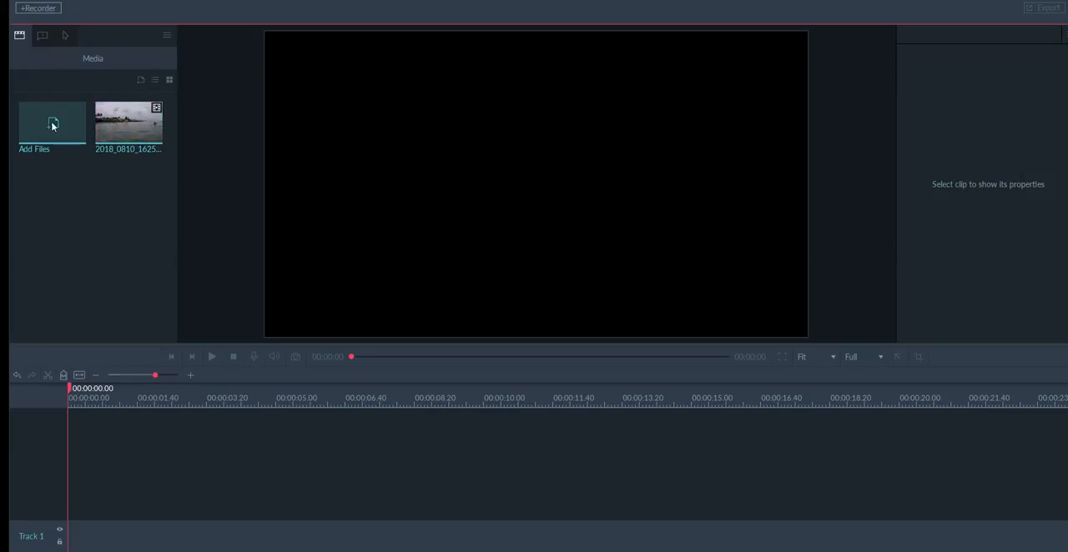
left_click_drag(120, 124, 198, 484)
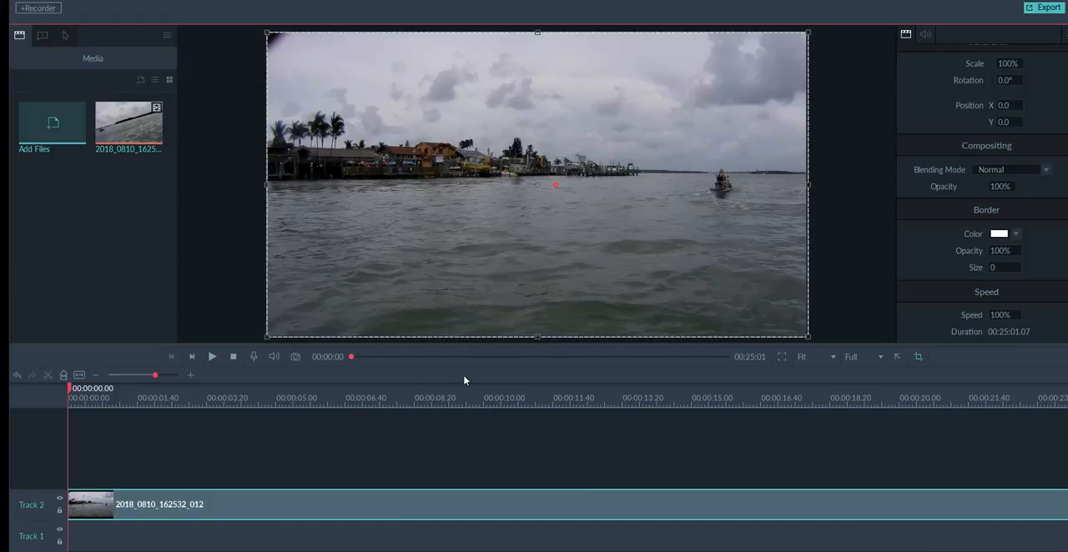
left_click(79, 376)
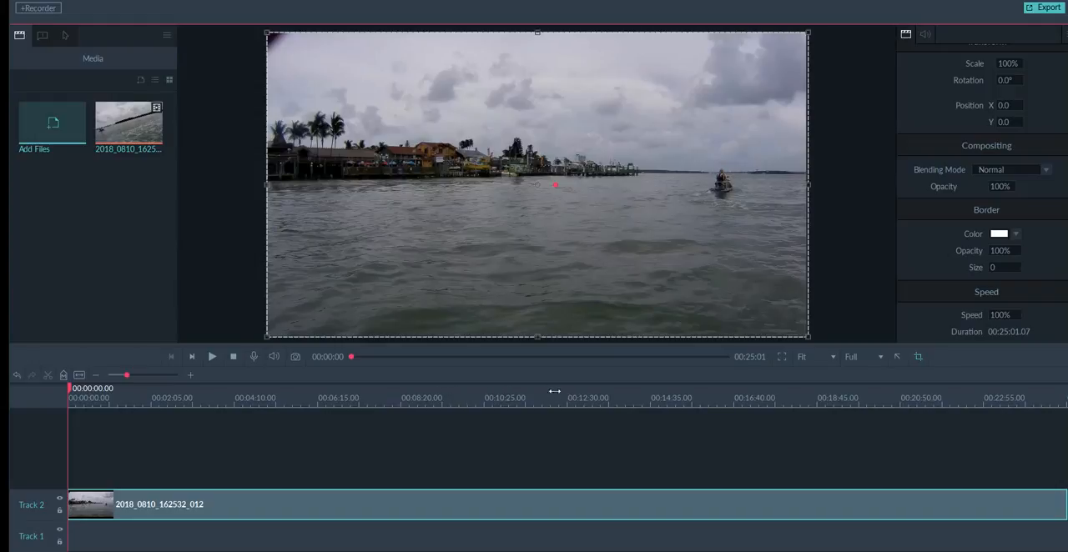
Duplicate the Track 2 clip five times, stacking the copies at the start of separate tracks above it.
left_click_drag(554, 391, 237, 404)
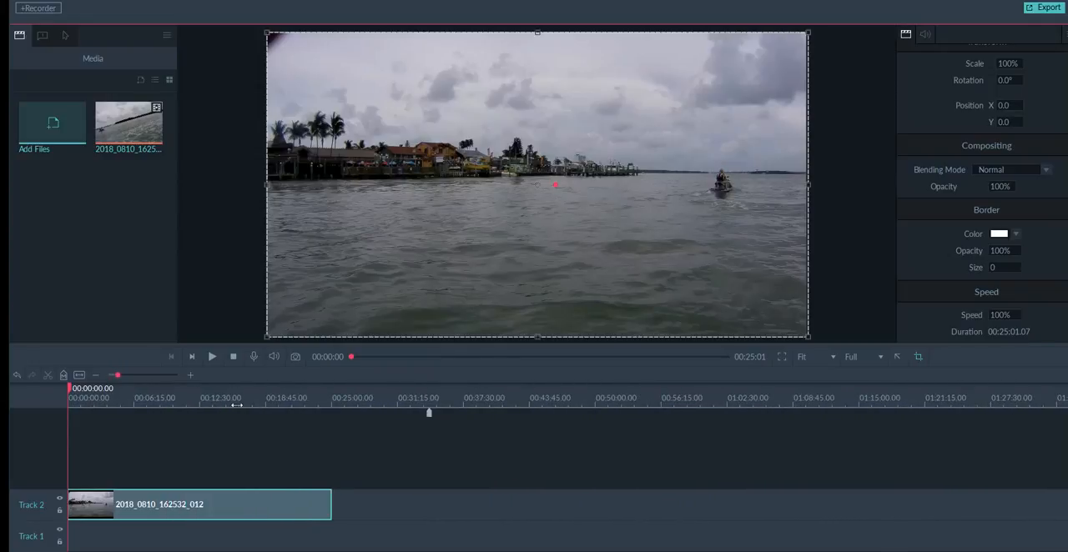
left_click(240, 504)
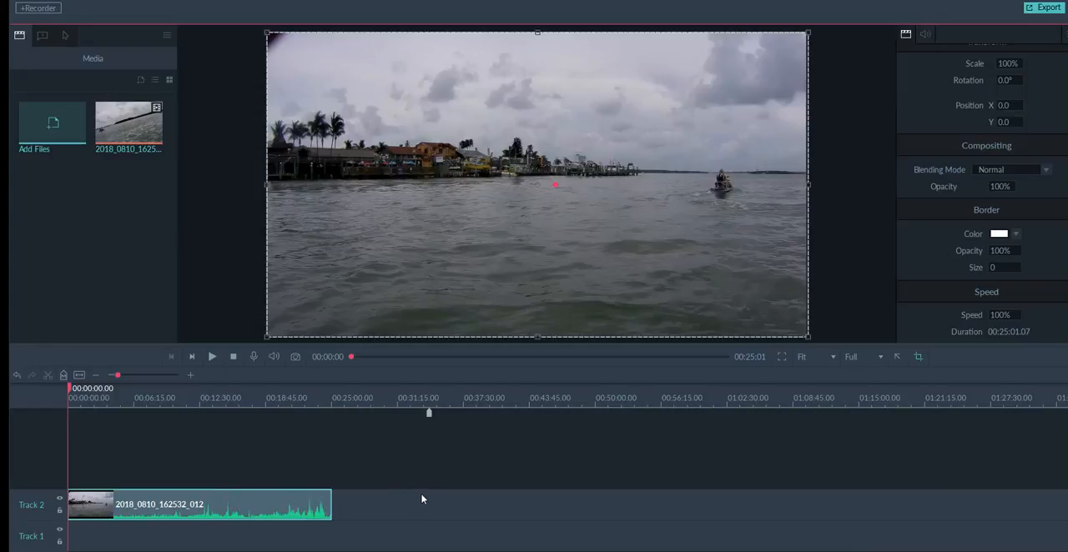
key("ctrl+v")
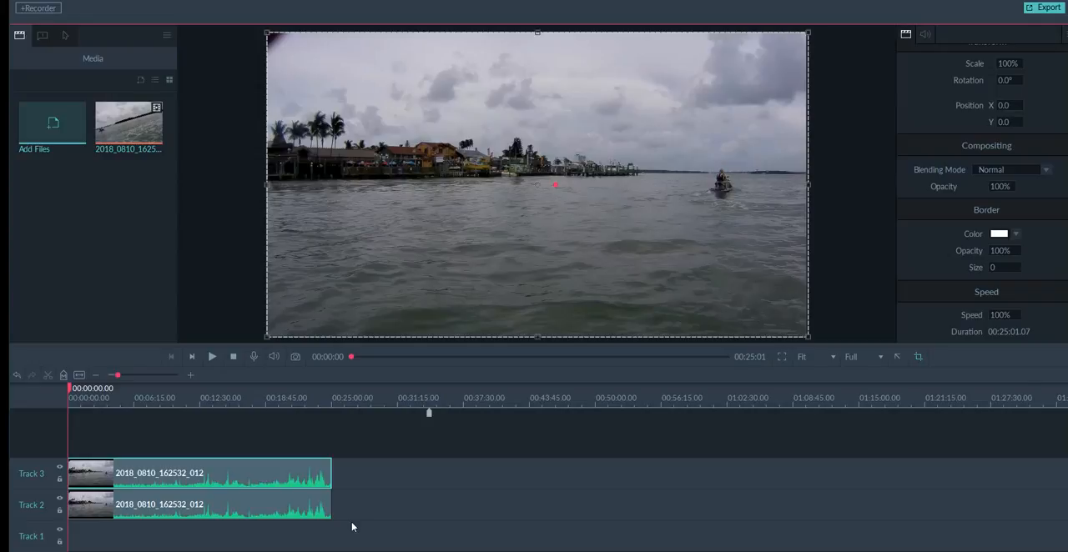
key("ctrl+v")
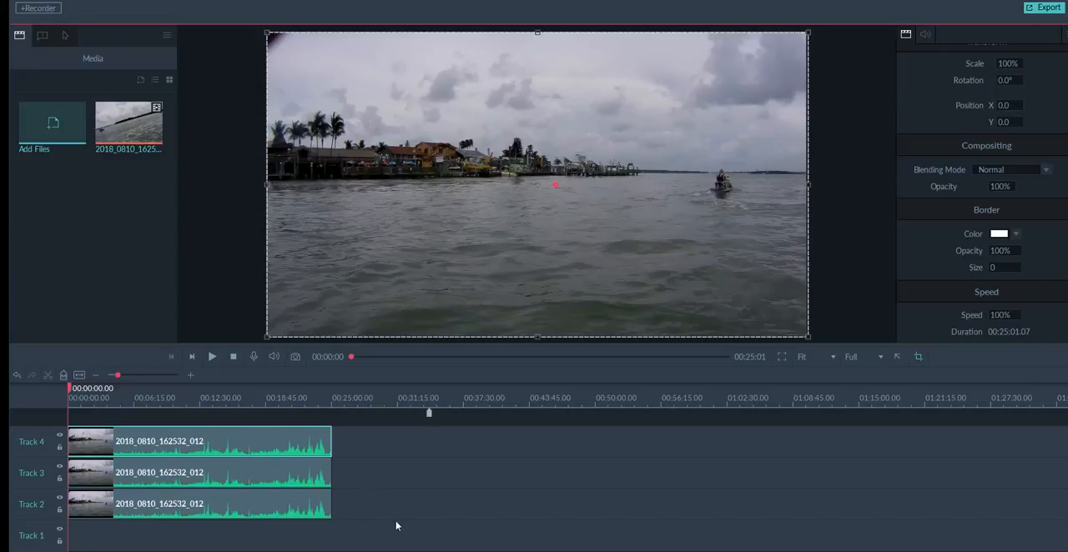
key("ctrl+v")
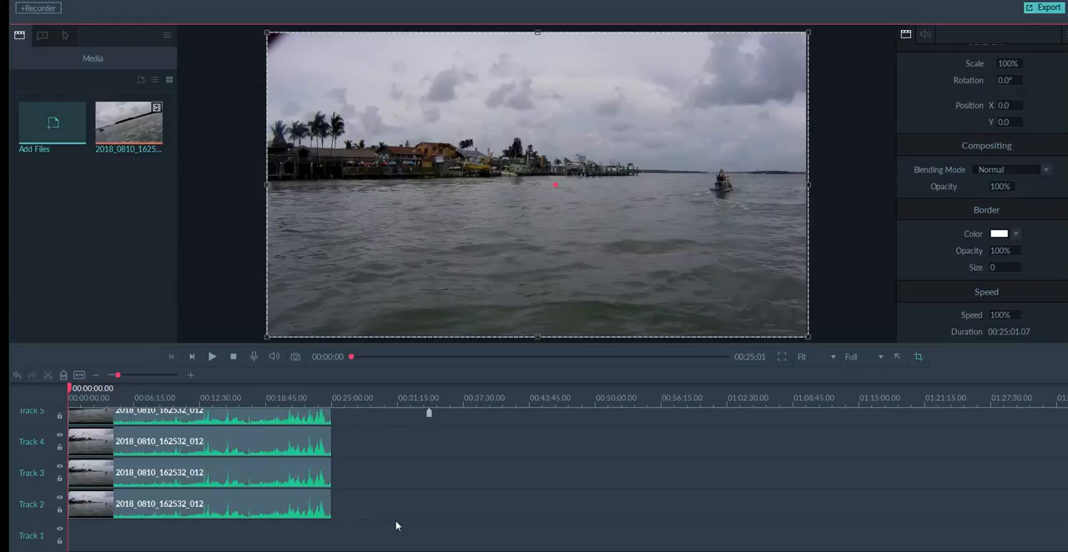
key("ctrl+v")
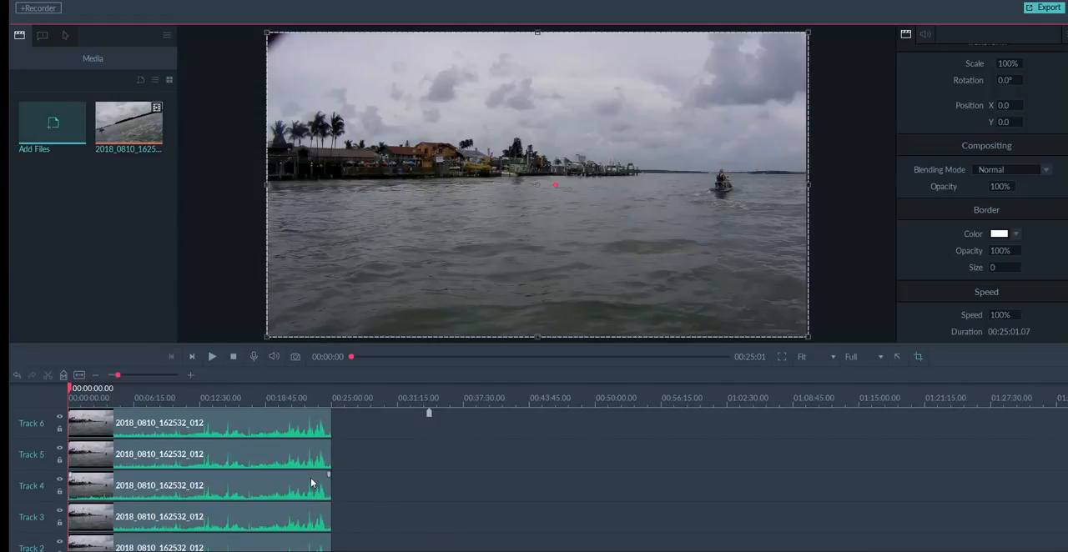
Move the copies on Track 3 and Track 4 down to Track 2, placing them end to end behind the original clip.
scroll(310, 482, "down", 2)
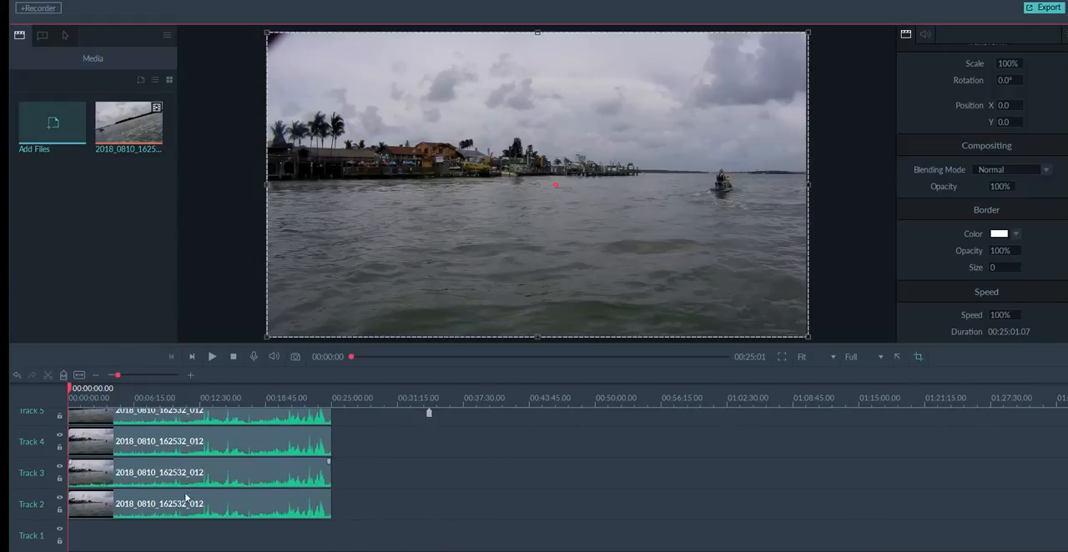
left_click_drag(145, 473, 394, 503)
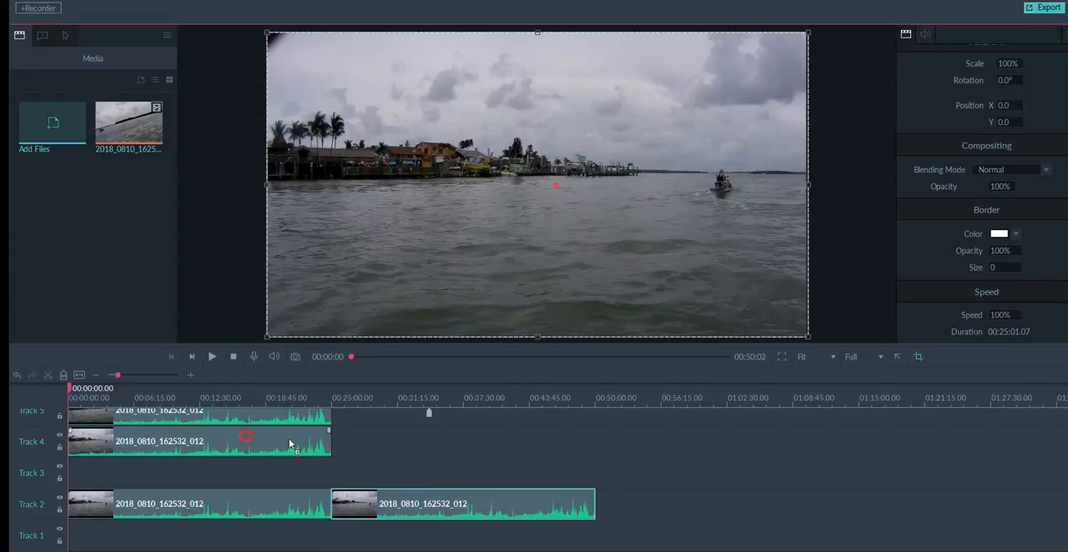
left_click_drag(289, 443, 778, 505)
Bring the copy on Track 7 down to Track 2 and attach it as the fourth clip in the row.
scroll(326, 463, "up", 3)
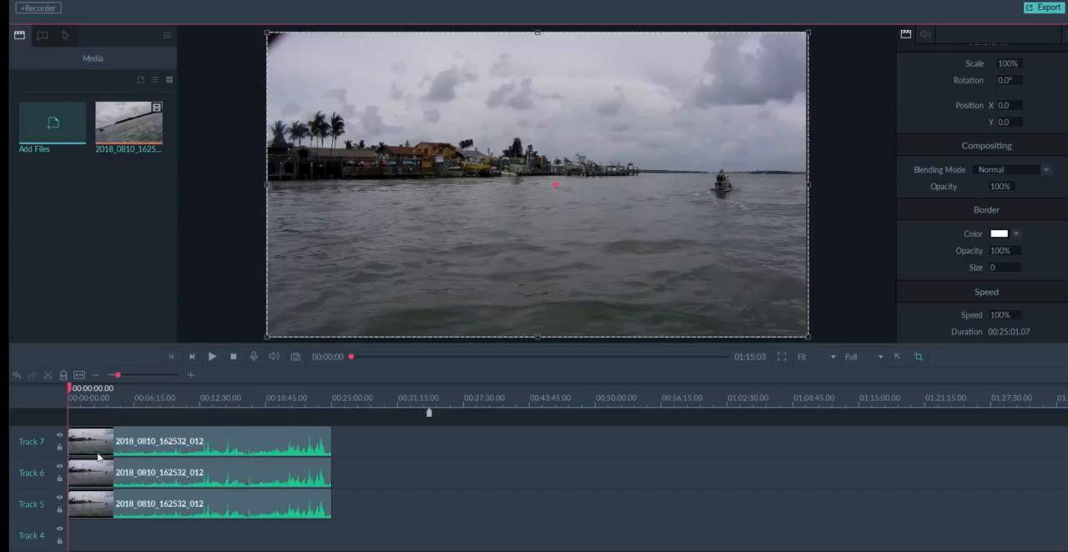
left_click_drag(237, 448, 507, 520)
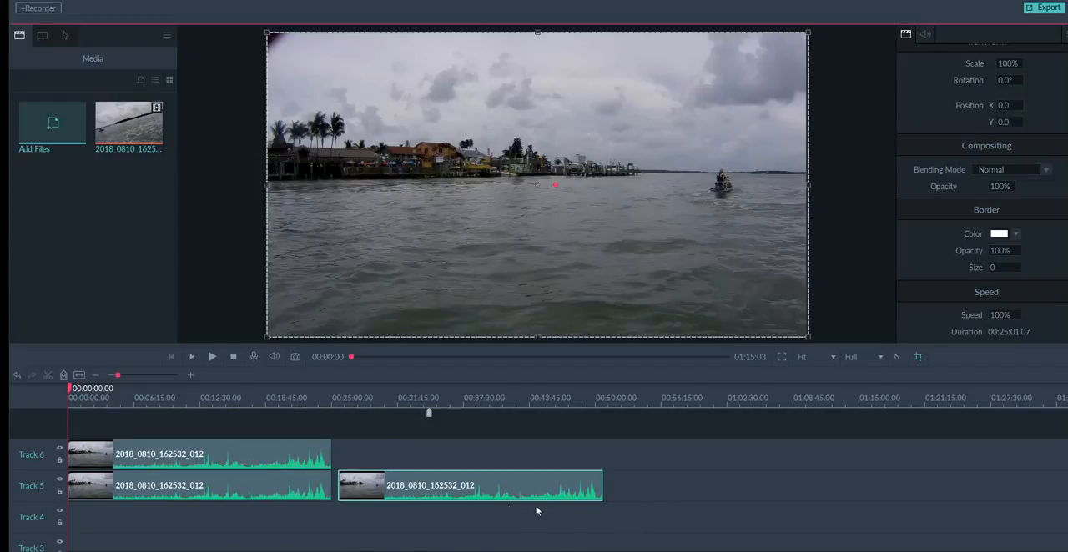
scroll(494, 493, "down", 1)
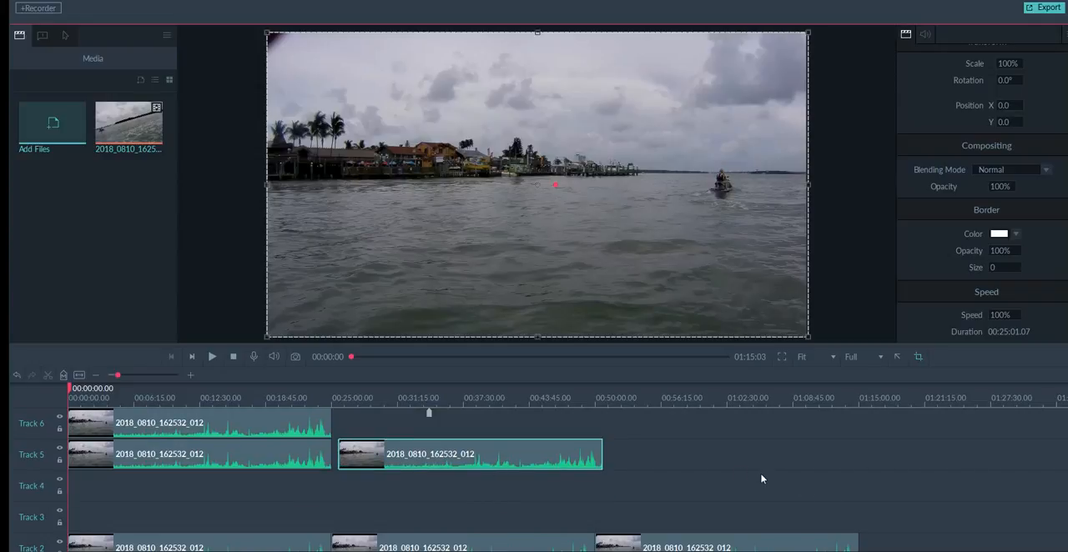
left_click_drag(488, 452, 493, 503)
scroll(724, 469, "down", 2)
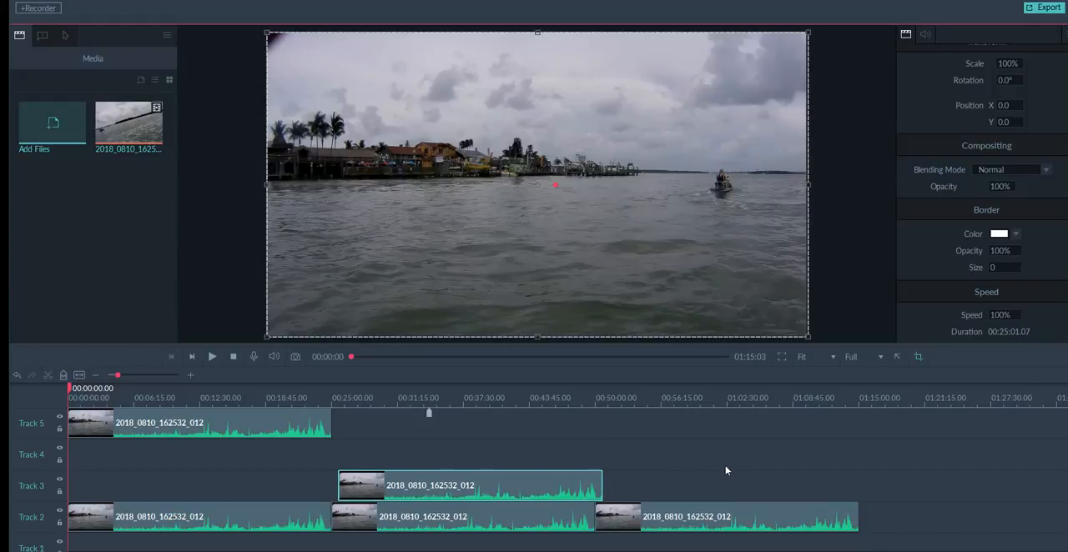
left_click_drag(530, 472, 1029, 498)
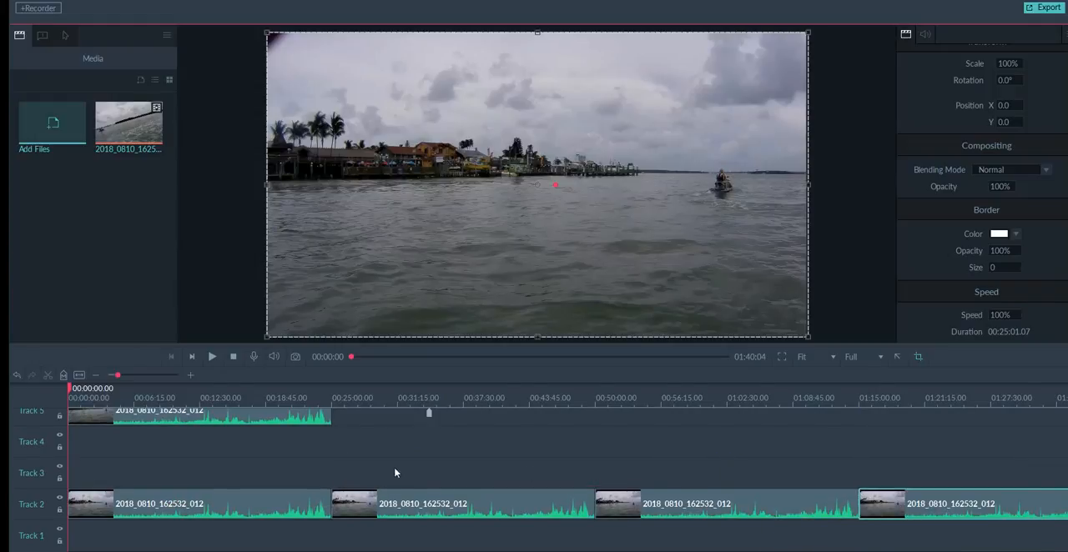
Move the two remaining copies from the upper tracks to the end of Track 2 as the fifth and sixth clips.
scroll(399, 473, "up", 2)
left_click_drag(285, 454, 277, 497)
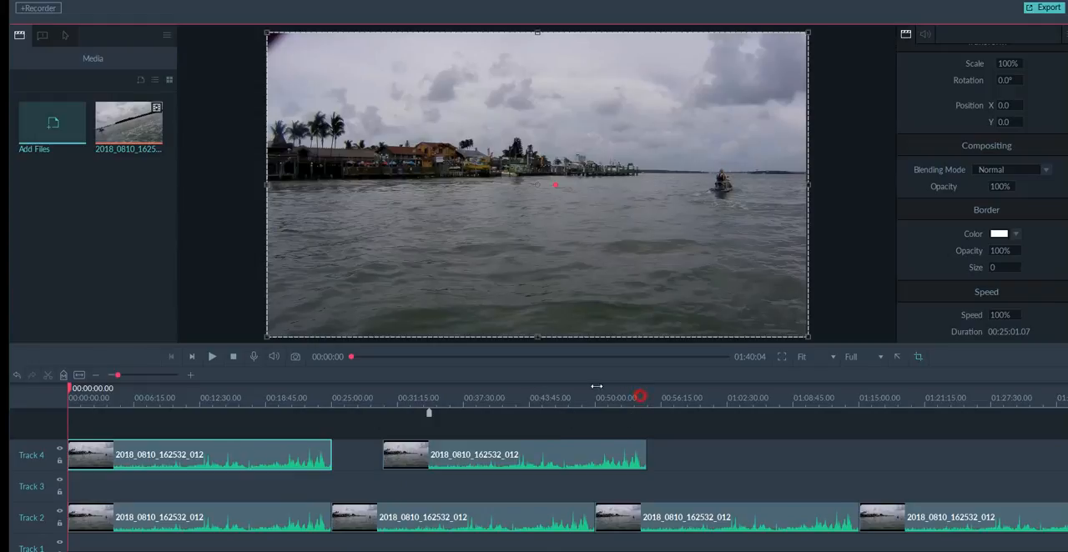
left_click_drag(596, 387, 261, 392)
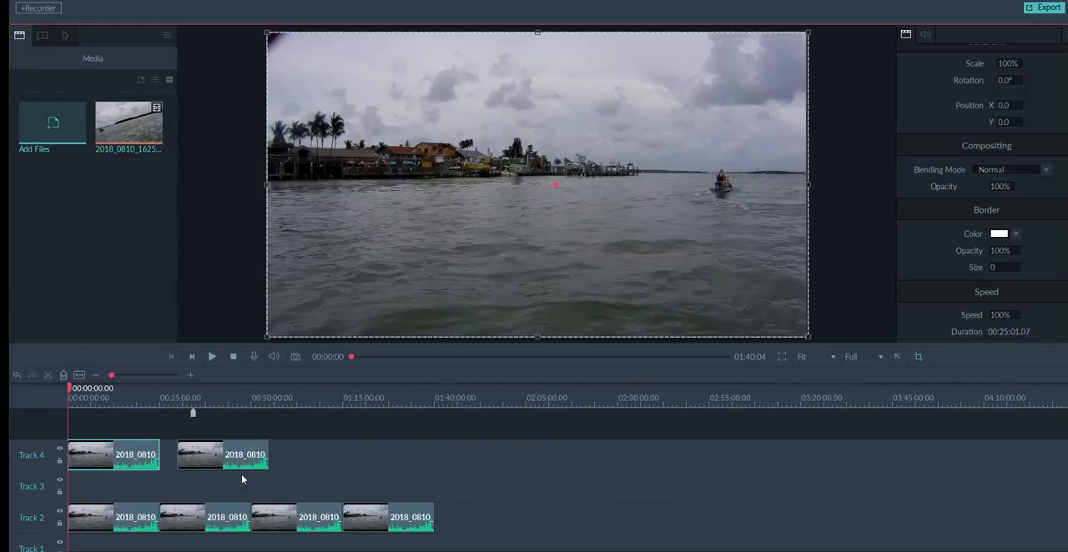
left_click_drag(222, 464, 487, 529)
left_click_drag(145, 455, 583, 534)
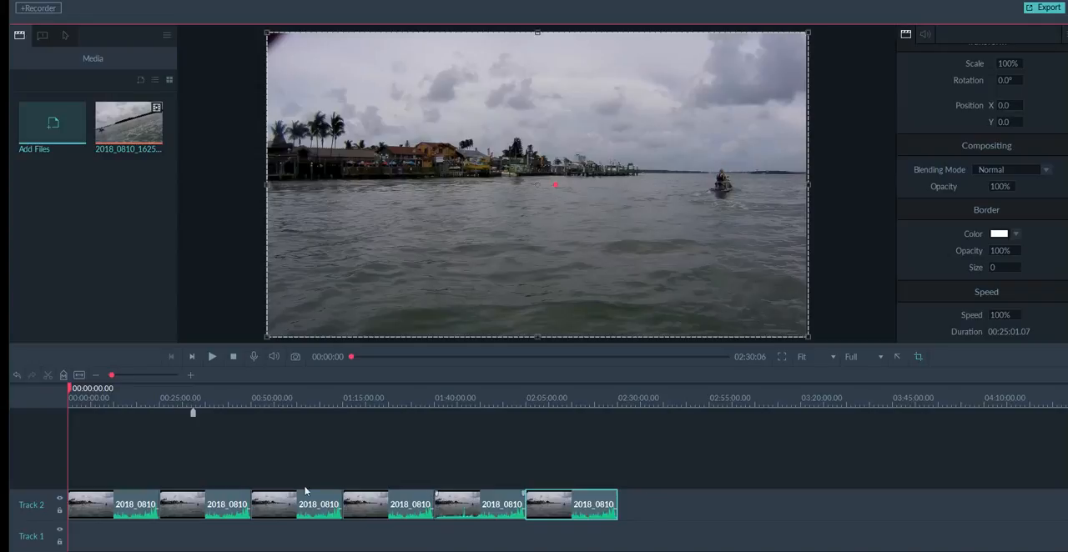
Try to fit the whole six-clip sequence into the timeline view, checking the preview along the sequence and selecting the clip shown.
left_click(79, 375)
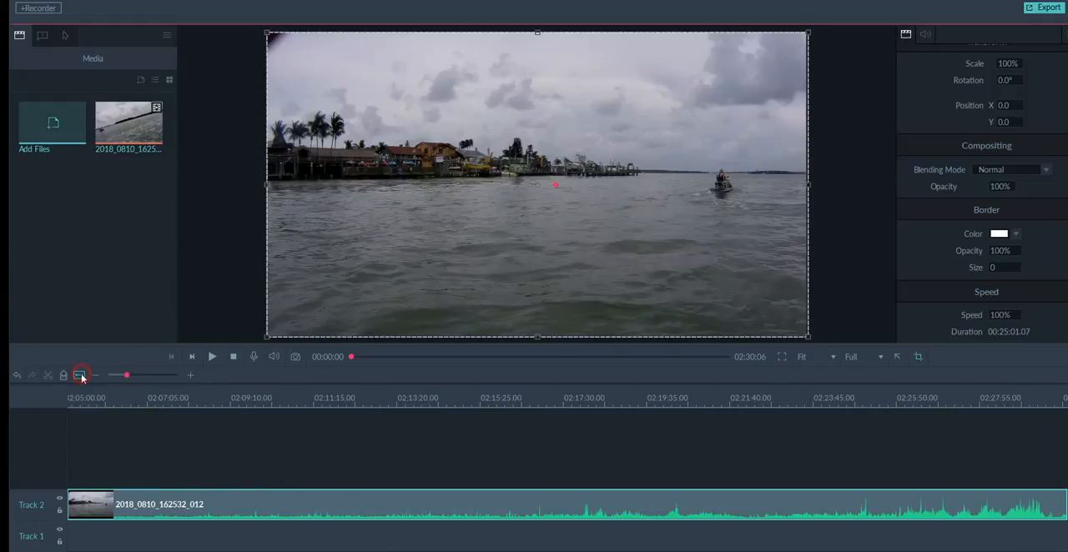
mouse_move(683, 402)
left_mouse_down()
mouse_move(415, 389)
mouse_move(699, 395)
left_mouse_up()
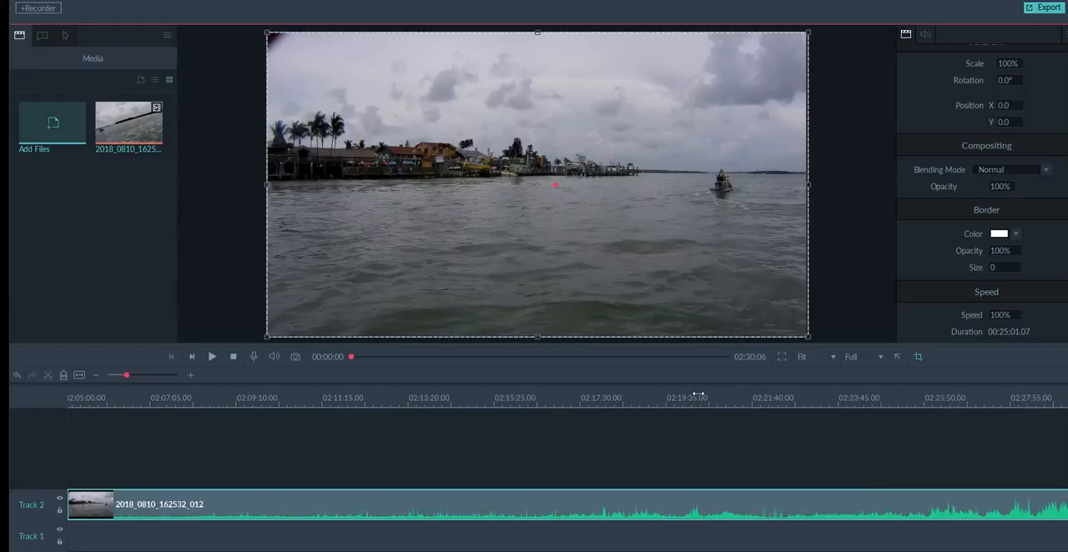
left_click(78, 376)
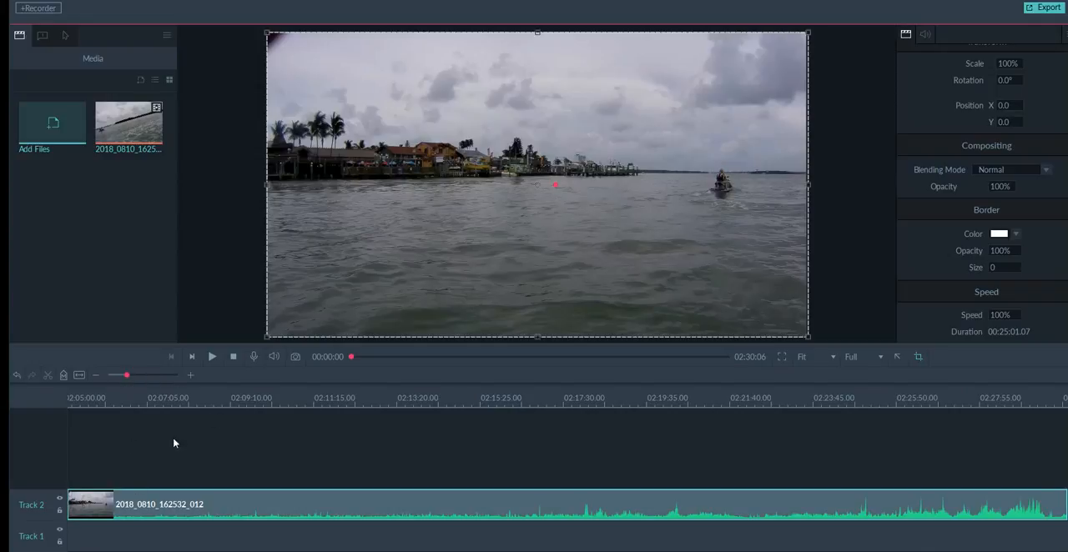
left_click_drag(352, 358, 541, 360)
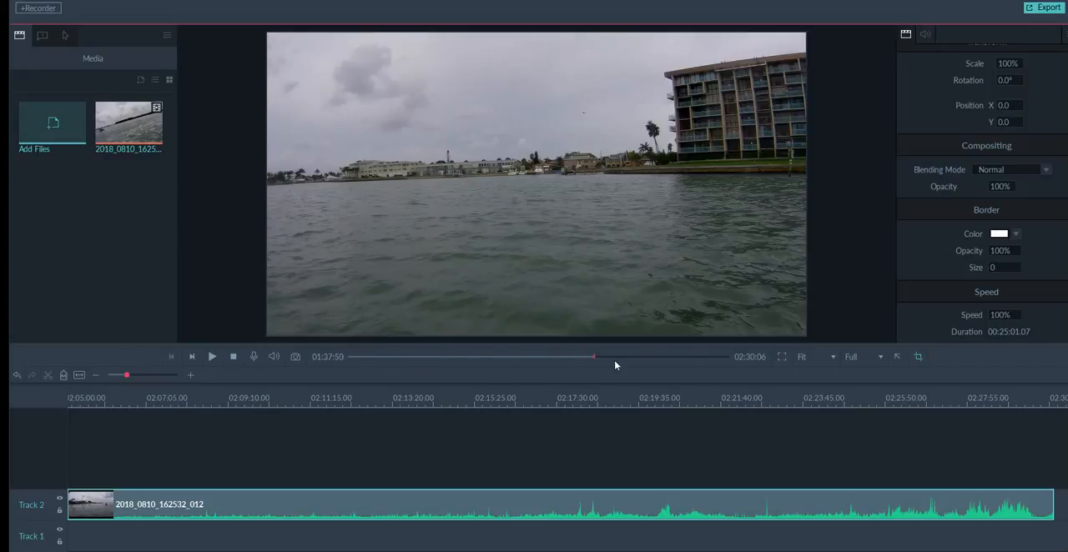
left_click_drag(615, 364, 317, 389)
left_click(190, 510)
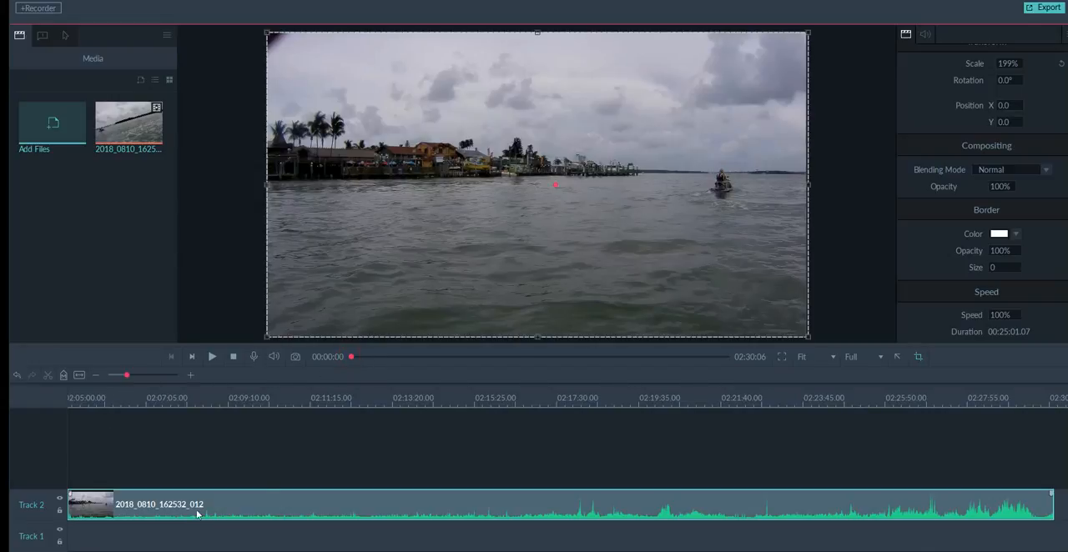
scroll(387, 404, "down", 5)
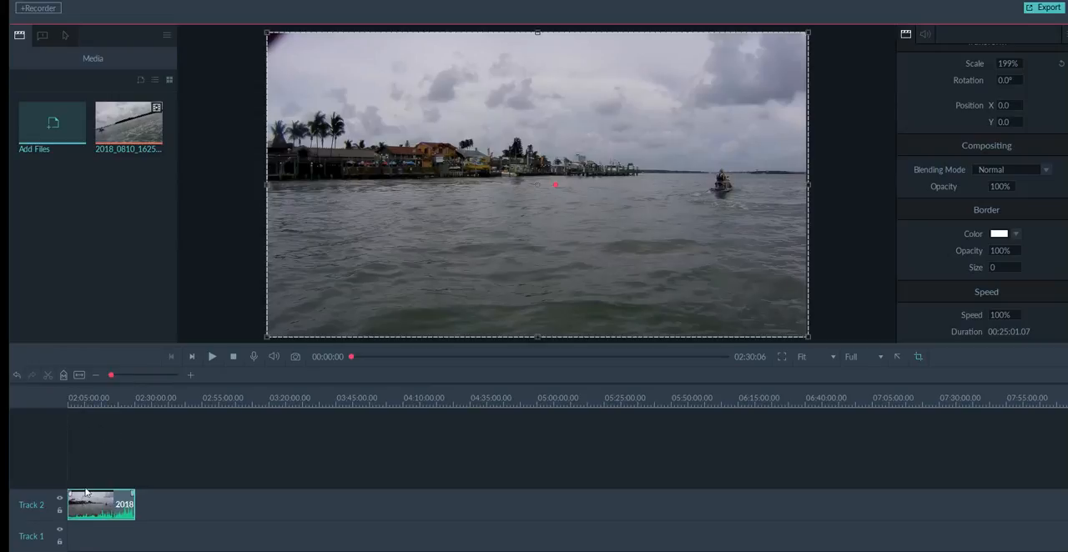
left_click(166, 510)
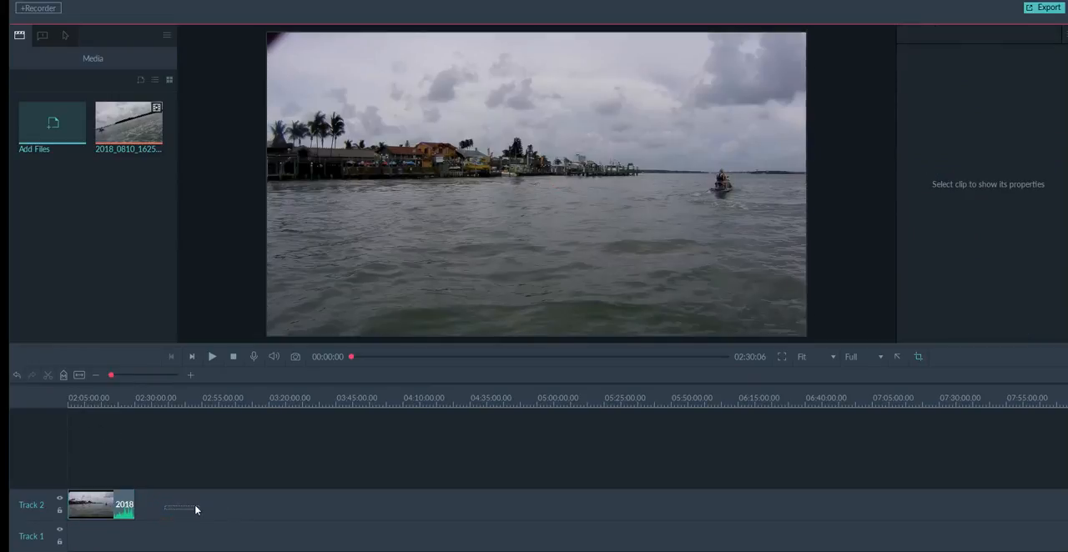
Scrub the preview back and forth between the beginning and the end of the sequence.
left_click_drag(74, 397, 177, 406)
left_click_drag(351, 356, 664, 374)
left_click_drag(729, 365, 342, 365)
left_click_drag(352, 359, 736, 365)
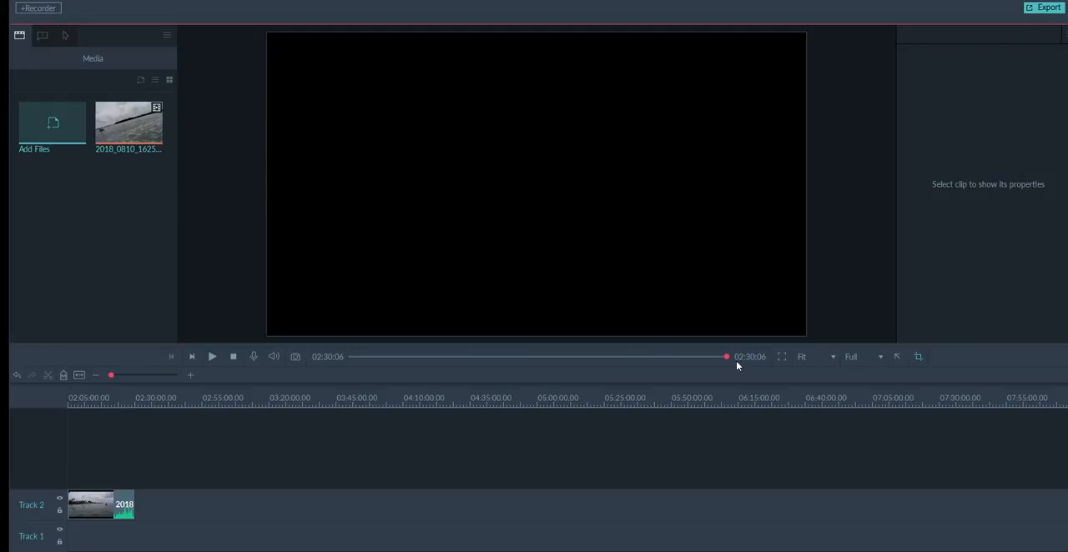
left_click_drag(732, 364, 346, 359)
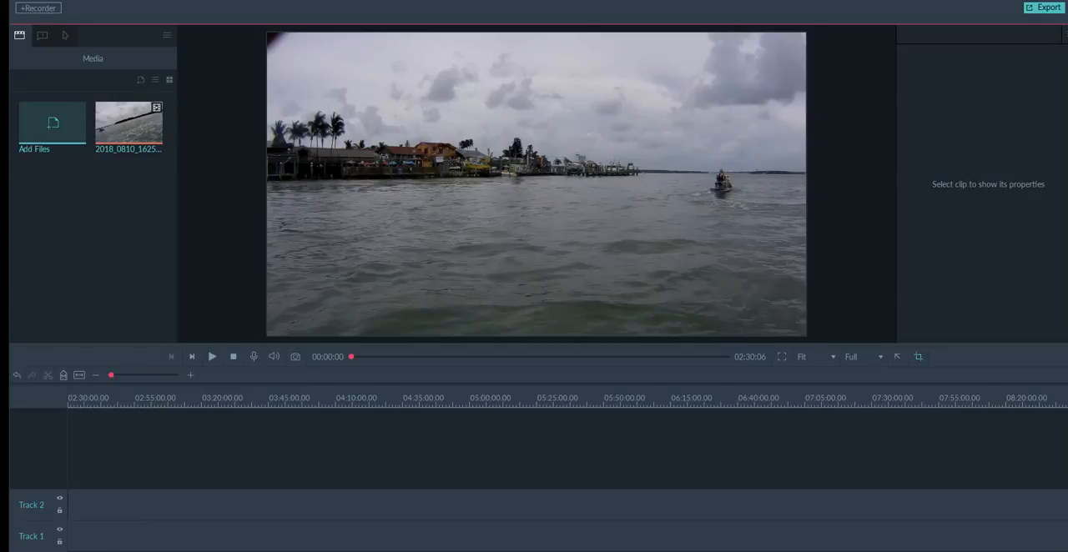
Return the timeline to its start, move the playhead to 02:15:00, and scrub the preview back to between about 00:27:00 and 00:32:50.
left_click_drag(417, 551, 137, 551)
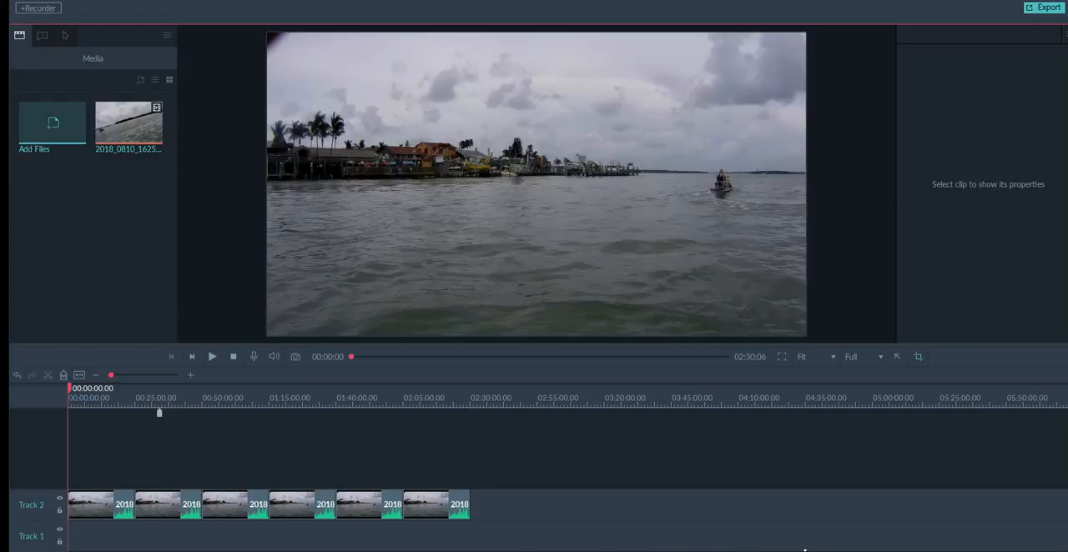
left_click_drag(525, 551, 813, 551)
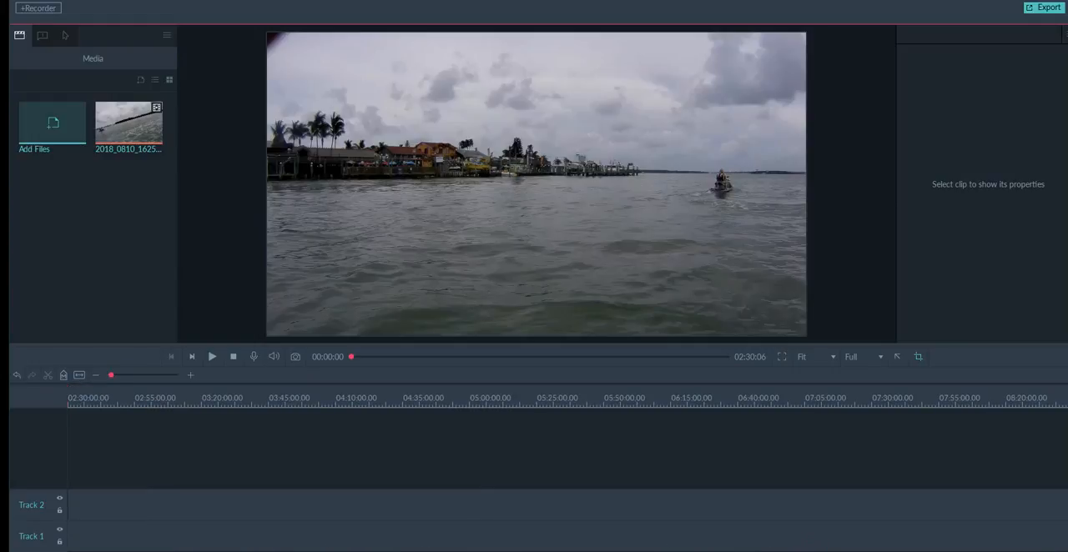
left_click_drag(659, 551, 376, 551)
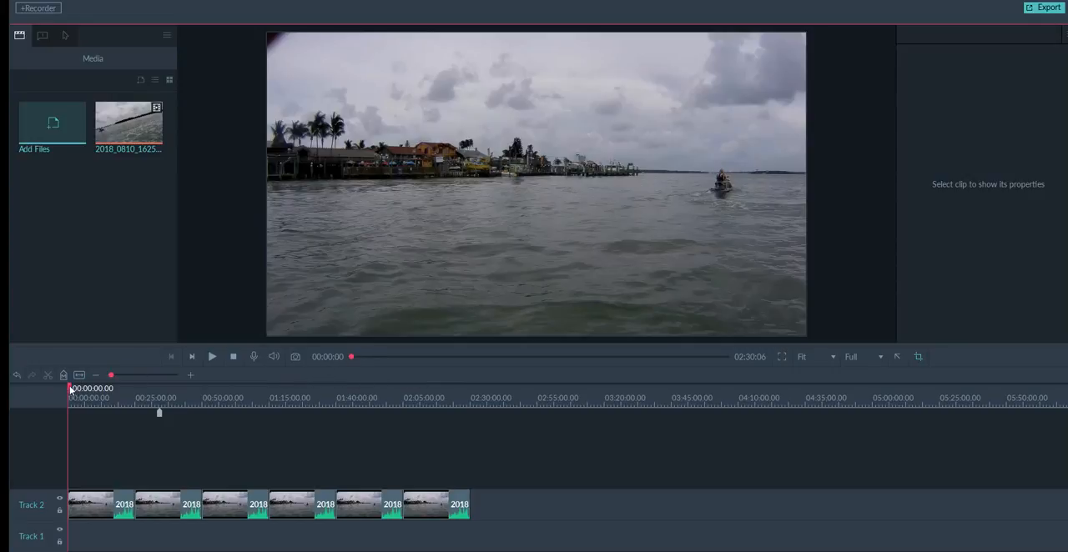
left_click_drag(70, 390, 421, 399)
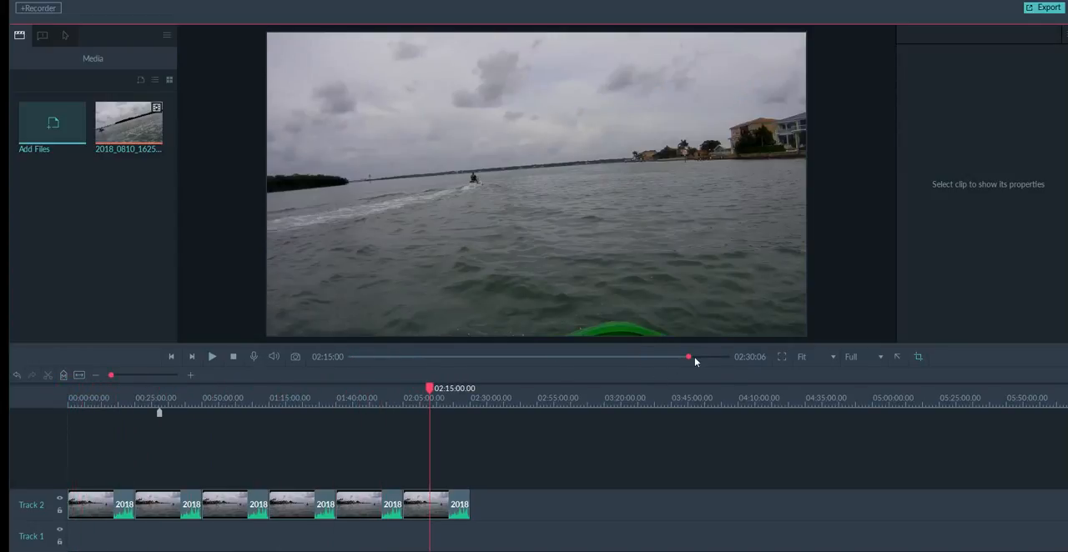
left_click_drag(689, 359, 433, 361)
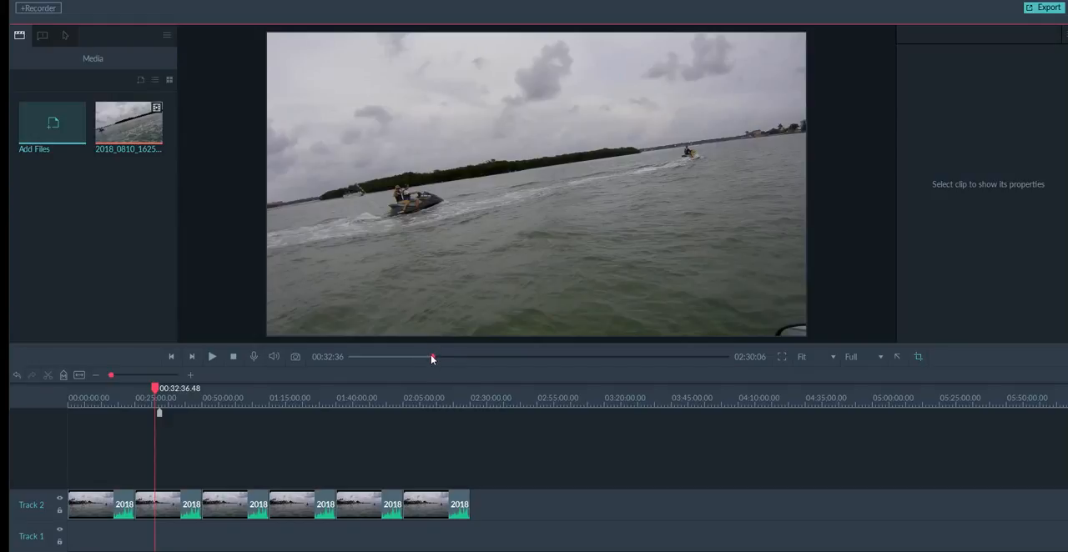
mouse_move(432, 355)
left_mouse_down()
mouse_move(355, 360)
mouse_move(707, 356)
mouse_move(371, 356)
mouse_move(419, 354)
left_mouse_up()
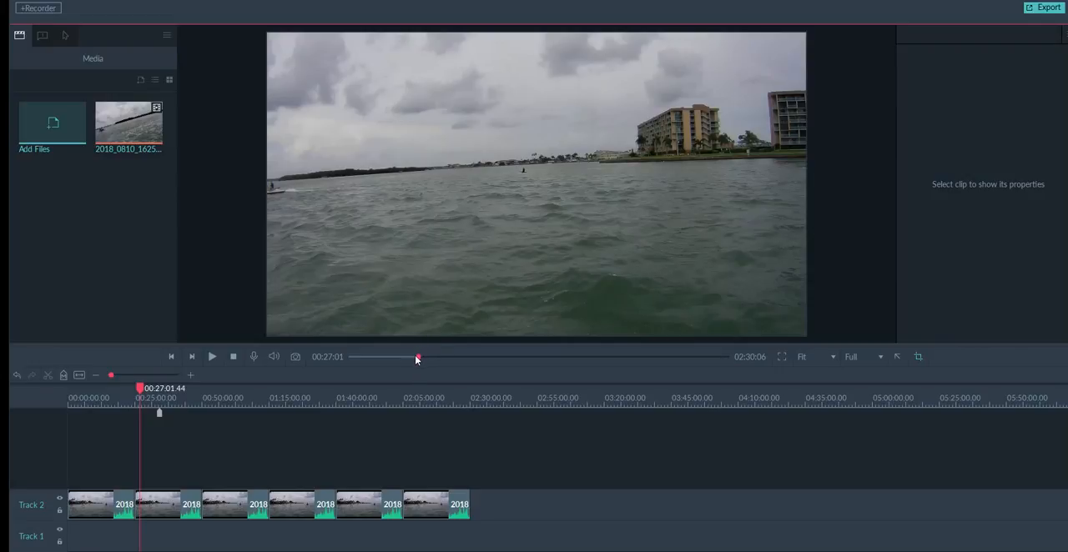
mouse_move(416, 359)
left_mouse_down()
mouse_move(402, 363)
mouse_move(433, 360)
left_mouse_up()
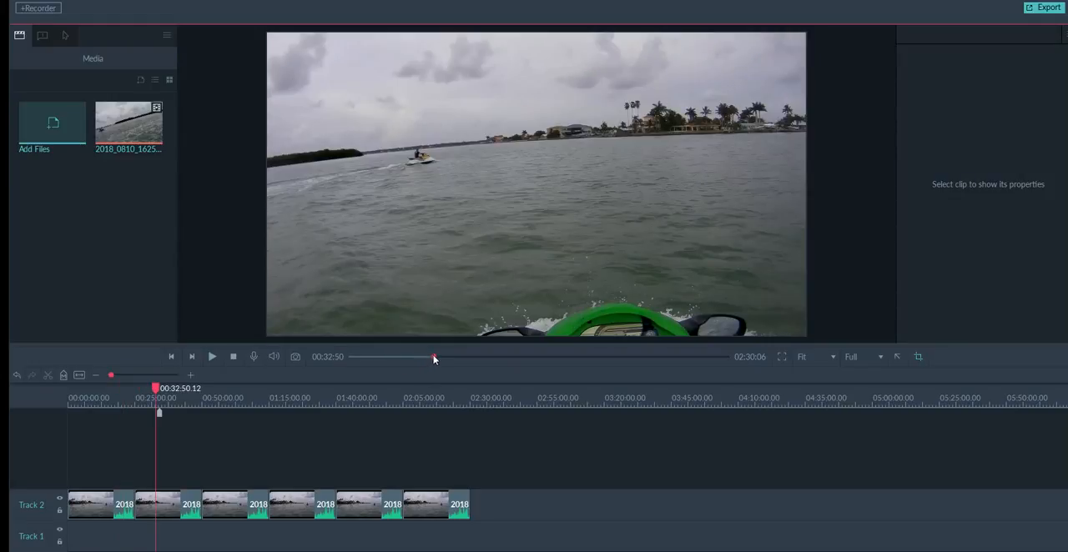
Scrub the preview from 00:31:43 forward to about 00:57:37 and step back frame by frame to 00:57:37.50.
left_click_drag(433, 358, 431, 356)
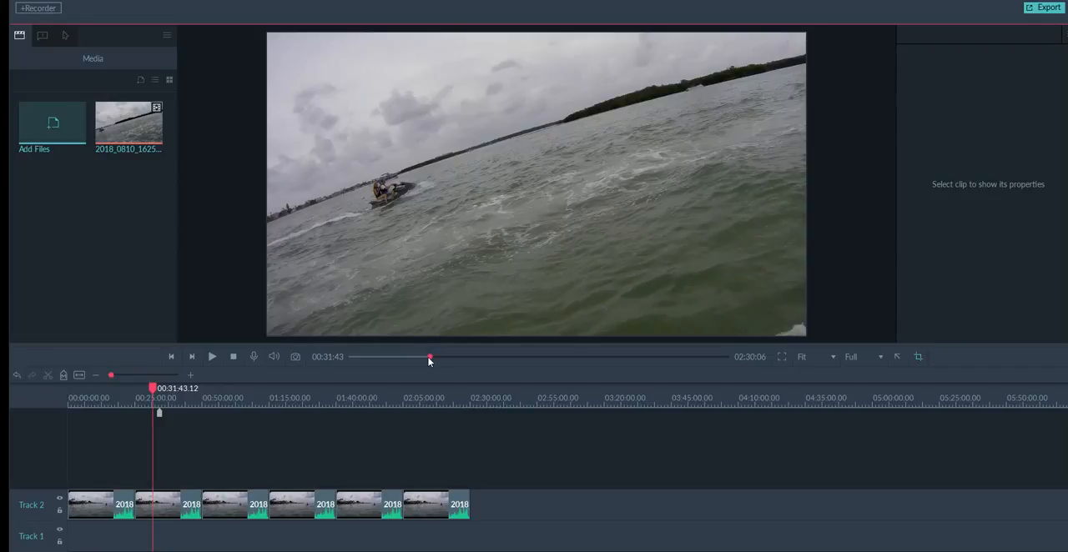
left_click_drag(429, 359, 494, 358)
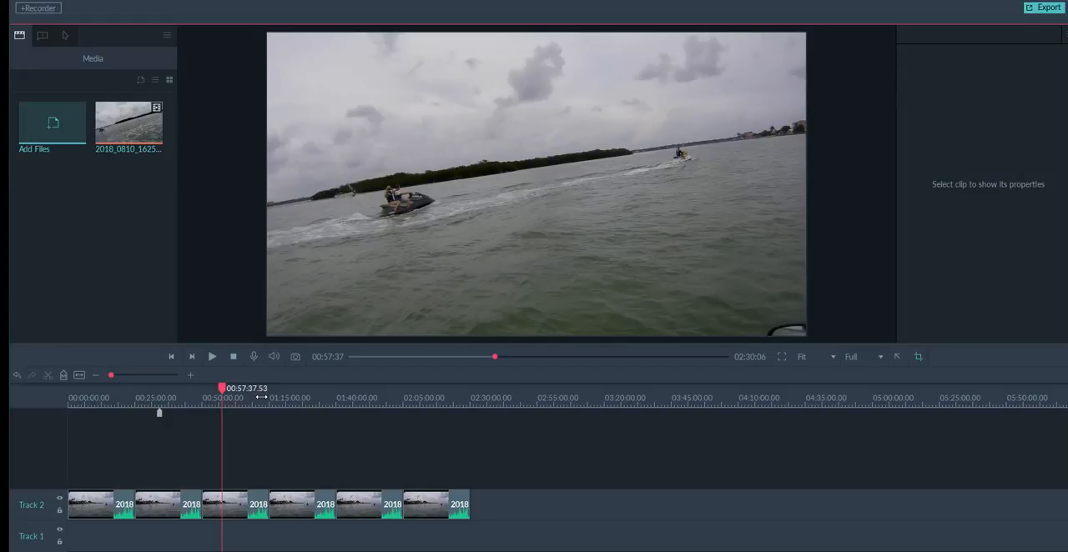
key("Left")
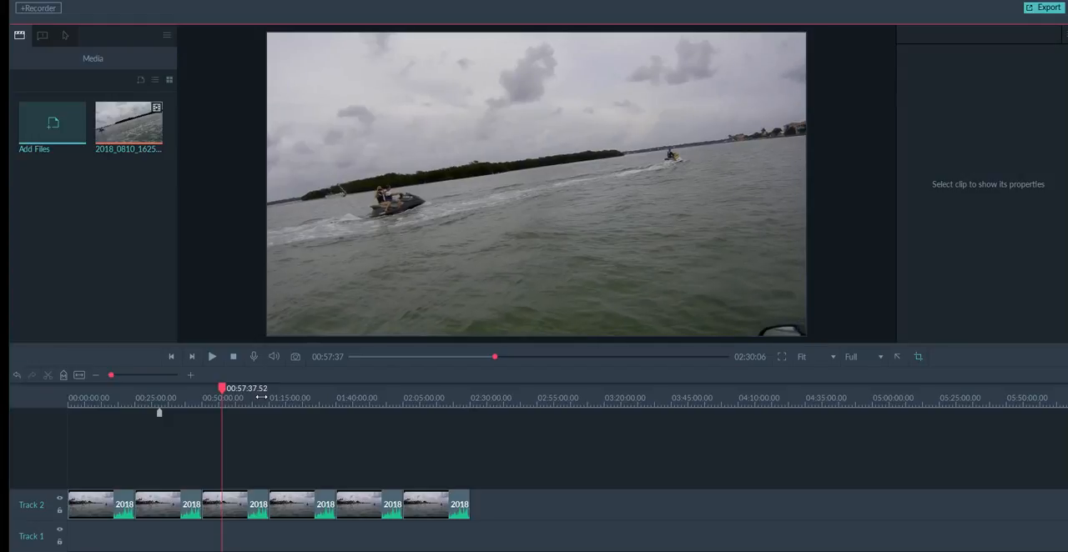
key("Left")
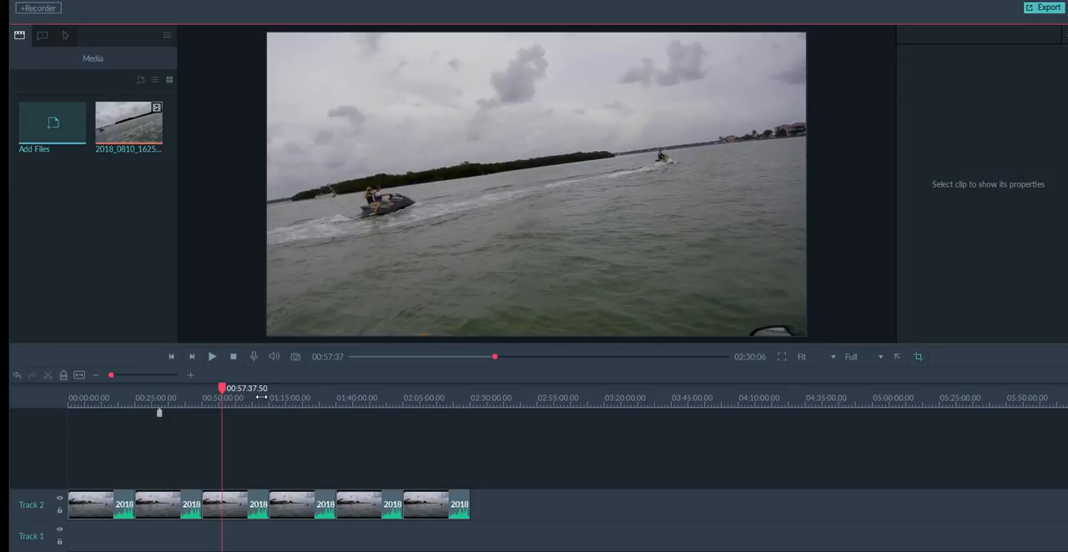
Step the preview forward frame by frame from 00:57:37.50 to just past 00:57:38.22.
key("Right")
key("Right")
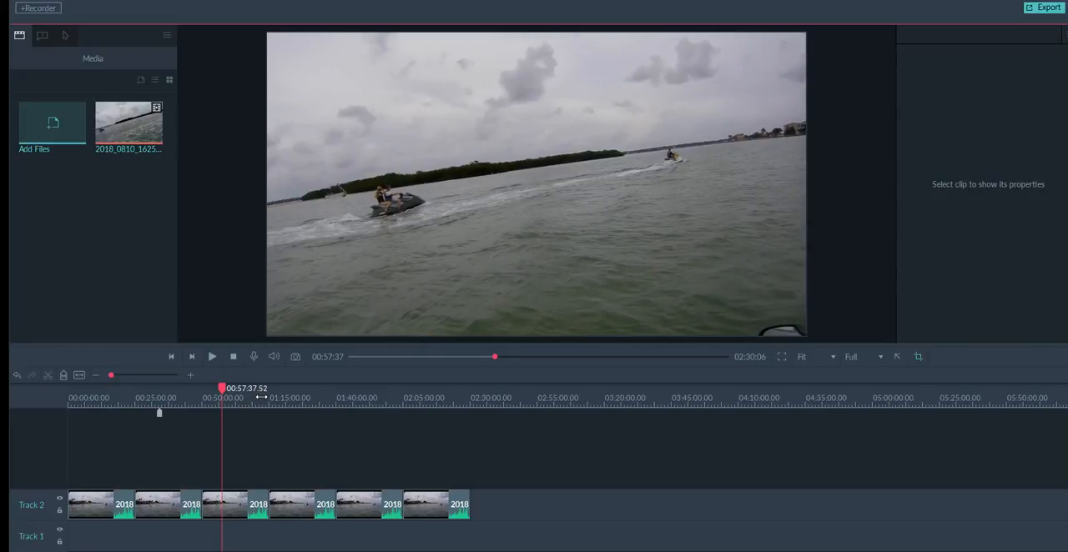
key("Right")
key("Right")
key("Right")
key("Right")
key("Right")
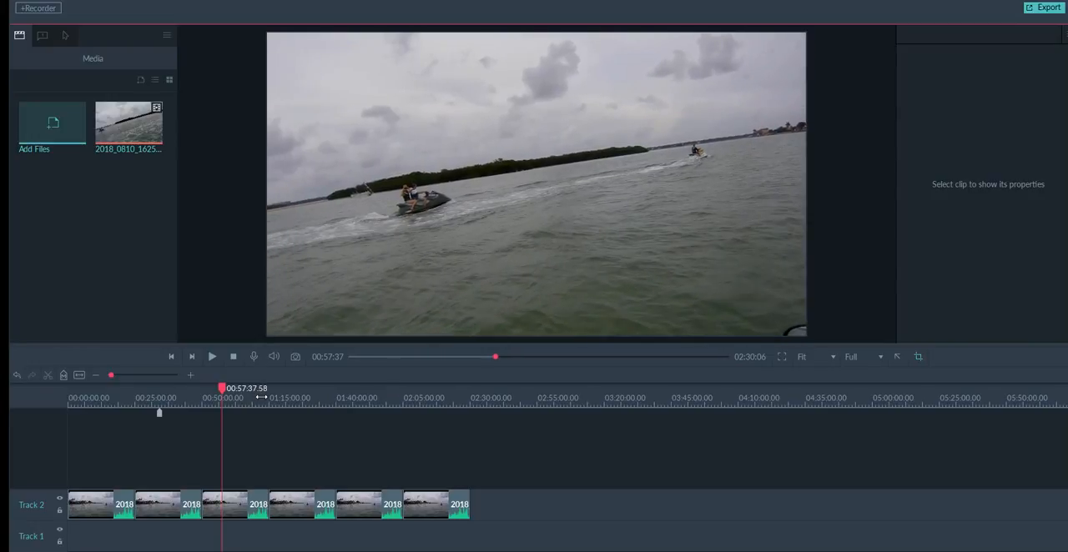
key("Right")
key("Right")
key("Right")
key("Right")
key("Right")
key("Right")
key("Right")
key("Right")
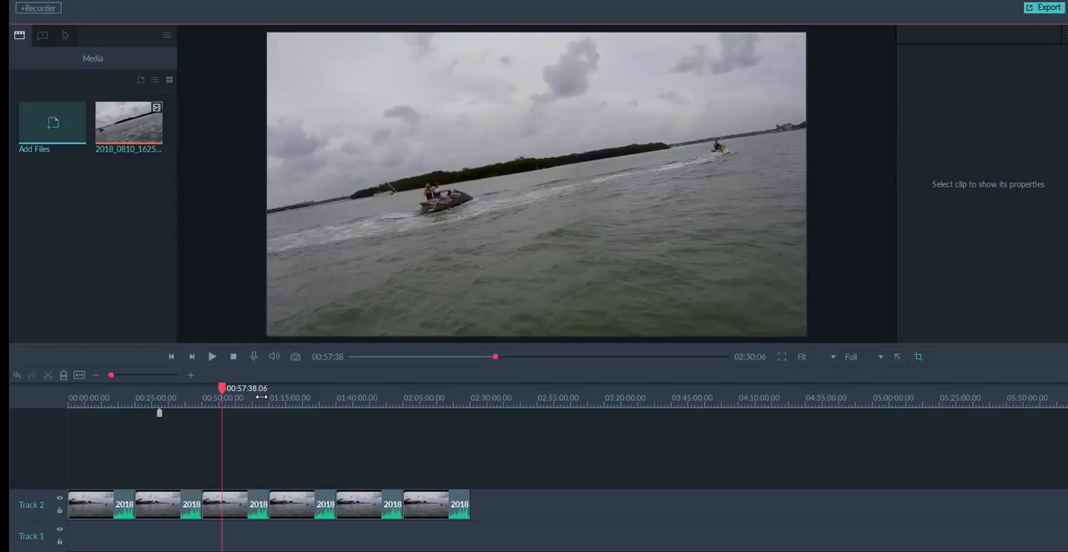
key("Right")
key("Right")
key("Right")
key("Right")
key("Right")
key("Right")
key("Right")
key("Right")
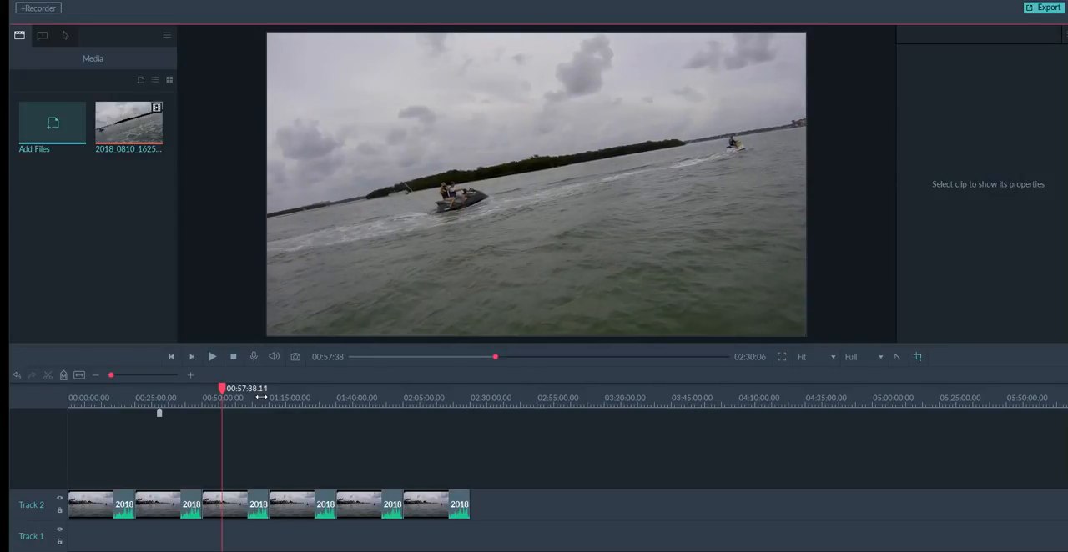
key("Right")
key("Right")
key("Right")
key("Right")
key("Right")
key("Right")
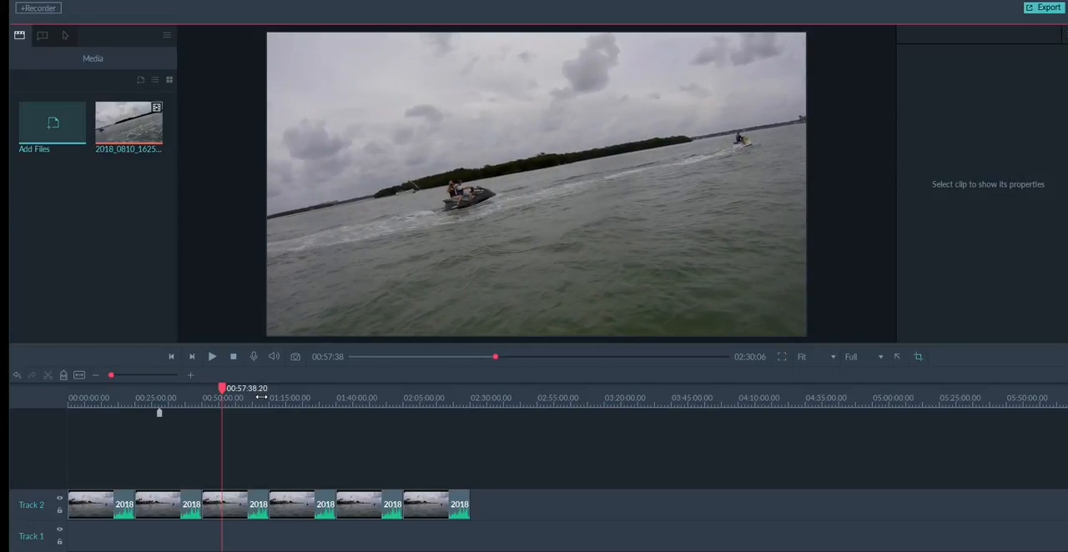
key("Right")
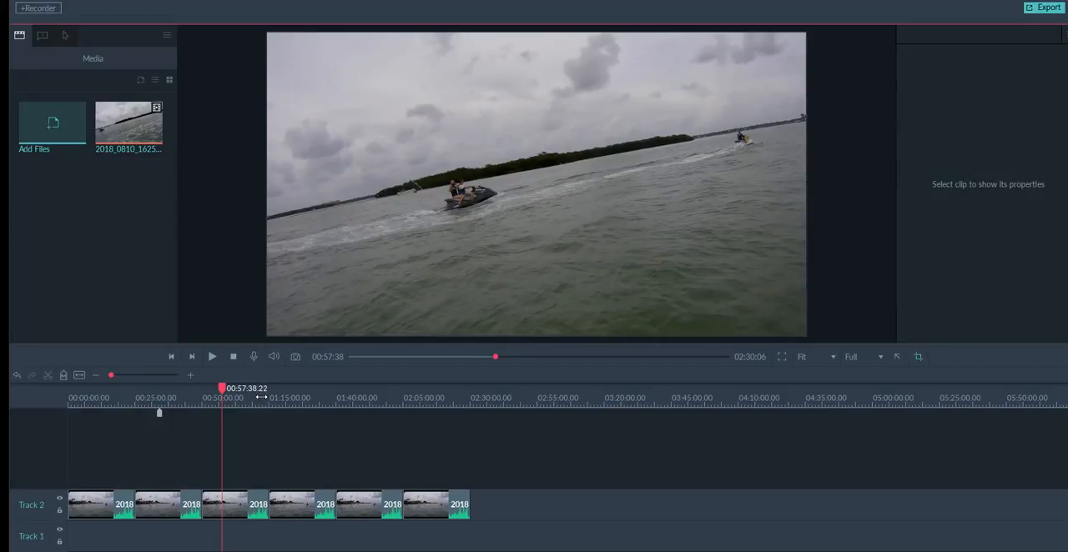
key("Right")
Step the preview back frame by frame to 00:57:38.11.
key("Left")
key("Left")
key("Left")
key("Left")
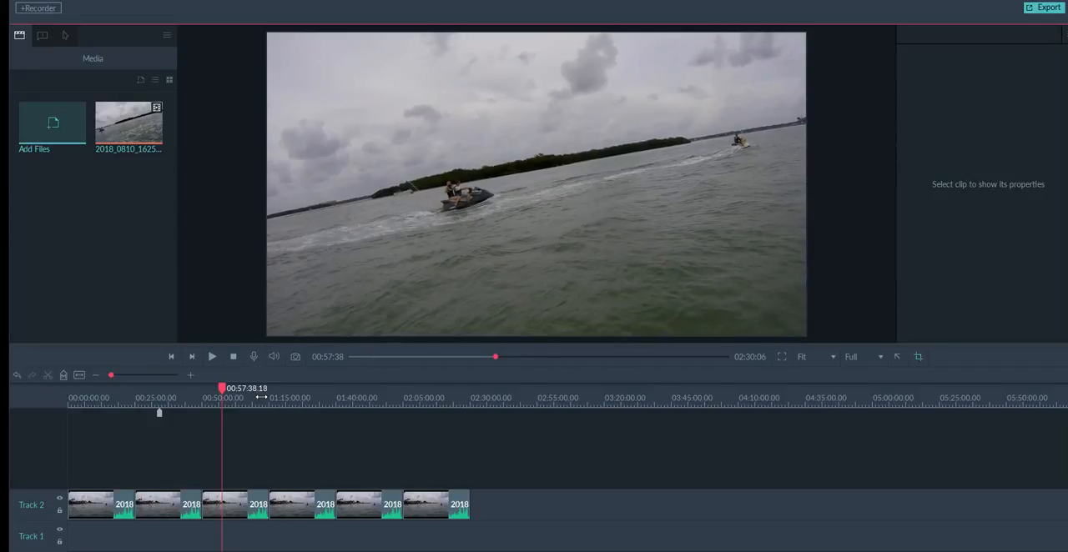
key("Left")
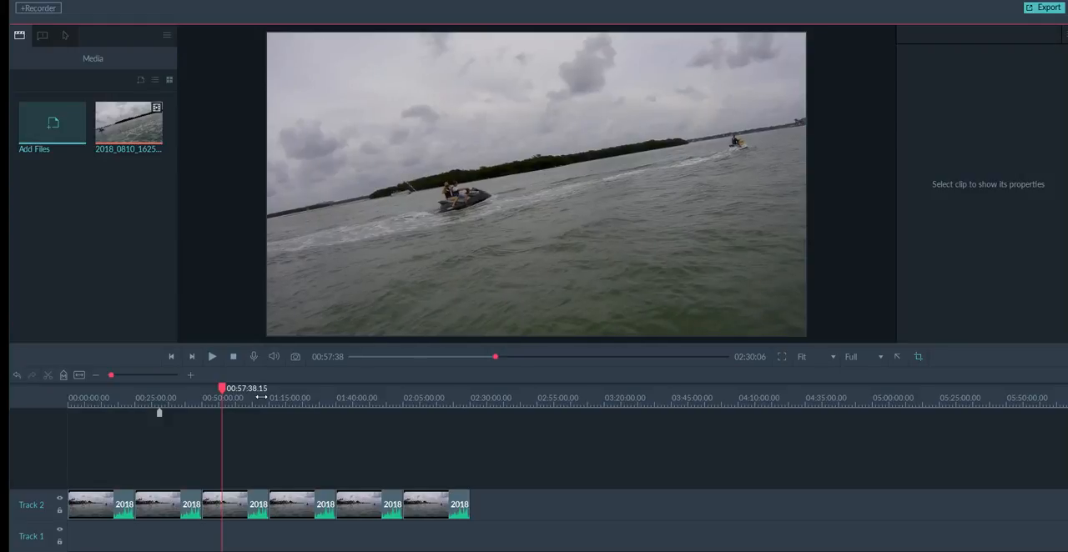
key("Left")
key("Left")
key("Left")
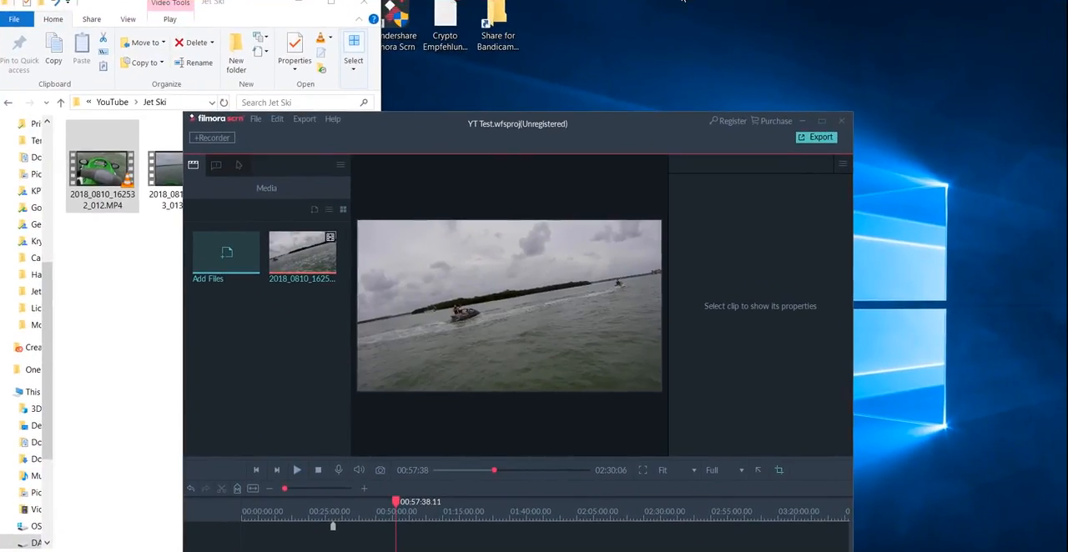
Reposition the reduced editor window and enlarge it to span nearly the whole screen, with its title bar in view.
left_click_drag(617, 115, 434, 2)
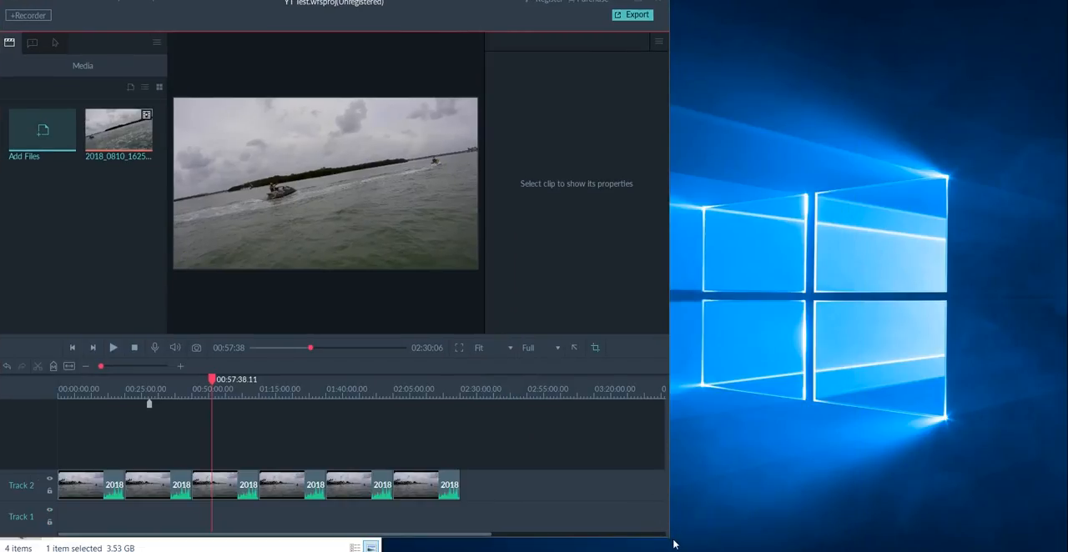
left_click_drag(666, 539, 1054, 539)
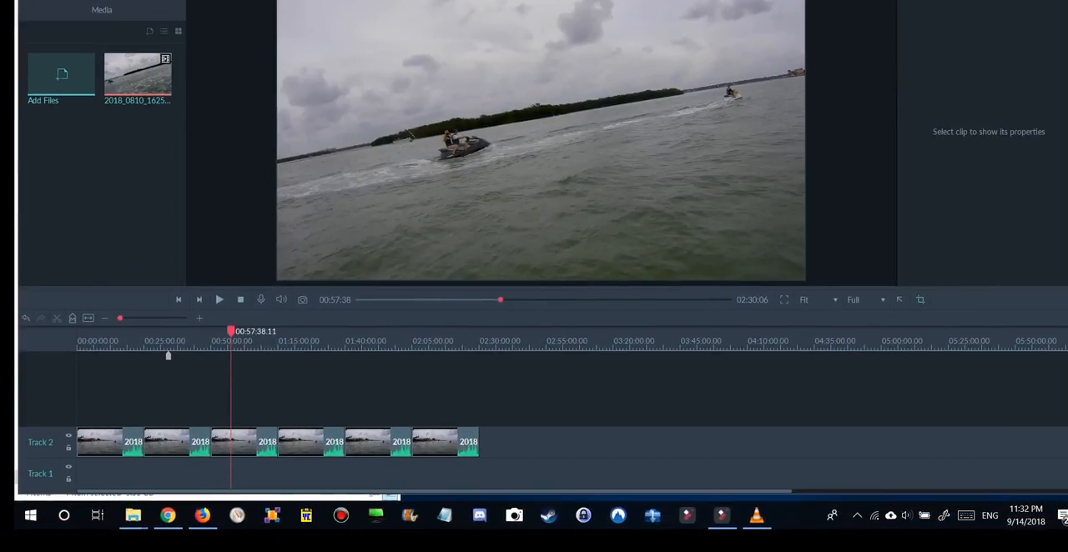
left_click_drag(534, 0, 534, 10)
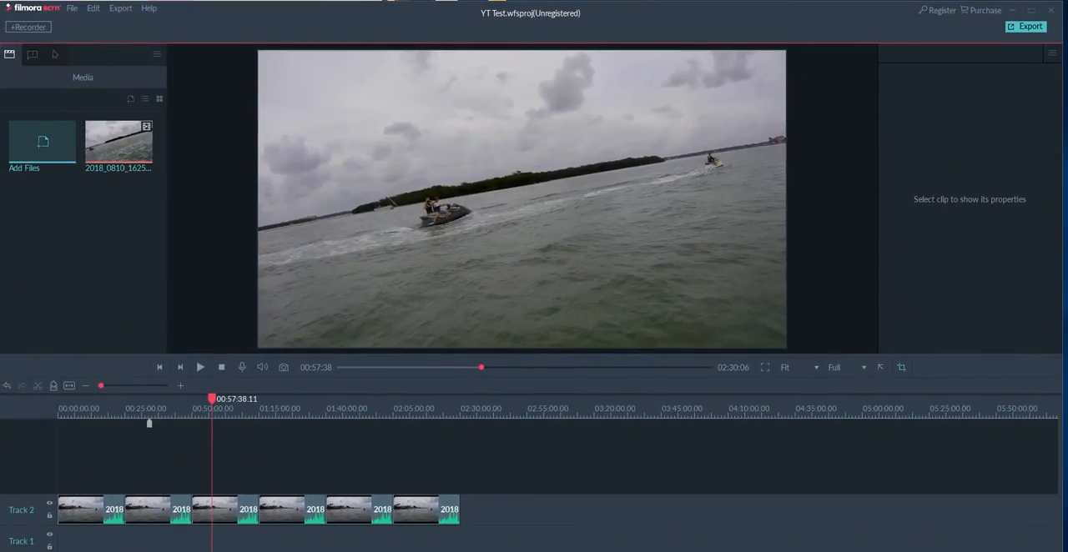
left_click(150, 8)
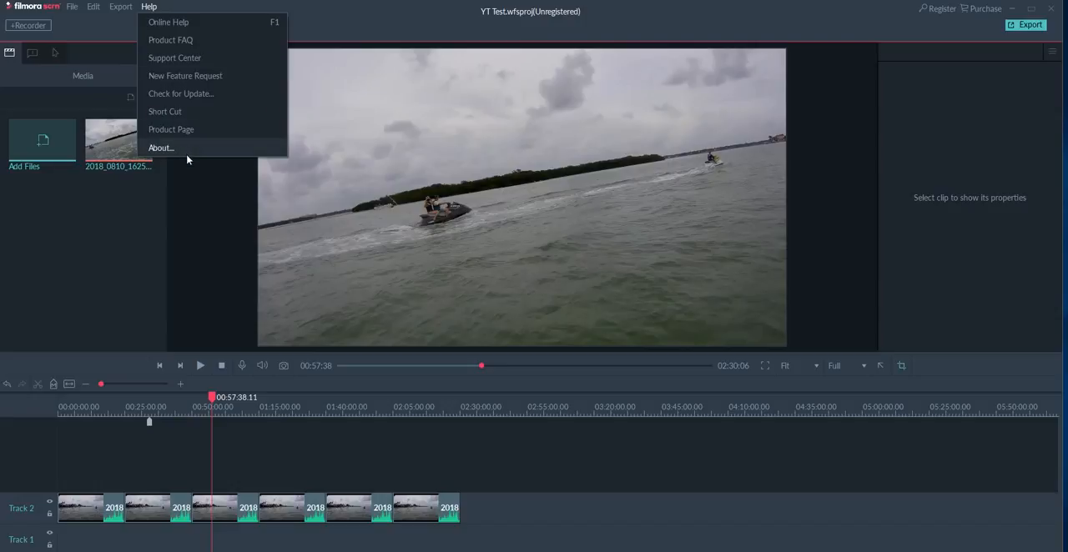
left_click(362, 27)
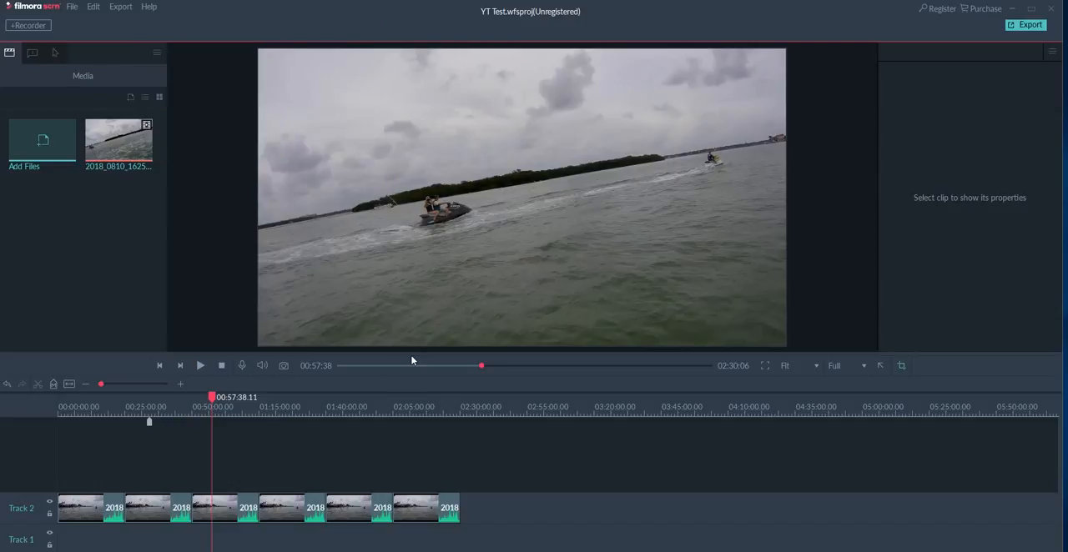
Scrub the preview back to 00:19:14 and forward to 00:57:44.06, and split the third clip on Track 2 there.
left_click_drag(483, 366, 386, 364)
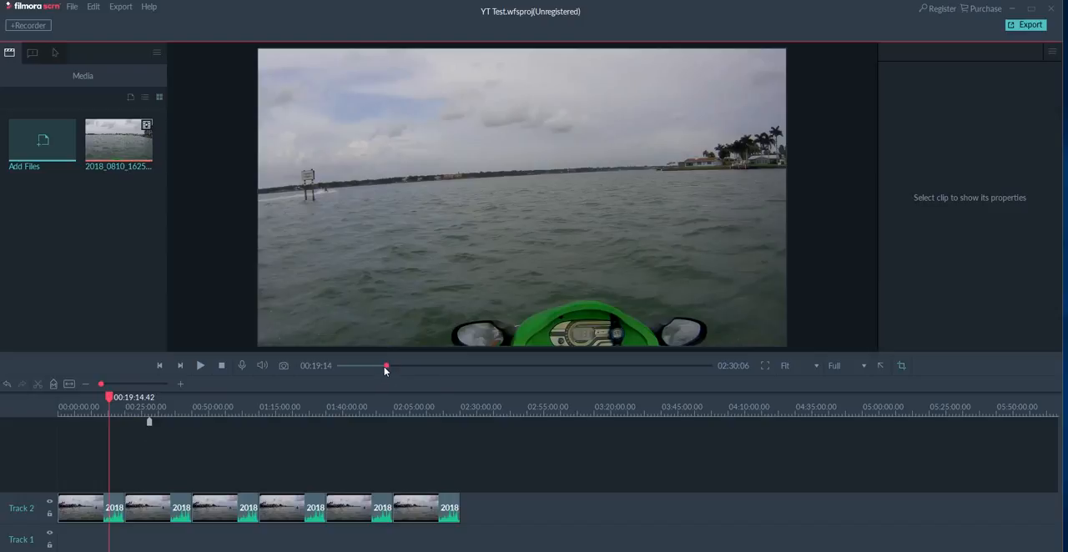
left_click_drag(386, 365, 481, 368)
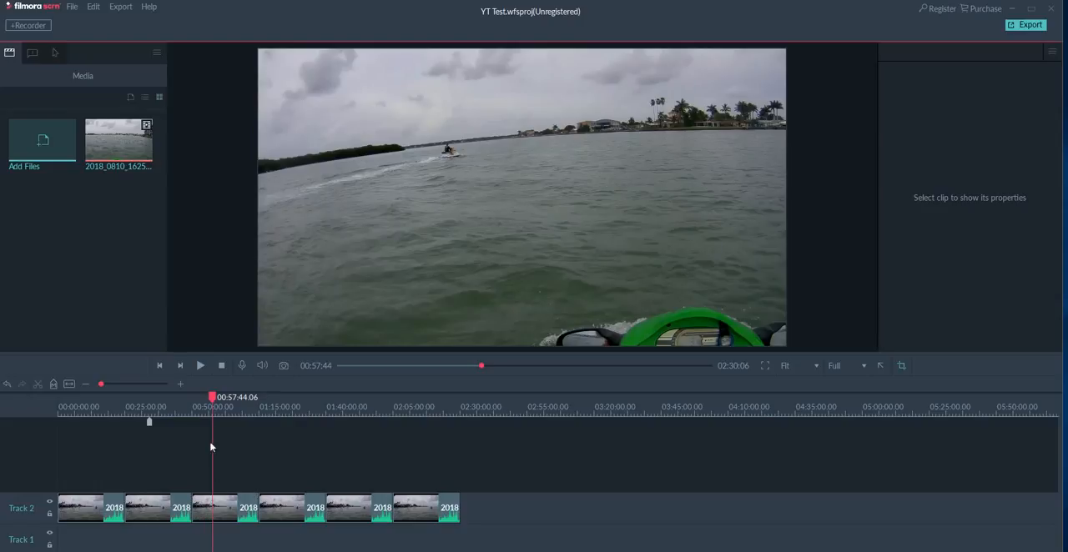
left_click(228, 509)
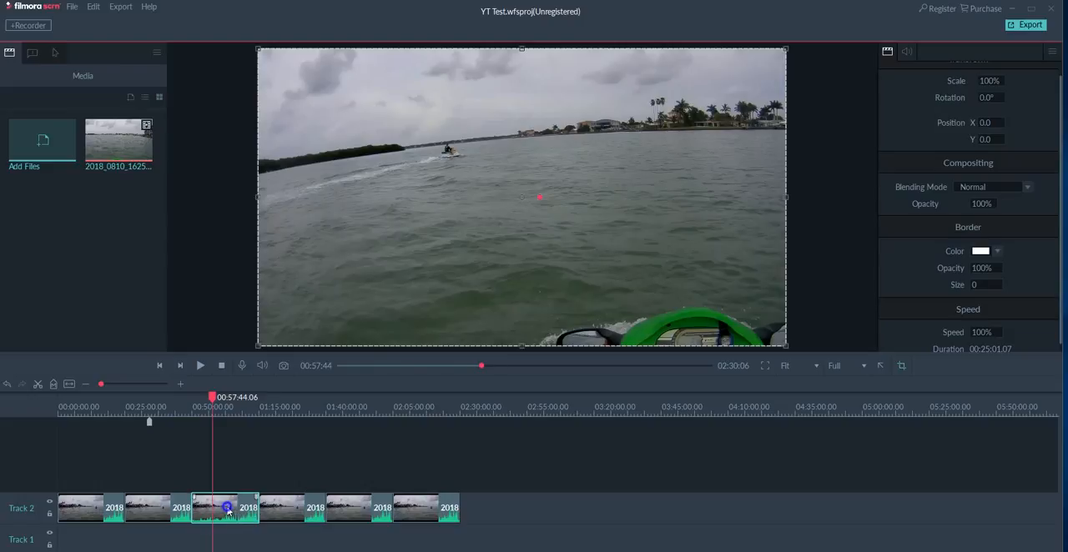
right_click(227, 509)
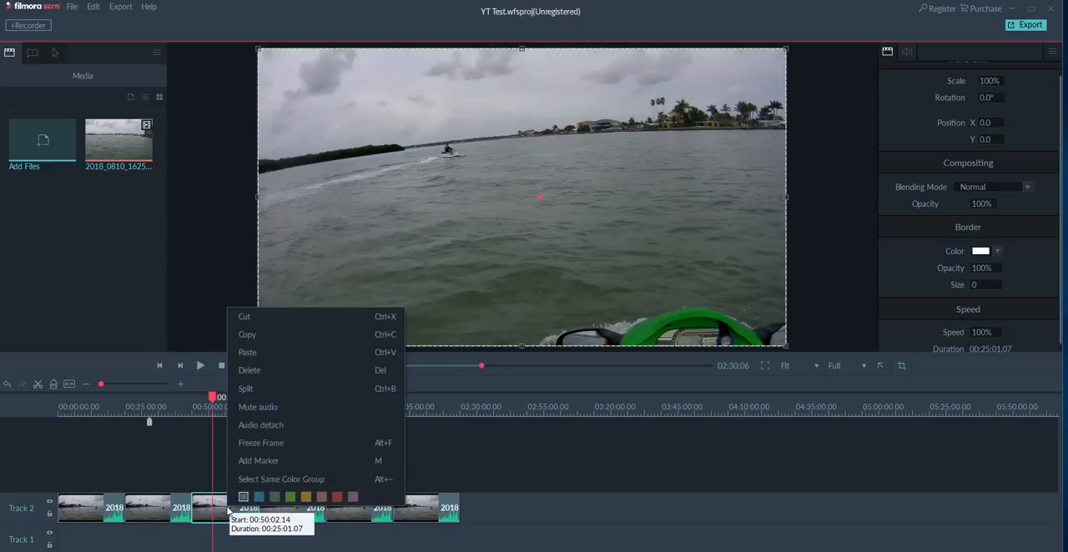
left_click(268, 388)
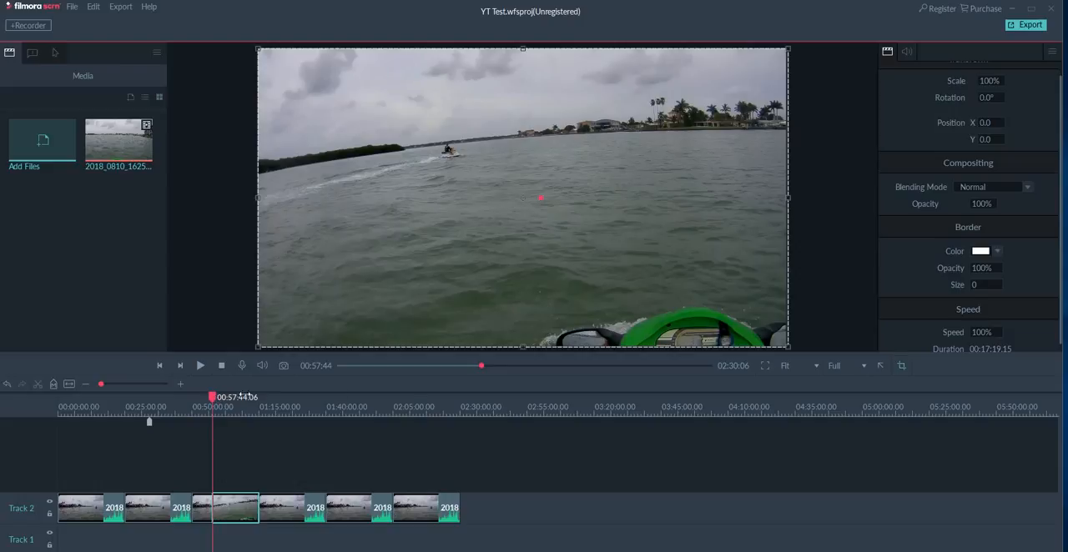
Split the third clip again at 01:01:07.53 and delete the short section between the two cuts.
left_click(487, 366)
mouse_move(488, 367)
left_mouse_down()
mouse_move(503, 368)
mouse_move(492, 367)
left_mouse_up()
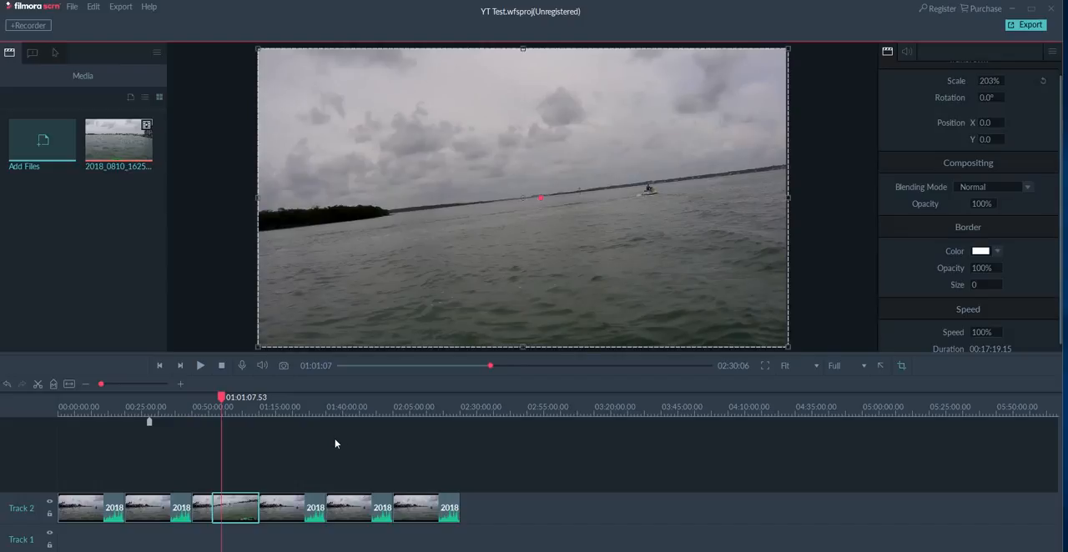
right_click(244, 511)
left_click(281, 389)
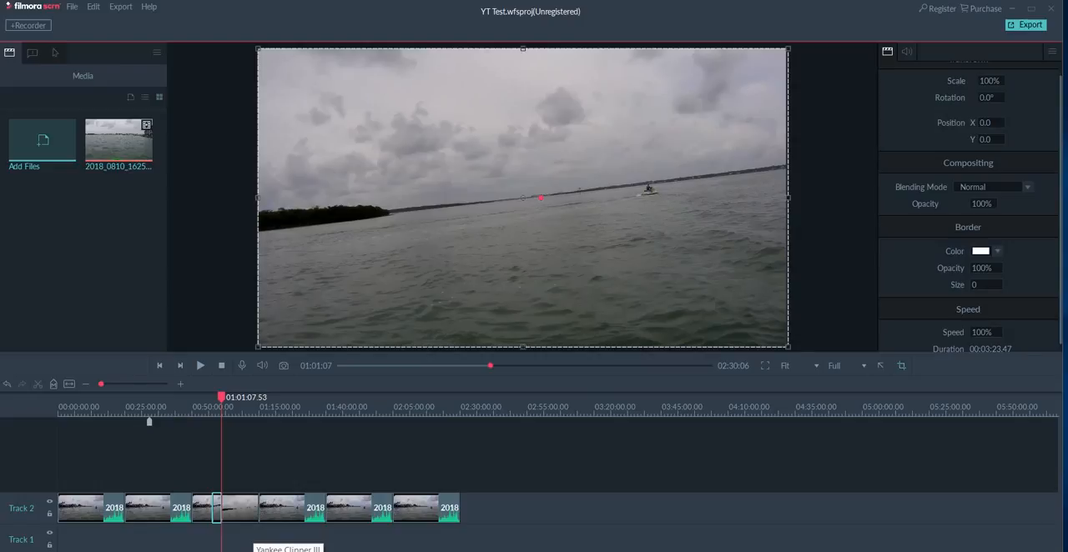
key("Delete")
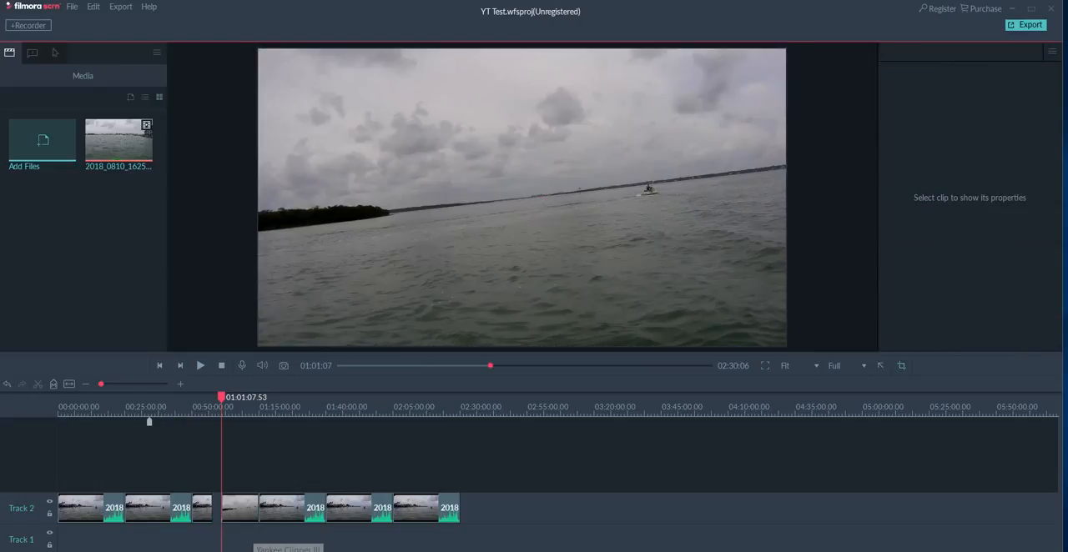
Delete the full-length clip after the split pieces and the first clip on Track 2.
left_click(278, 511)
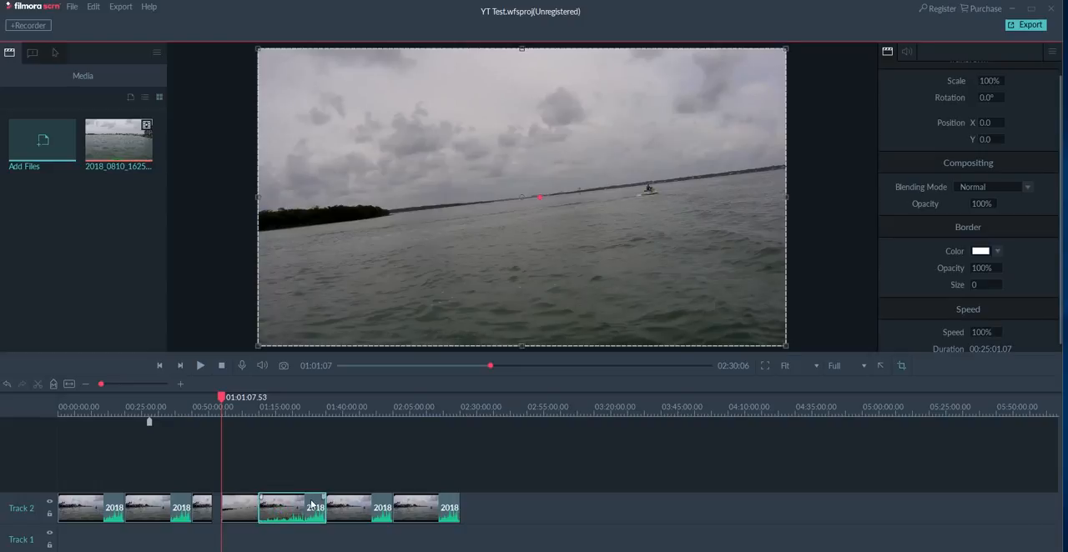
key("Delete")
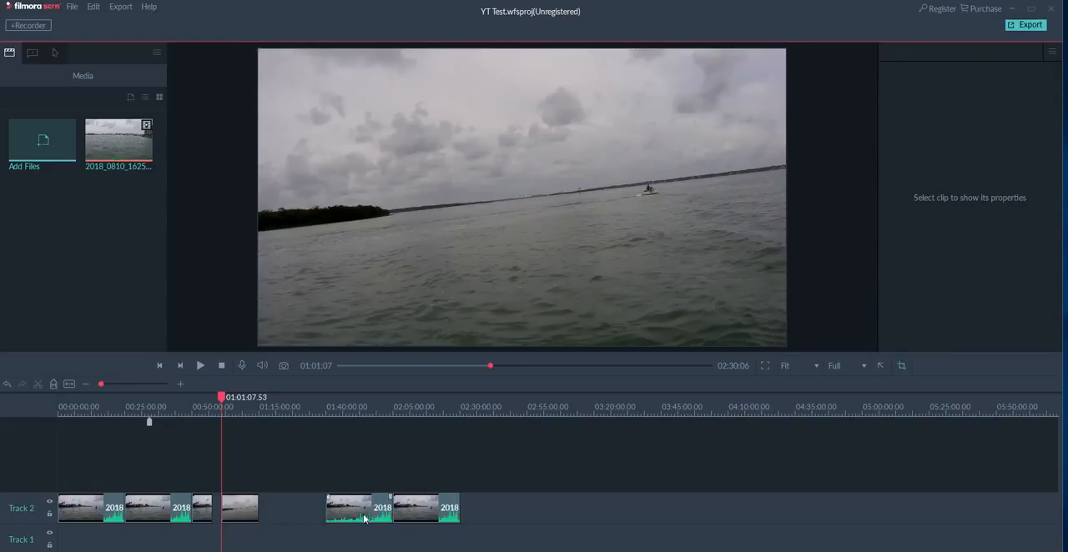
left_click(109, 515)
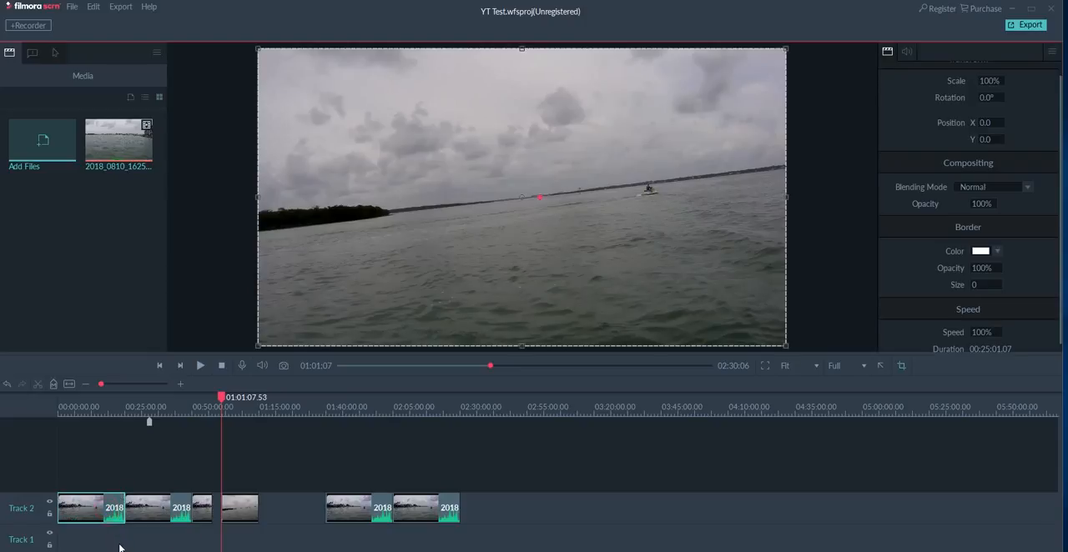
key("Delete")
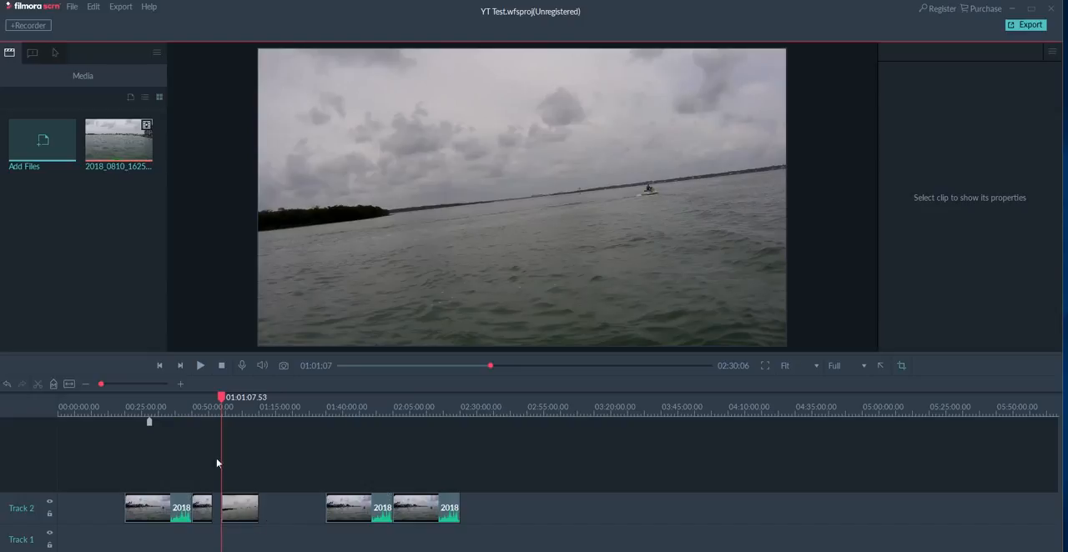
Move the five remaining clips on Track 2 back to the timeline's start, one after another without gaps.
left_click_drag(161, 515, 91, 517)
left_click_drag(194, 514, 136, 517)
left_click_drag(232, 514, 158, 515)
left_click_drag(327, 515, 200, 513)
left_click_drag(396, 527, 275, 521)
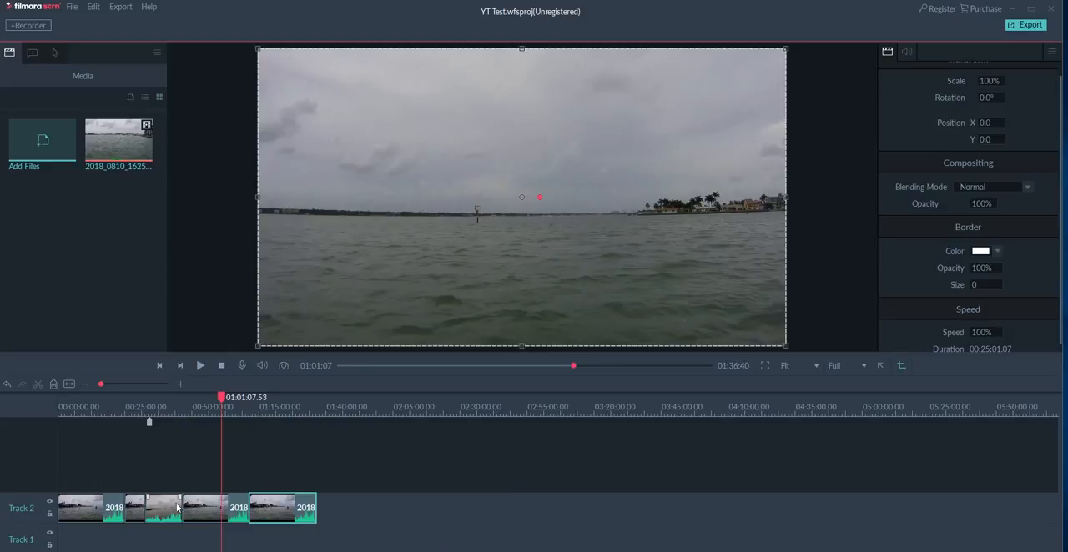
Select the last four clips on Track 2 together and move them along the track to start at about 02:00:00.
left_click(340, 513)
left_click_drag(302, 519, 135, 518)
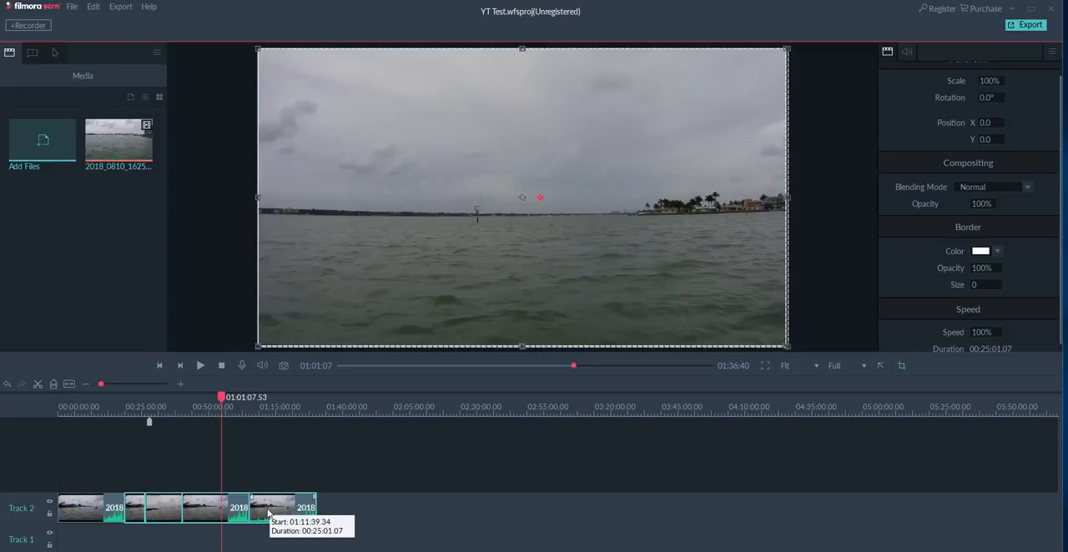
left_click_drag(268, 513, 535, 511)
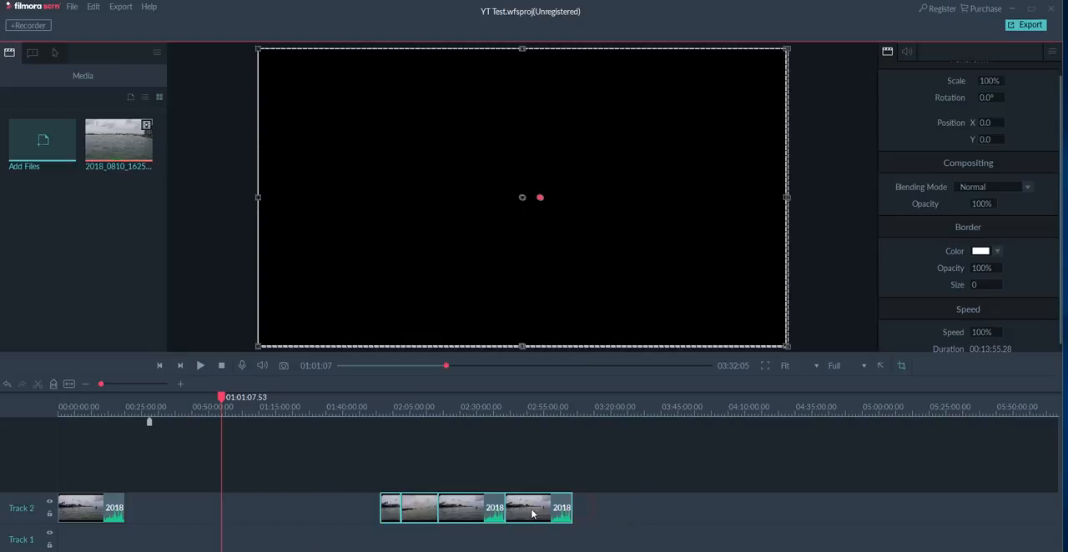
Select only the two short split pieces and move them together to start at about 01:27:00 on Track 2.
left_click(338, 512)
left_click(414, 509)
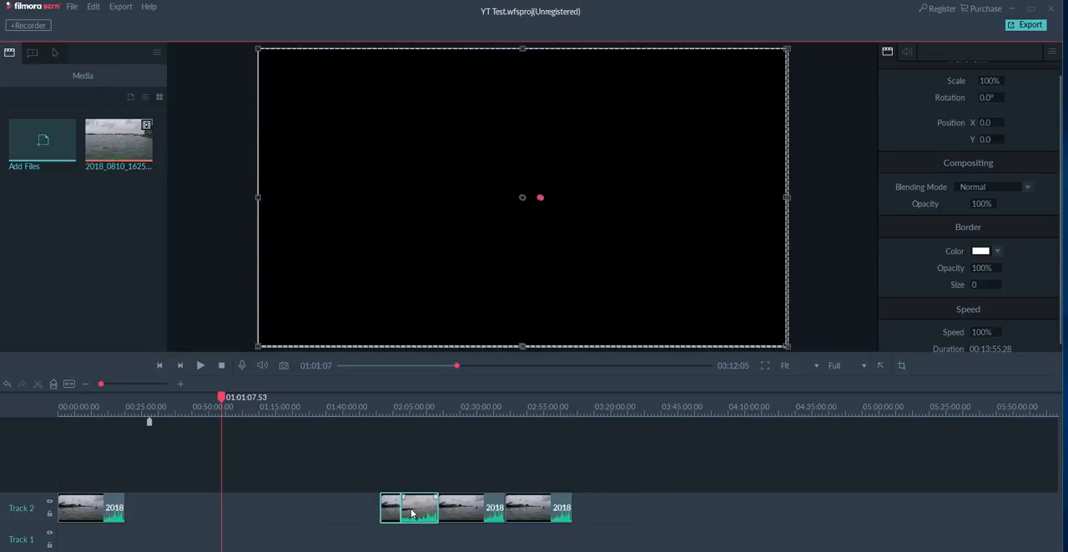
left_click_drag(412, 512, 322, 511)
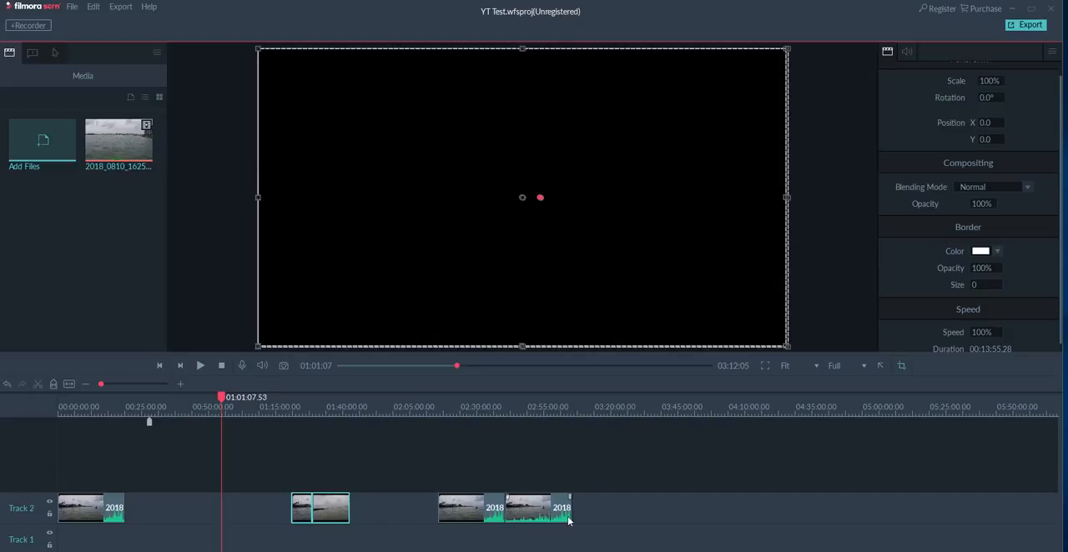
left_click_drag(613, 538, 50, 469)
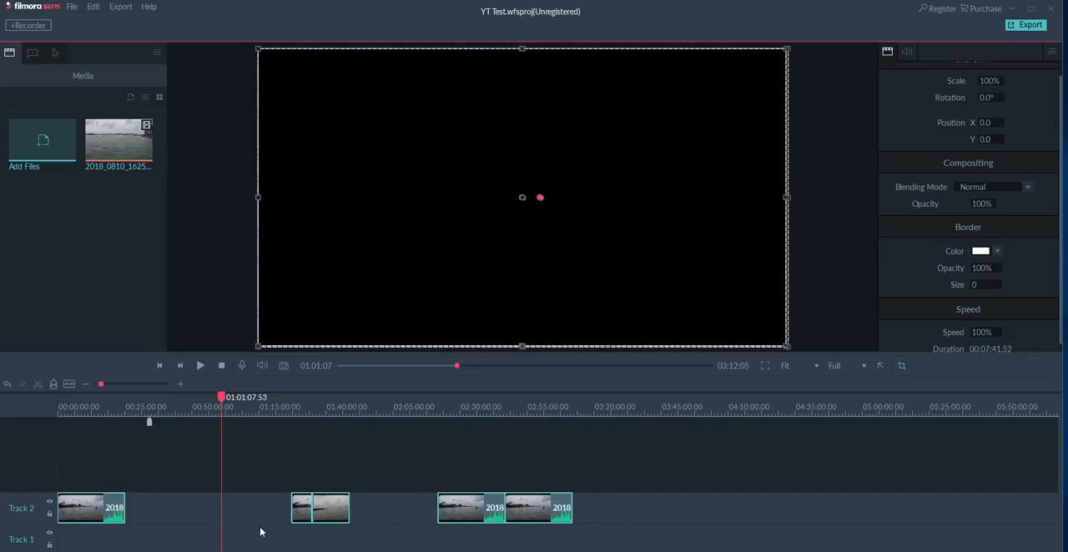
right_click(322, 514)
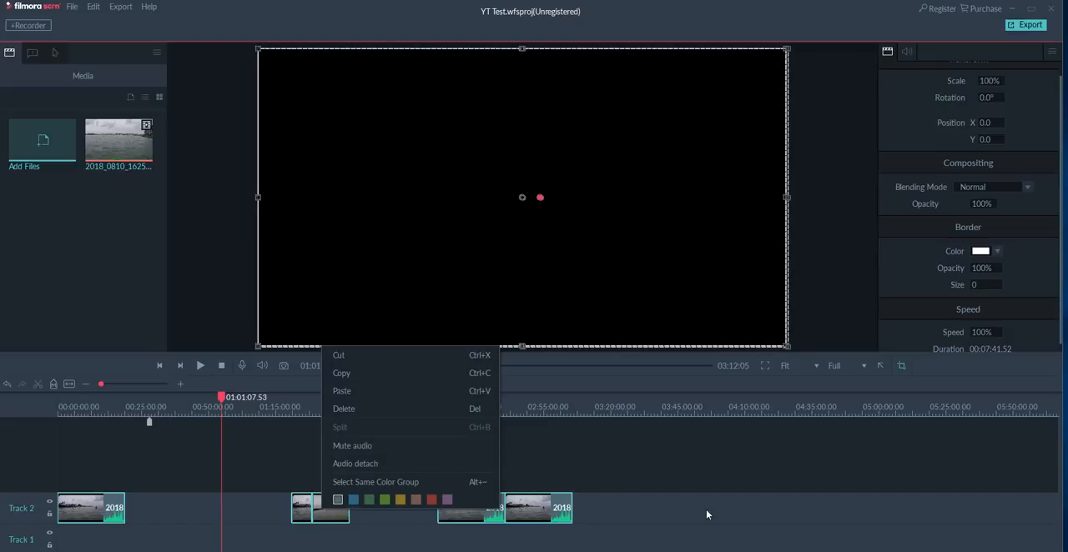
left_click(659, 505)
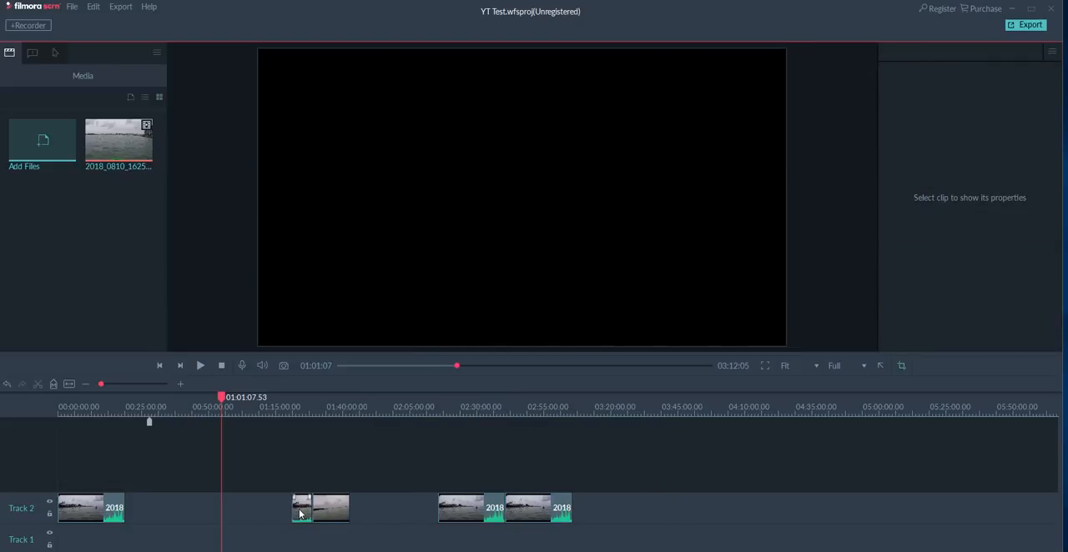
Close the gaps on Track 2: move the two short pieces behind the first clip, and the last two clips together behind them.
left_click_drag(301, 513, 138, 509)
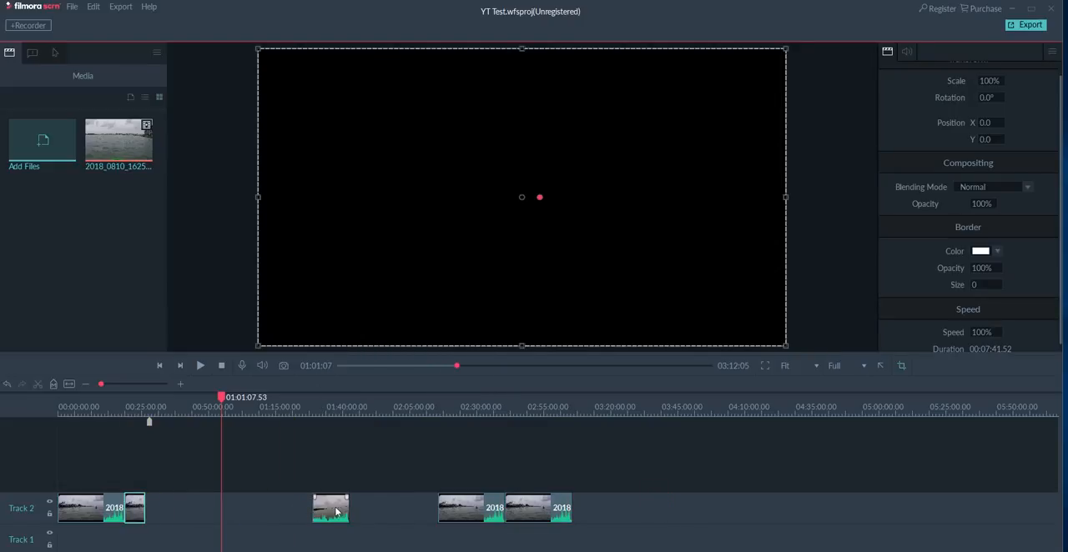
left_click_drag(336, 513, 162, 511)
left_click(475, 512)
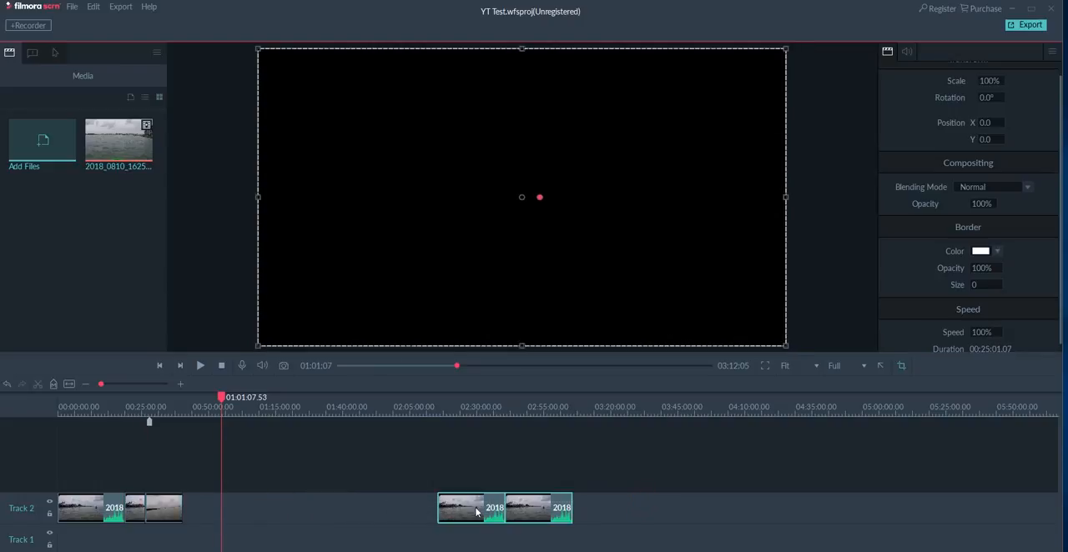
left_click_drag(476, 512, 222, 509)
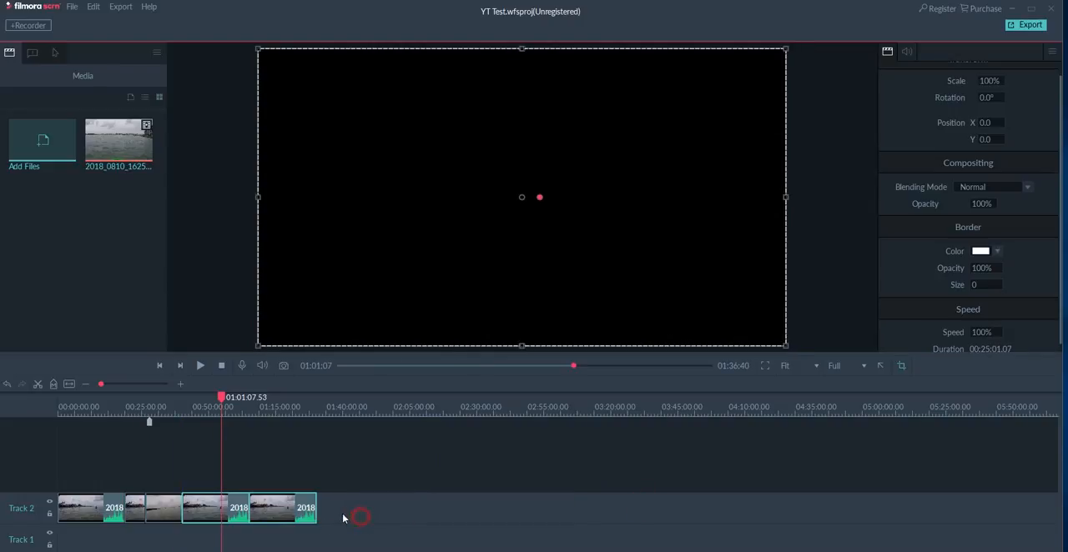
left_click(360, 518)
left_click_drag(346, 508, 69, 507)
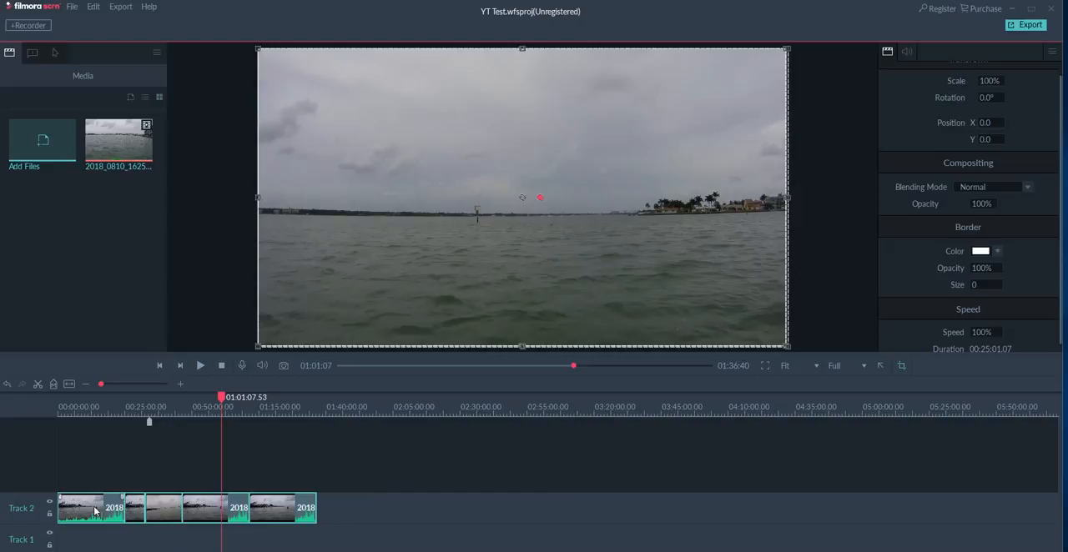
right_click(177, 512)
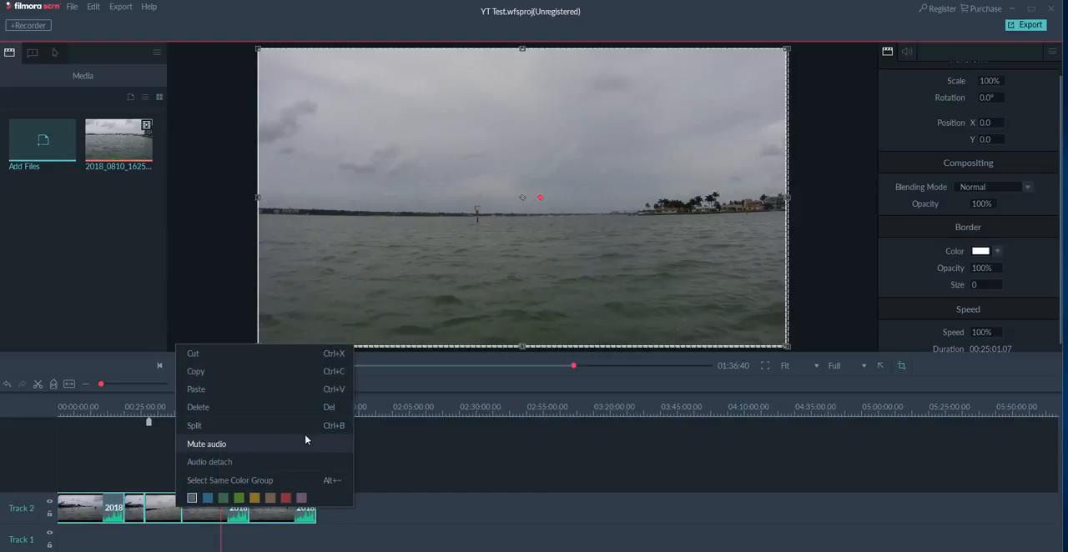
left_click(458, 502)
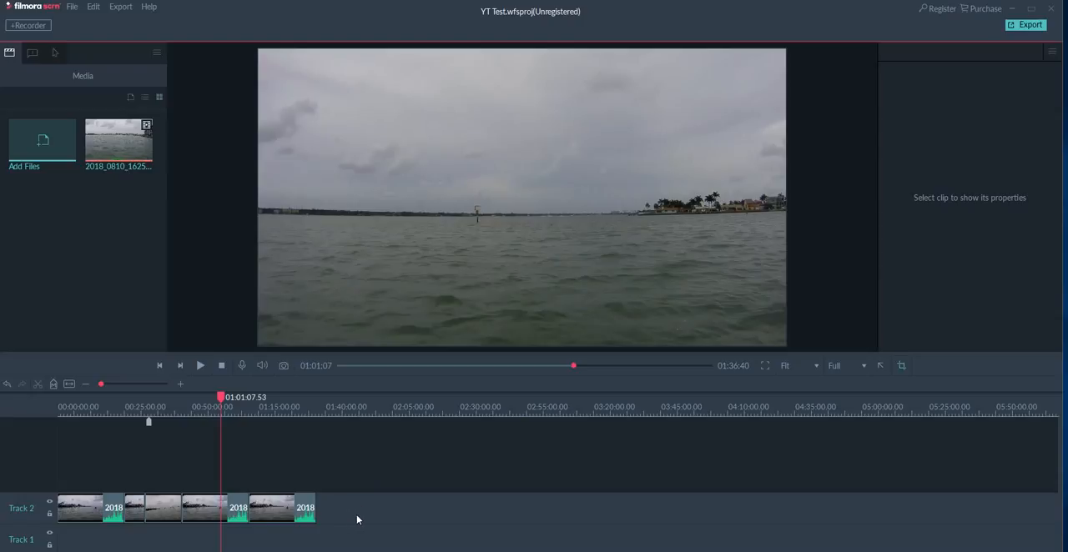
Select all five clips on Track 2 and detach their audio.
left_click_drag(359, 515, 77, 519)
left_click(275, 517)
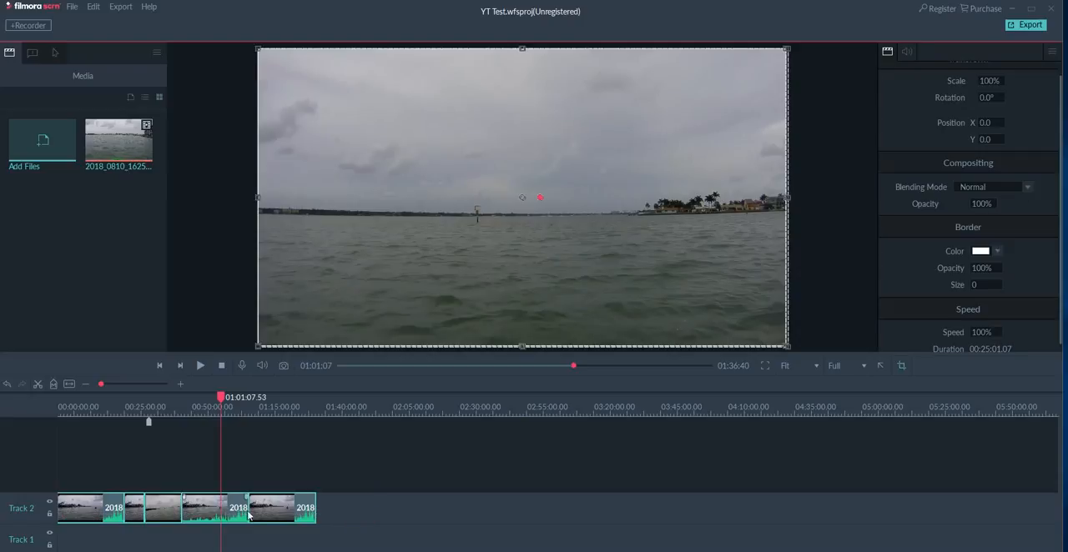
right_click(275, 518)
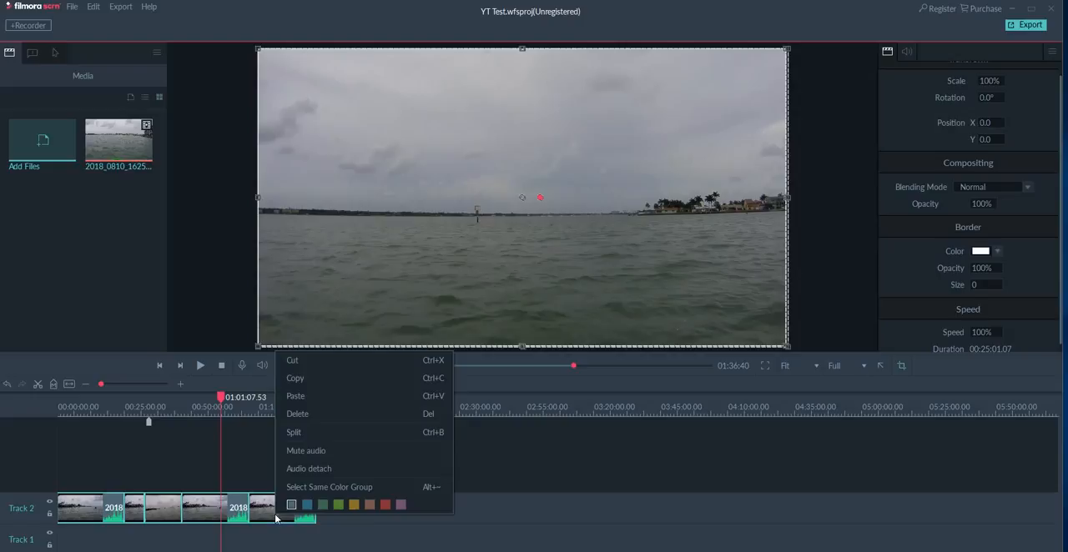
left_click(308, 470)
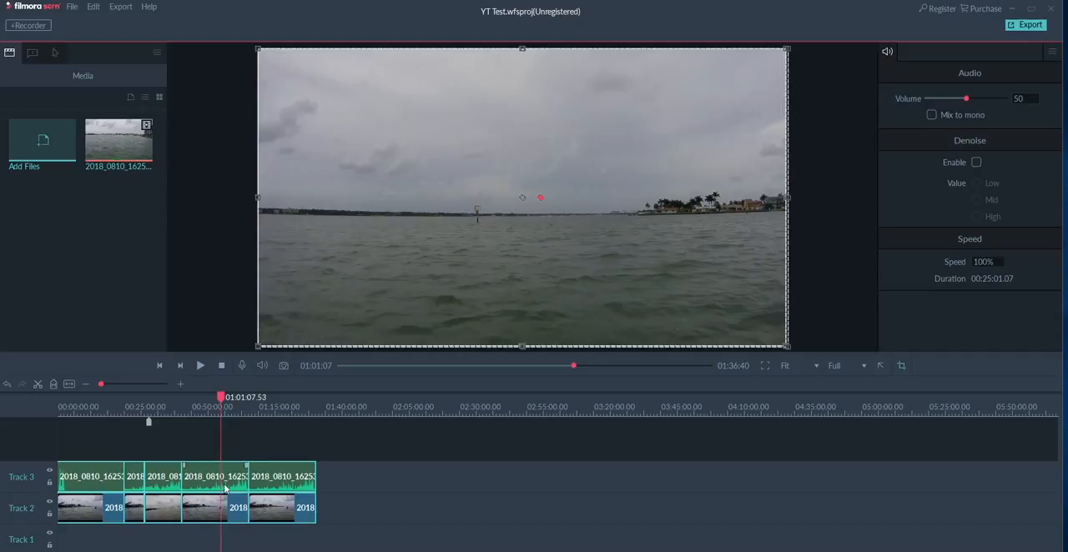
Move the last three audio clips on Track 3 individually to start at about 00:34:00, 00:52:00 and 01:24:30, leaving gaps between them.
right_click(102, 482)
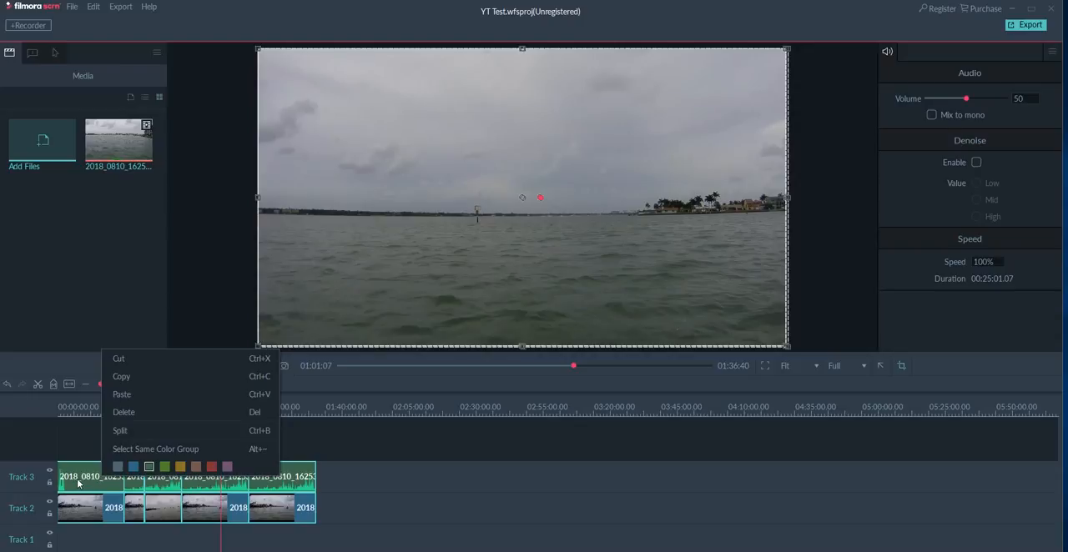
left_click(79, 484)
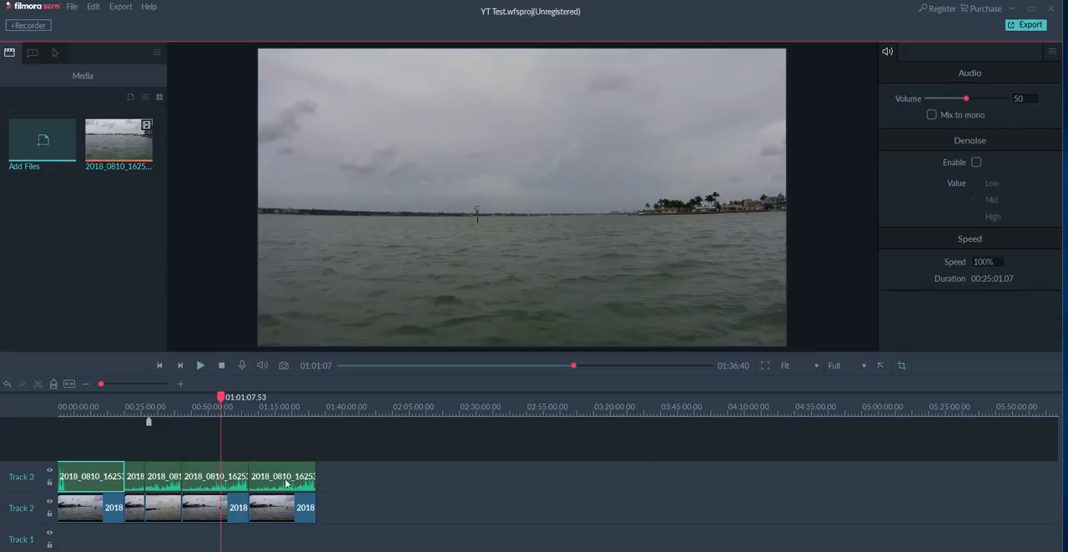
left_click(139, 490)
left_click(153, 484)
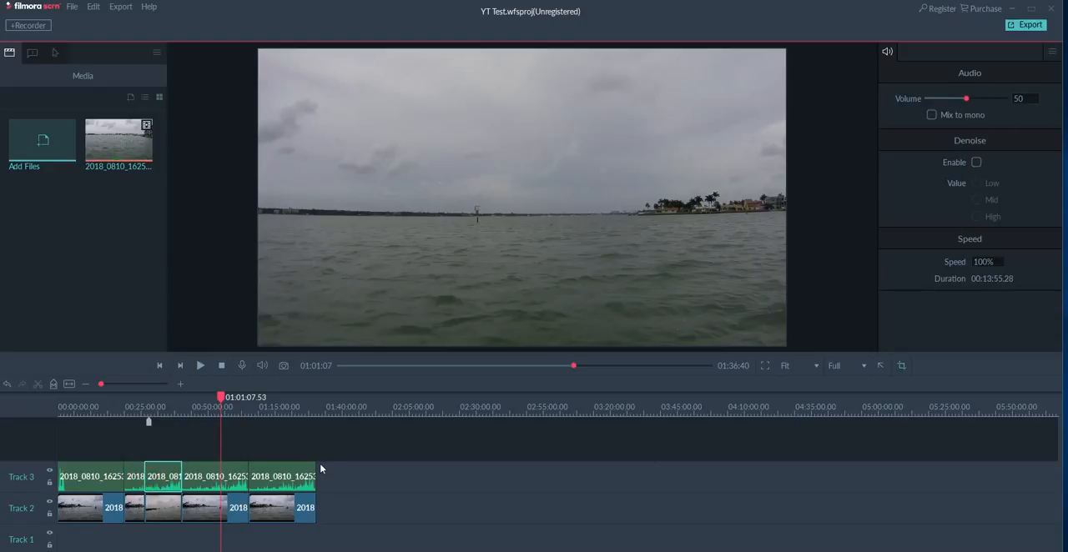
left_click_drag(173, 484, 243, 516)
left_click_drag(272, 479, 334, 484)
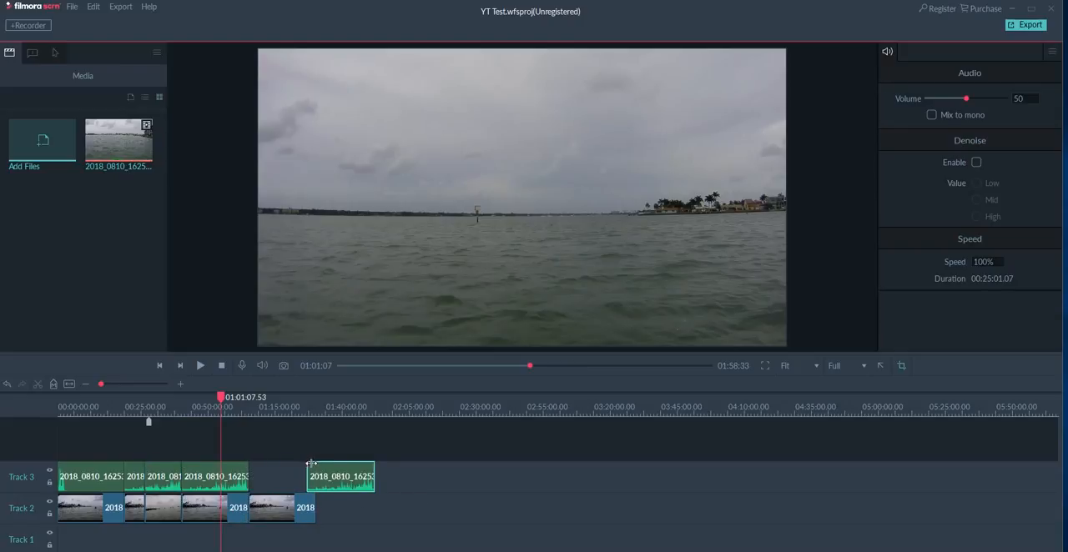
left_click_drag(330, 484, 287, 484)
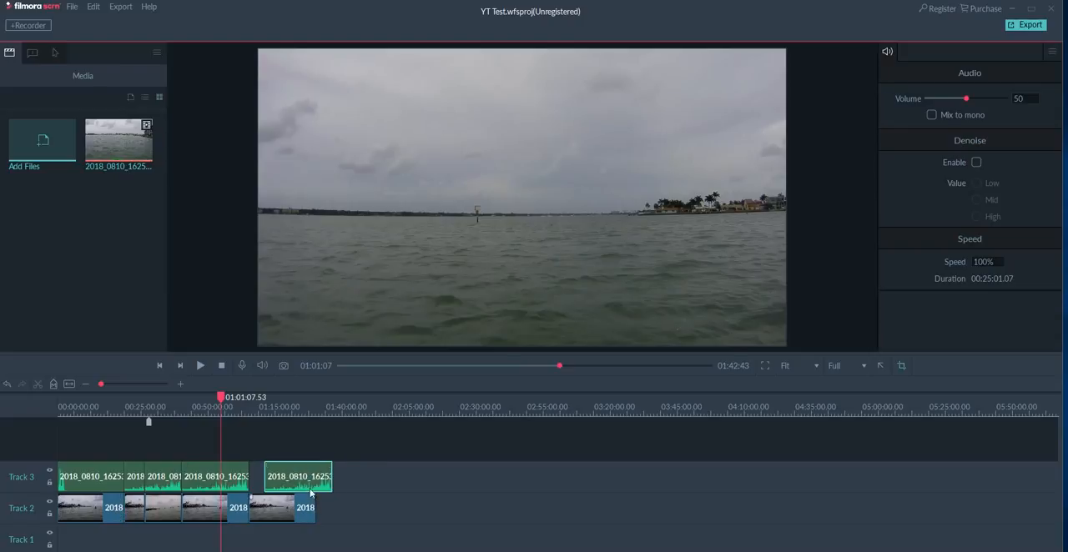
left_click_drag(288, 482, 256, 489)
left_click(172, 483)
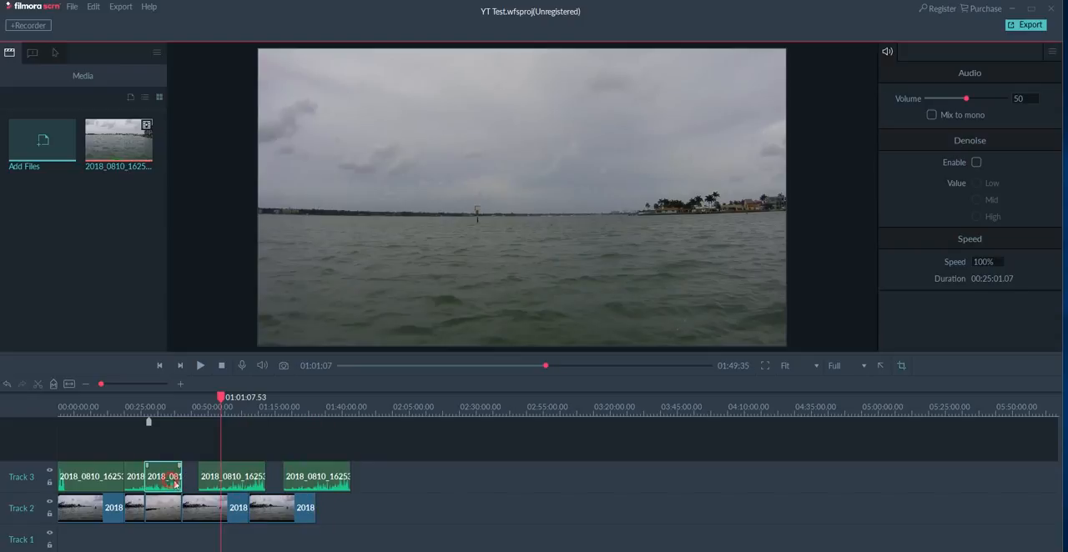
left_click_drag(174, 484, 180, 487)
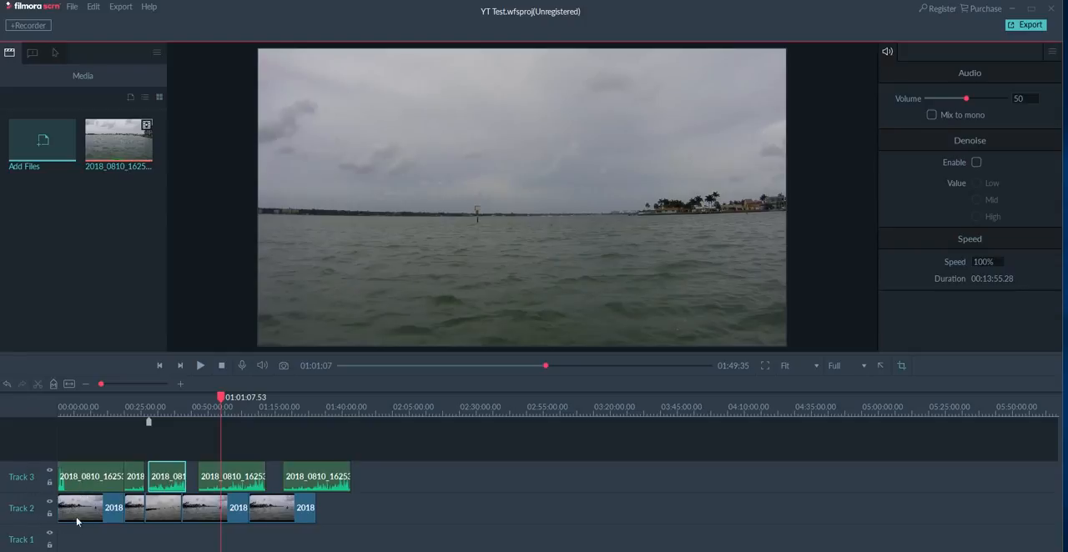
Copy the last audio clip on Track 3 and paste five copies at the playhead, stacked on Tracks 4 to 8.
left_click(302, 484)
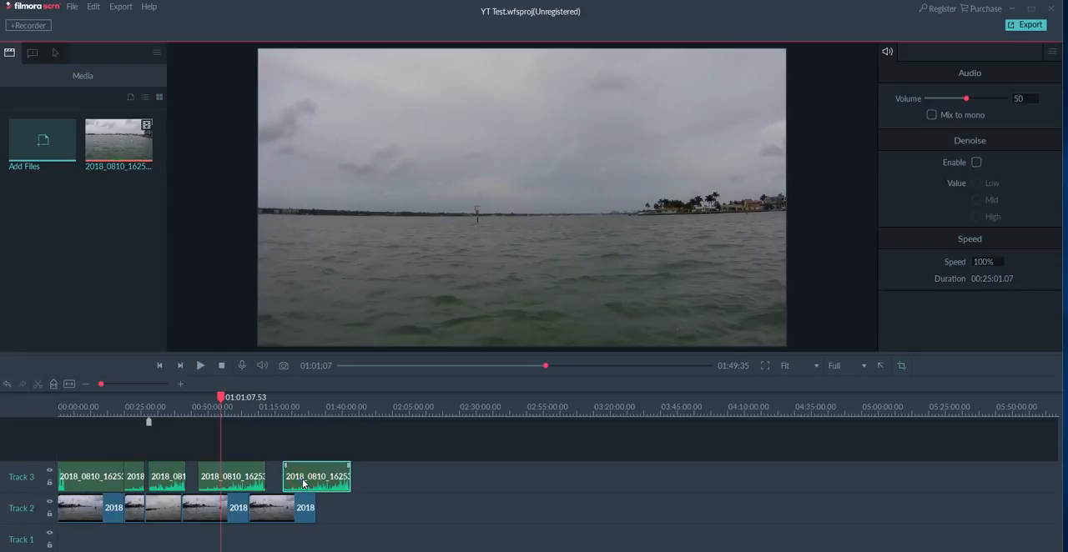
key("ctrl+v")
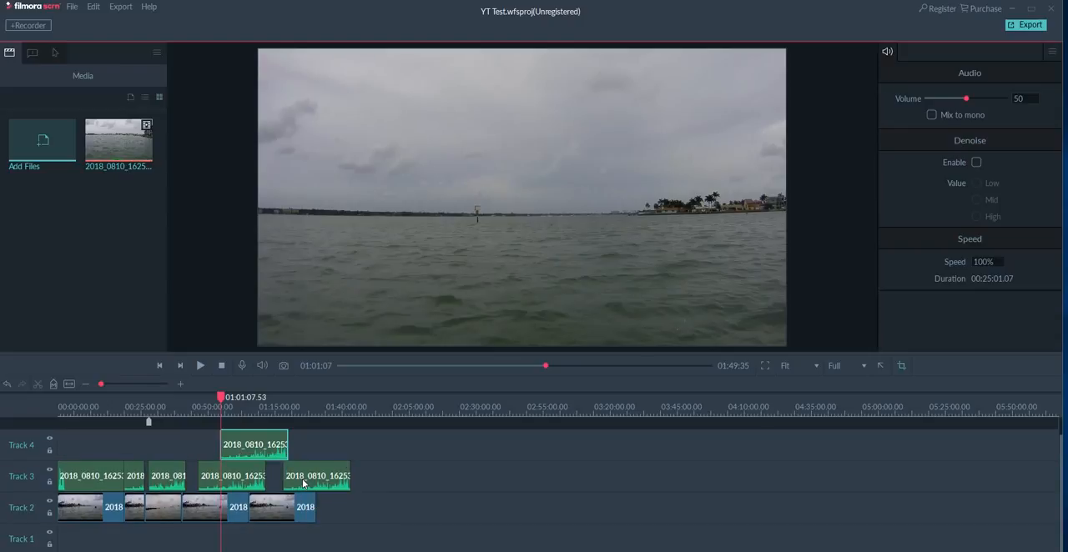
key("ctrl+v")
key("ctrl+v")
key("ctrl+v")
key("ctrl+v")
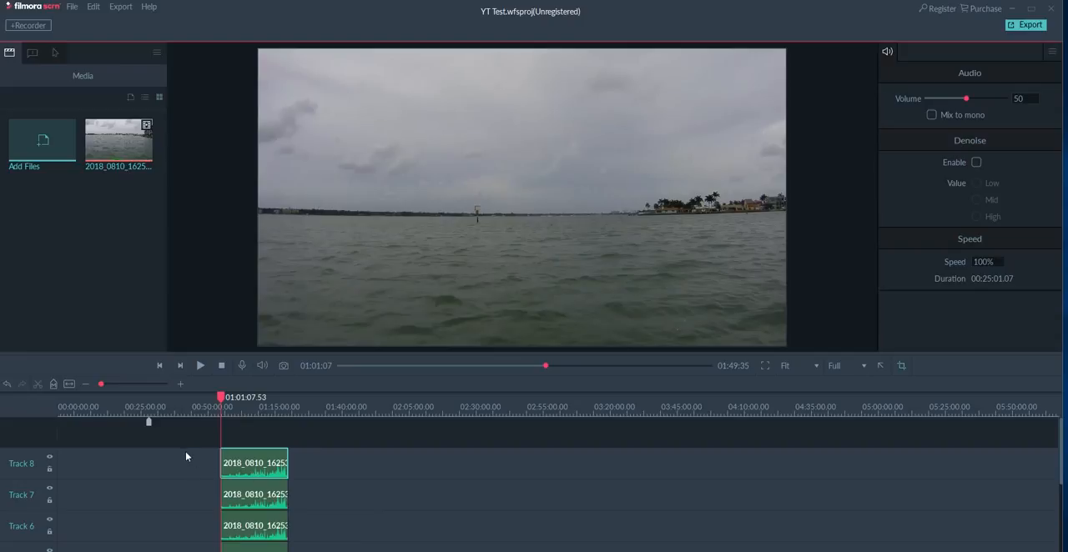
Delete the pasted audio copies on Tracks 6 to 8, and the remaining two on Tracks 4 and 5.
left_click_drag(198, 461, 322, 537)
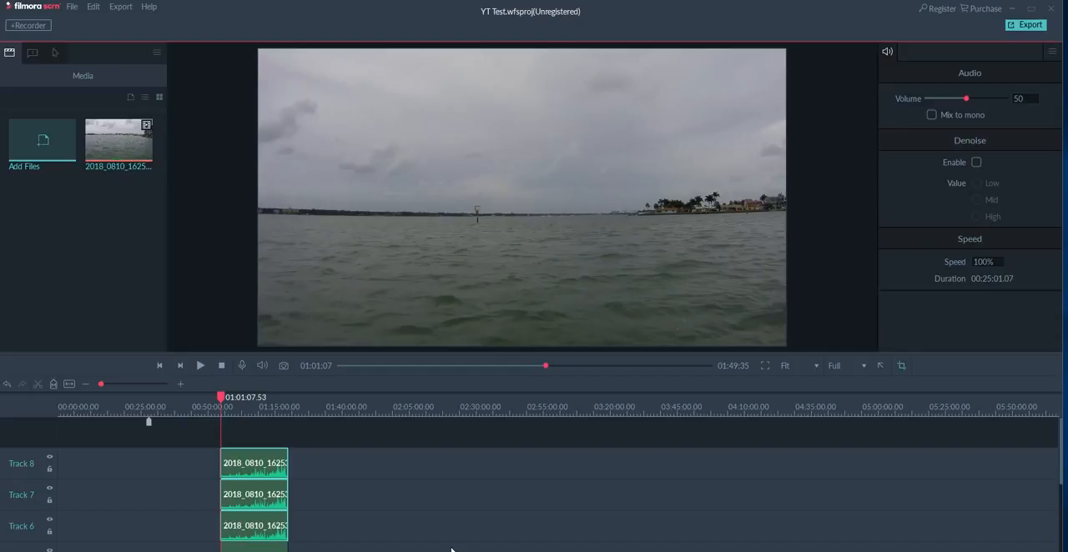
key("Delete")
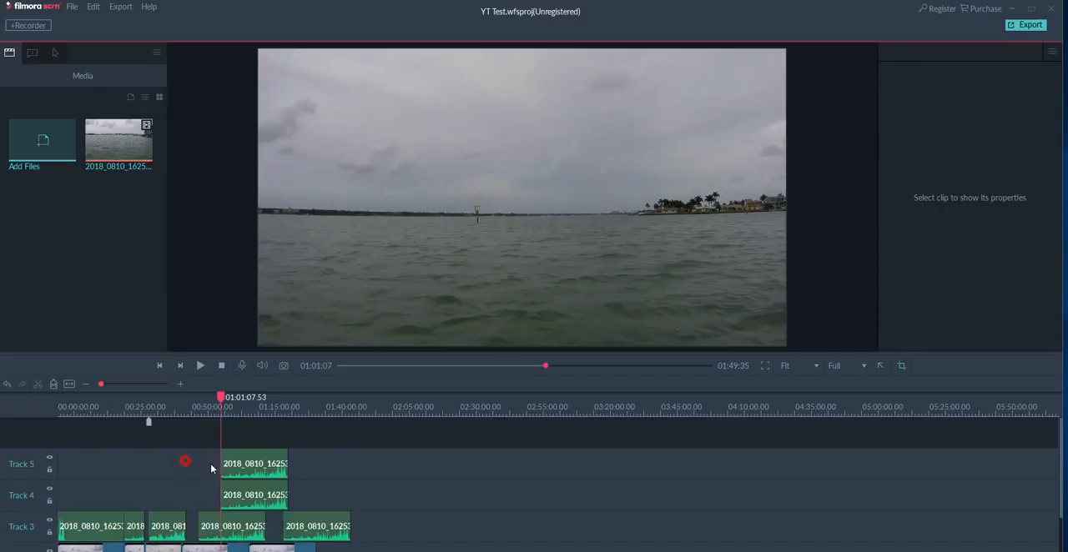
left_click_drag(212, 466, 322, 495)
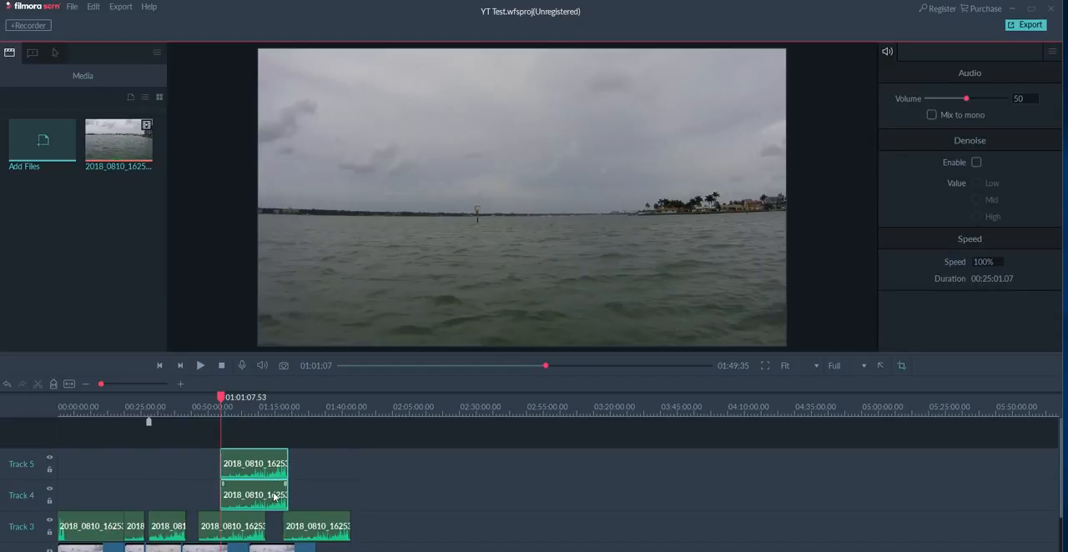
key("Delete")
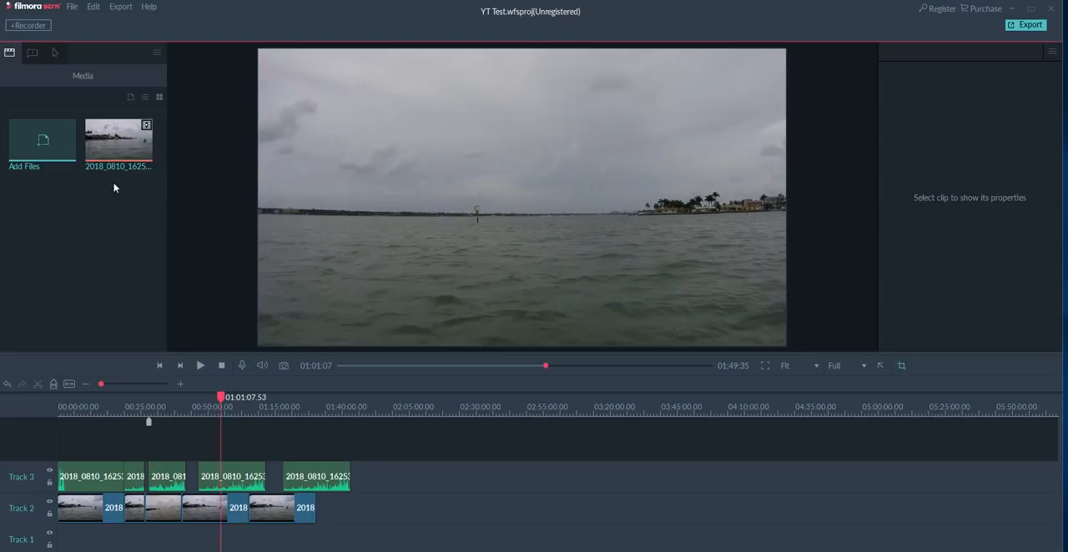
Browse the Favorite and Captions categories of the annotation library.
left_click(34, 55)
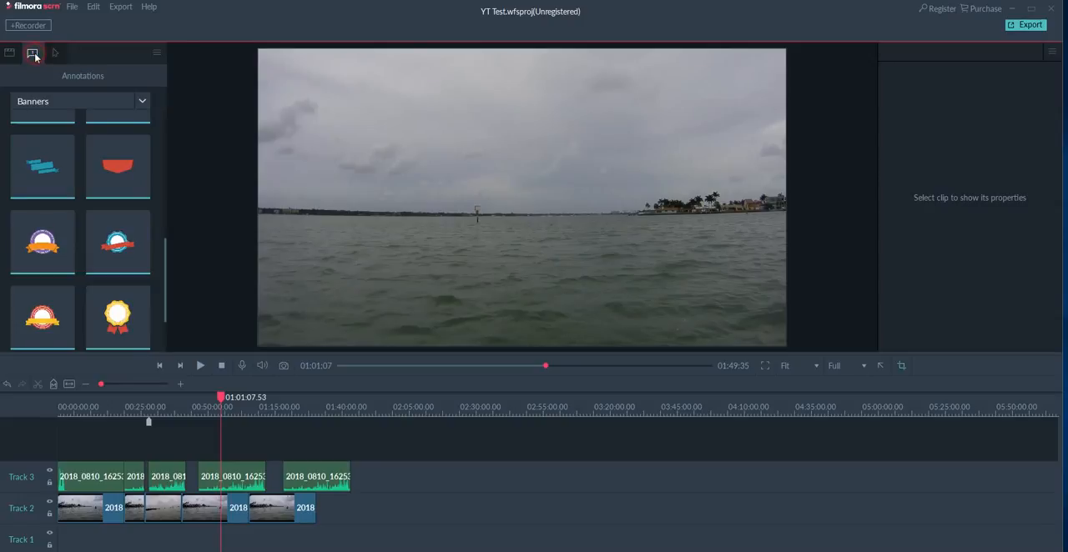
left_click(143, 104)
left_click(35, 116)
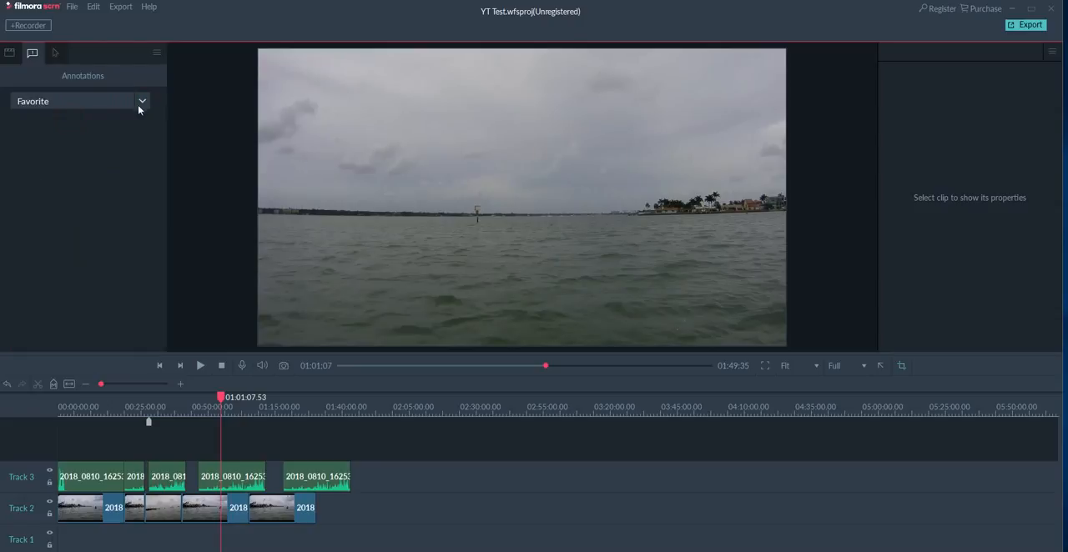
left_click(141, 103)
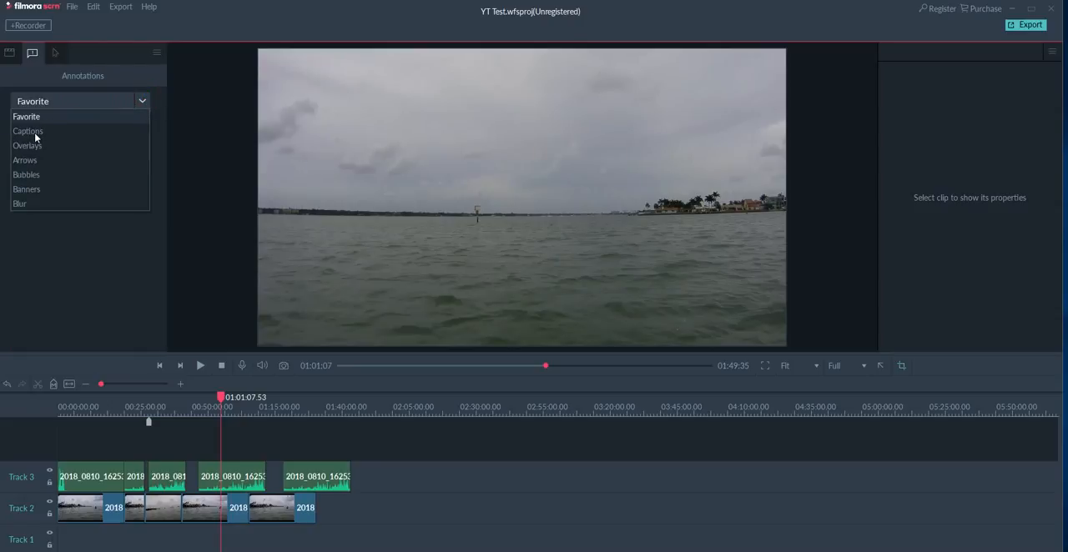
left_click(35, 133)
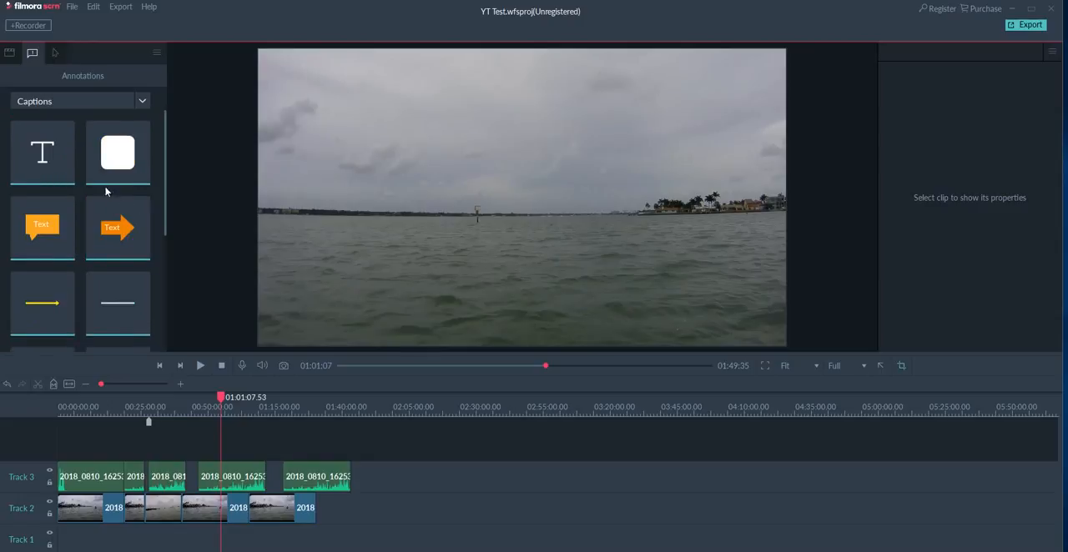
scroll(114, 222, "down", 5)
scroll(109, 225, "up", 5)
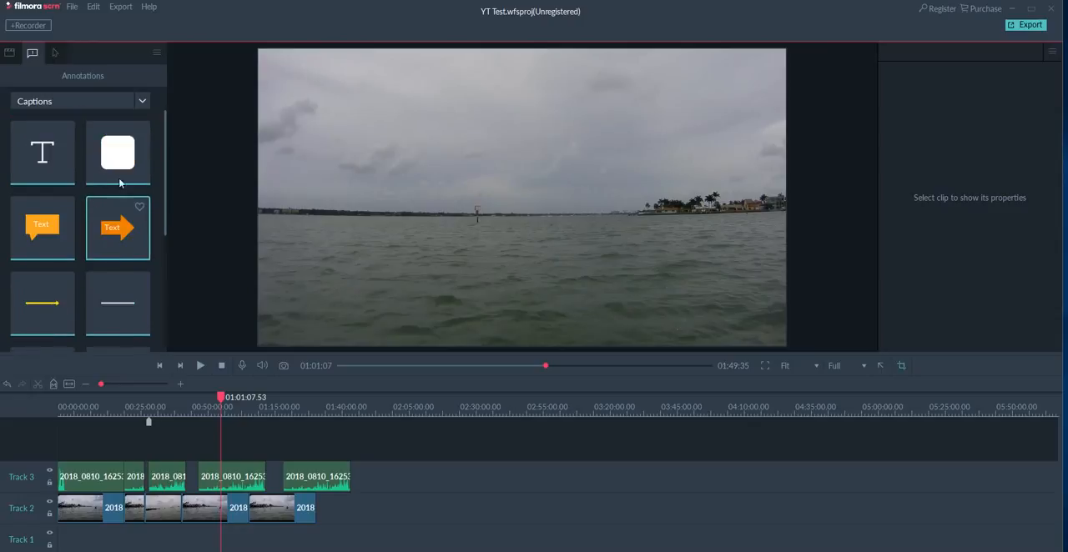
Add the red curved left-pointing arrow from the Arrows annotations to the centre of the video at the playhead.
left_click(141, 102)
left_click(59, 160)
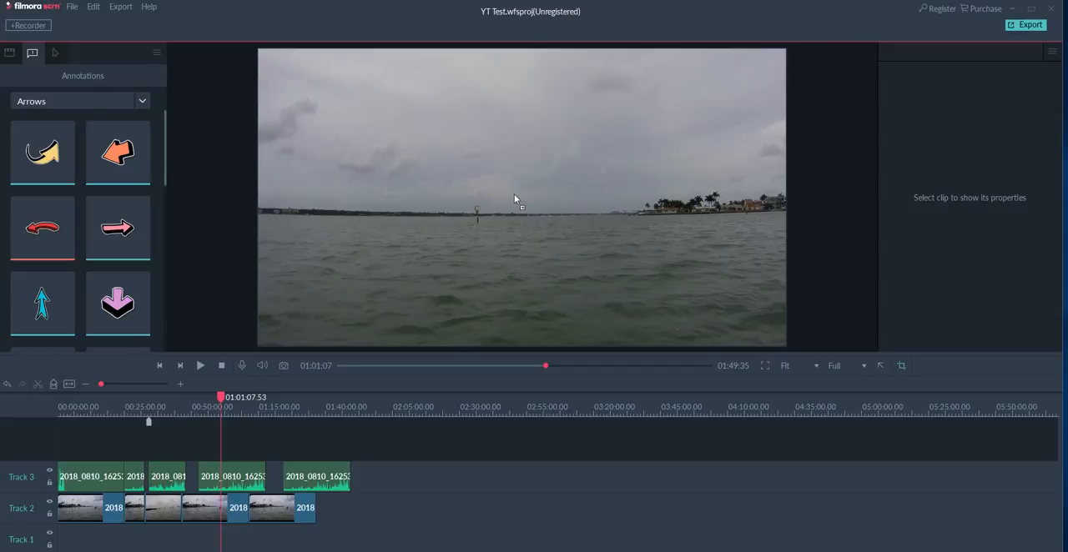
left_click_drag(514, 200, 548, 267)
left_click(673, 210)
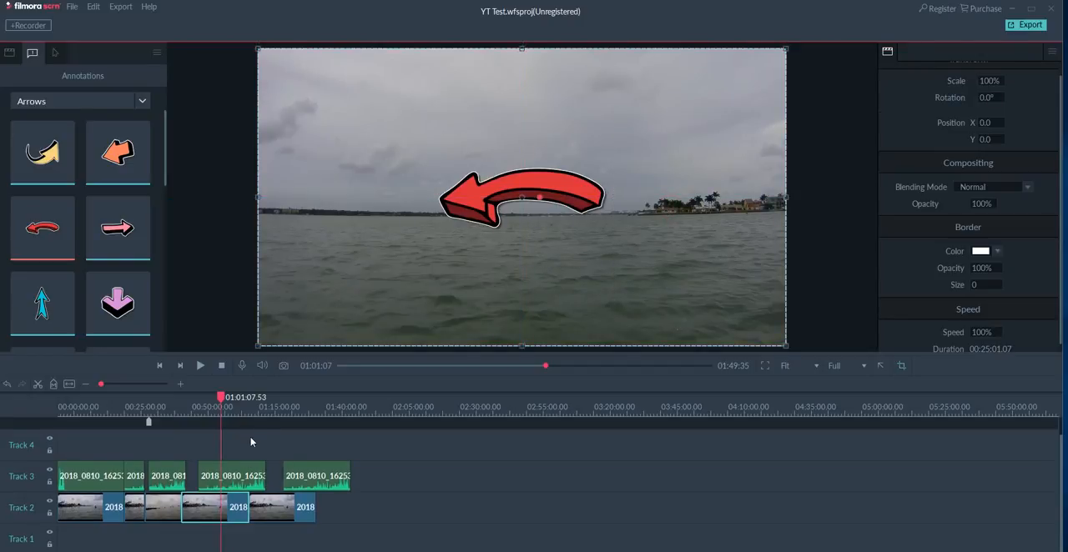
Extend the red arrow clip on Track 4 to end at about 01:01:20, and add a fade-in and a long fade-out to it.
scroll(251, 442, "up", 1)
scroll(280, 498, "down", 1)
scroll(279, 499, "up", 1)
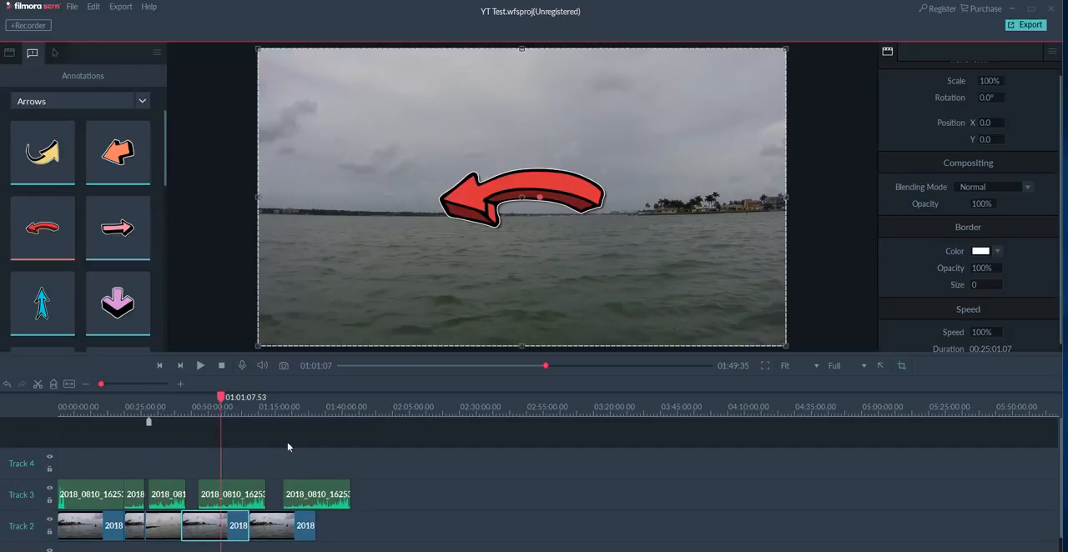
left_click_drag(318, 404, 522, 424)
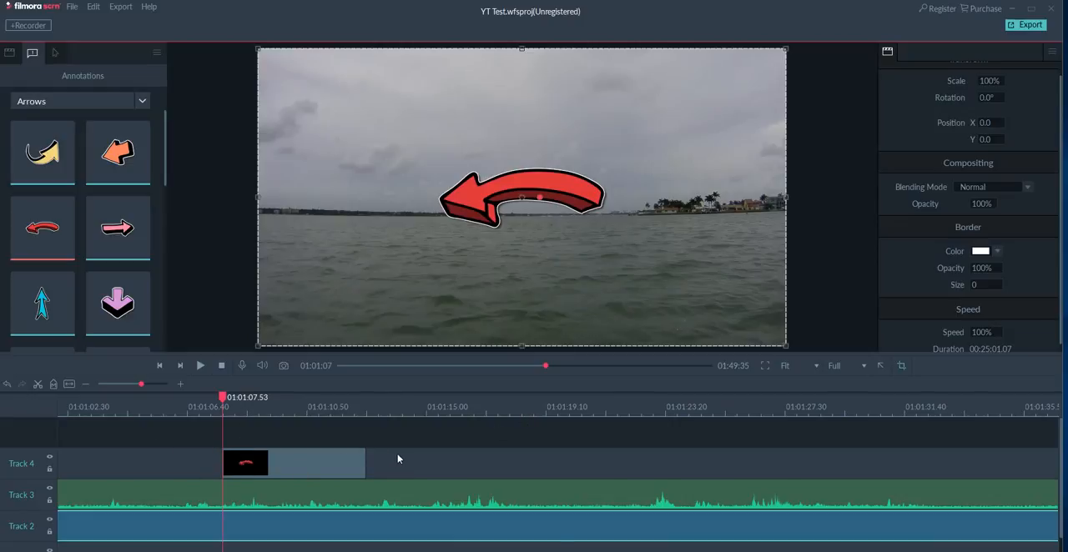
right_click(344, 466)
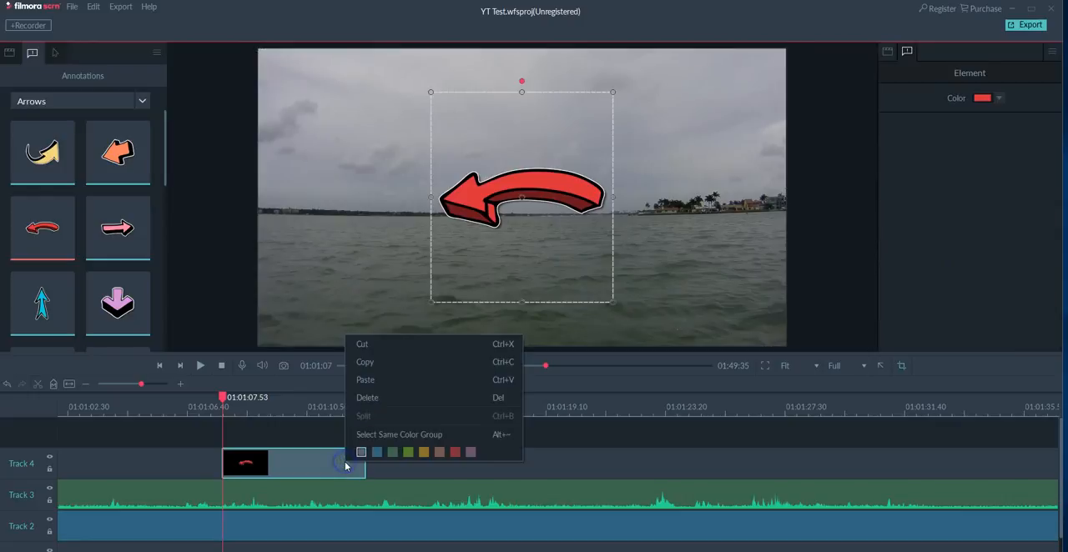
left_click(309, 467)
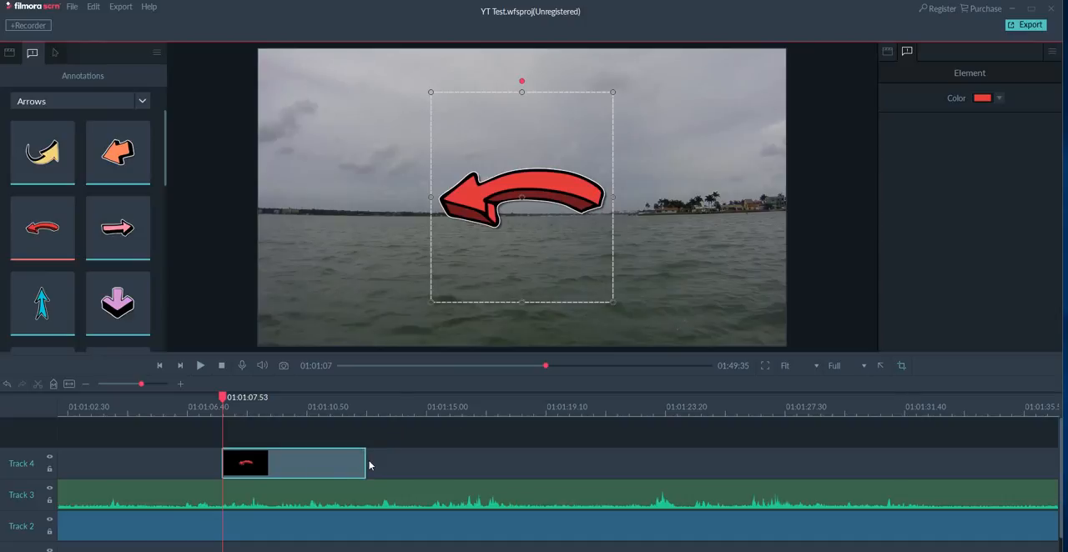
left_click_drag(366, 463, 592, 463)
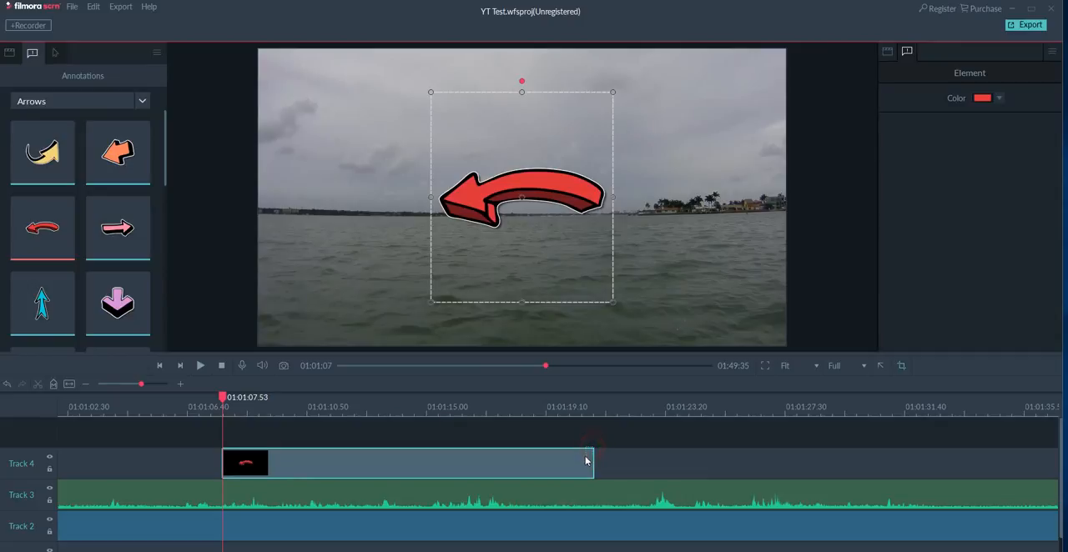
left_click_drag(591, 456, 297, 456)
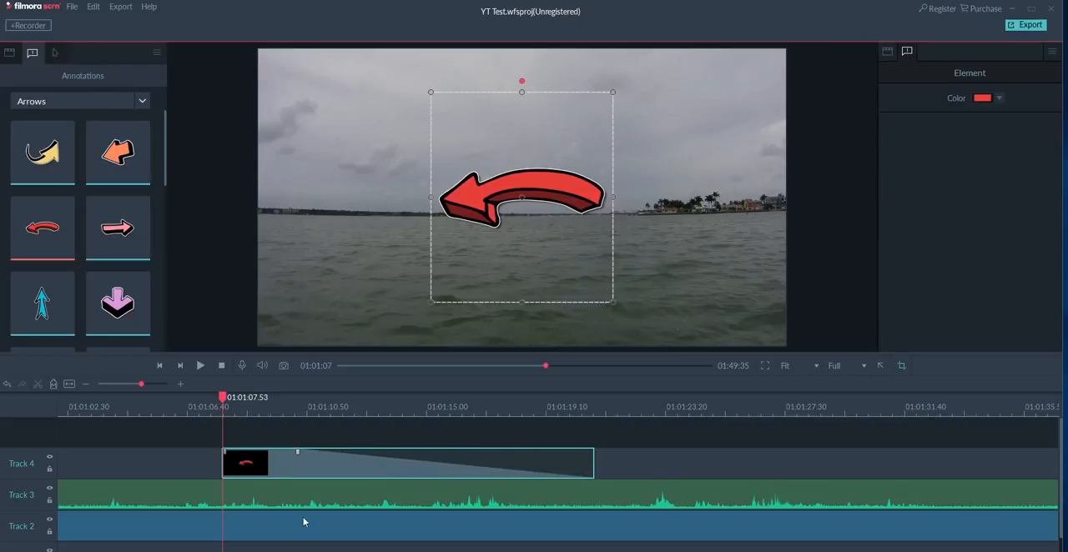
left_click_drag(224, 455, 369, 455)
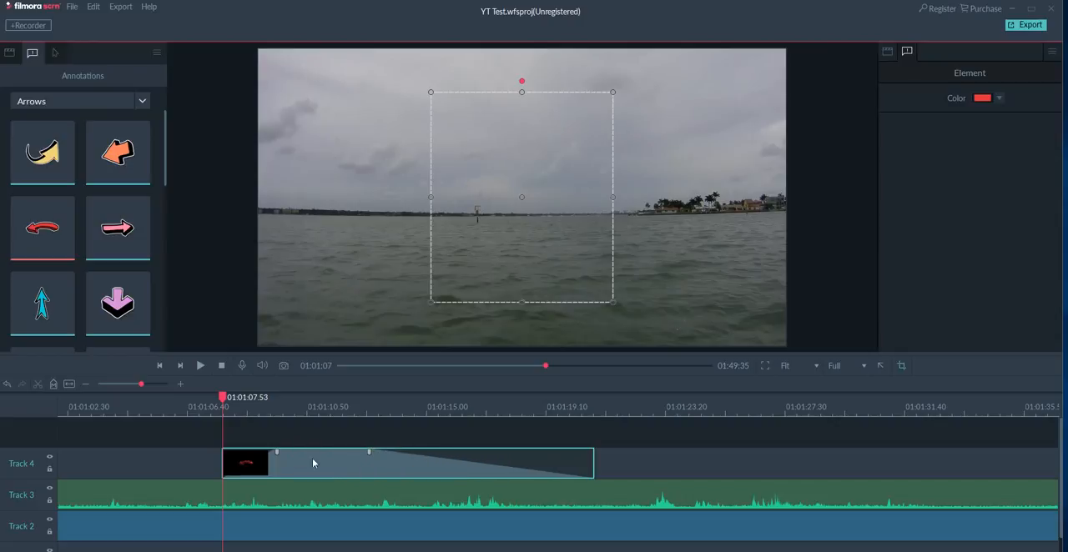
Play back the arrow's fade-in and fade-out over the footage with the preview volume turned all the way down, and stop playback.
left_click(203, 369)
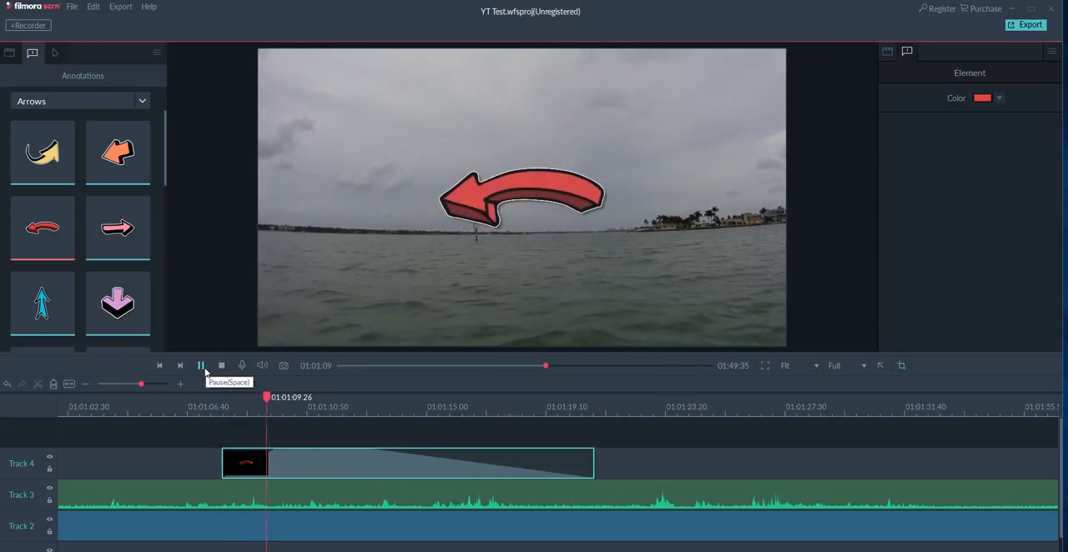
left_click(202, 367)
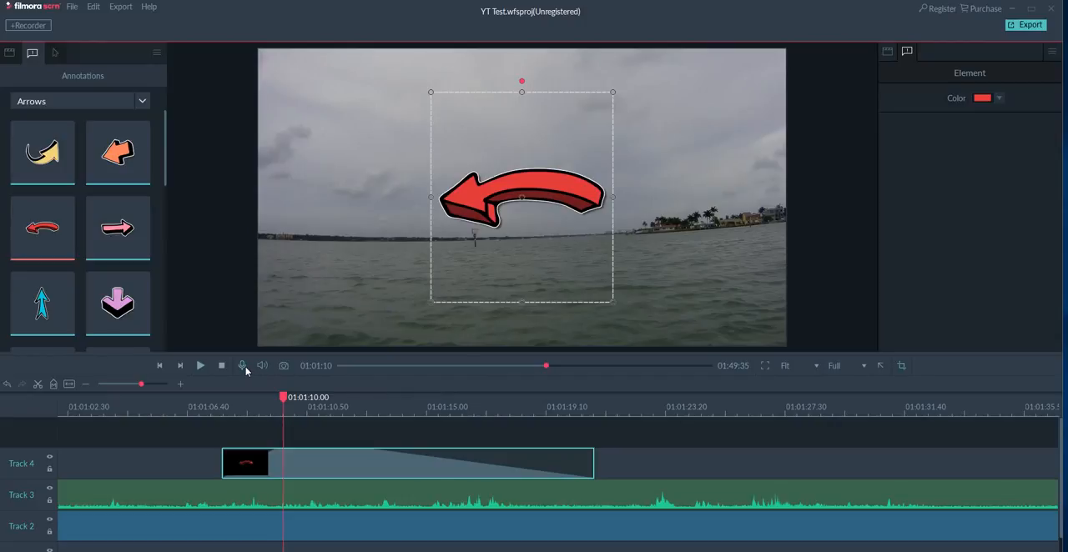
mouse_move(263, 367)
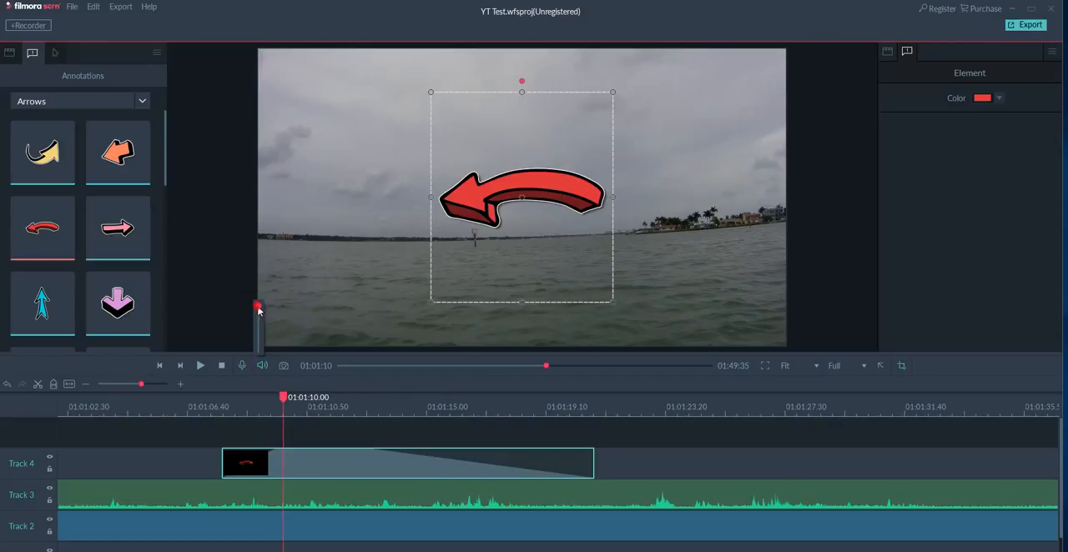
left_click_drag(259, 309, 260, 360)
left_click(199, 368)
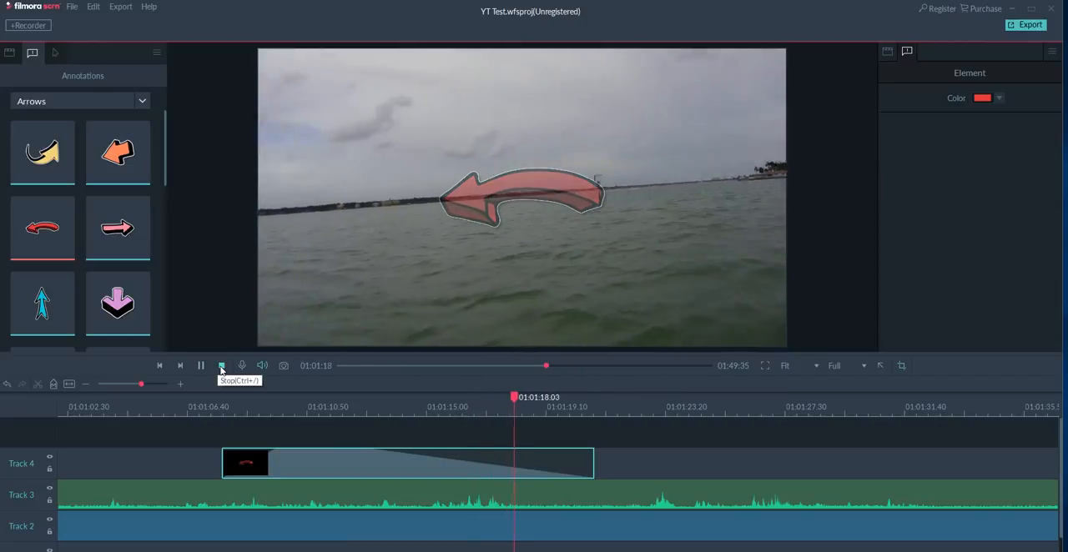
left_click(222, 367)
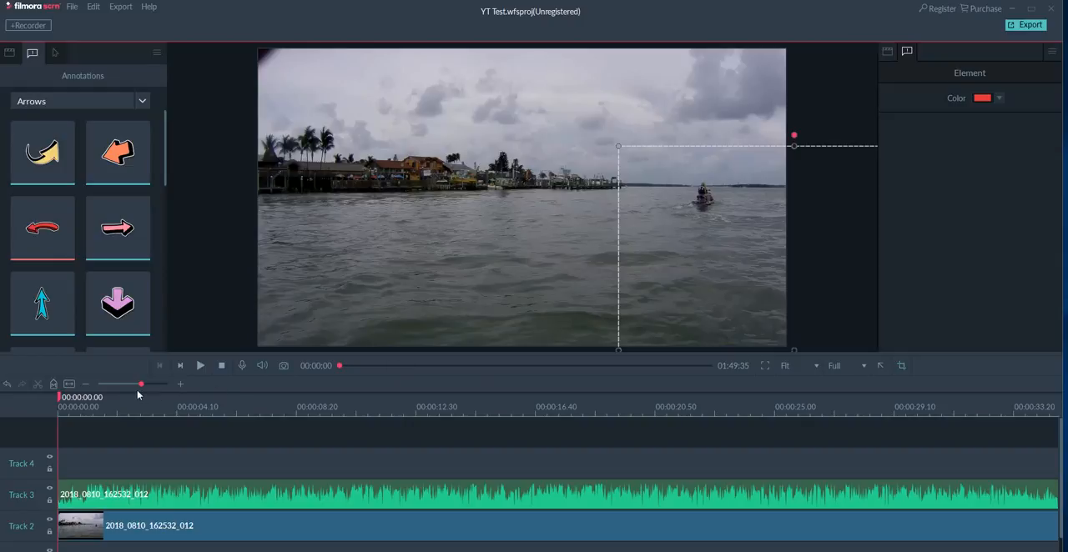
Move the playhead to about 00:49:55 and fit the whole project in the timeline.
mouse_move(341, 366)
left_mouse_down()
mouse_move(455, 376)
mouse_move(594, 369)
mouse_move(504, 372)
left_mouse_up()
left_click(73, 384)
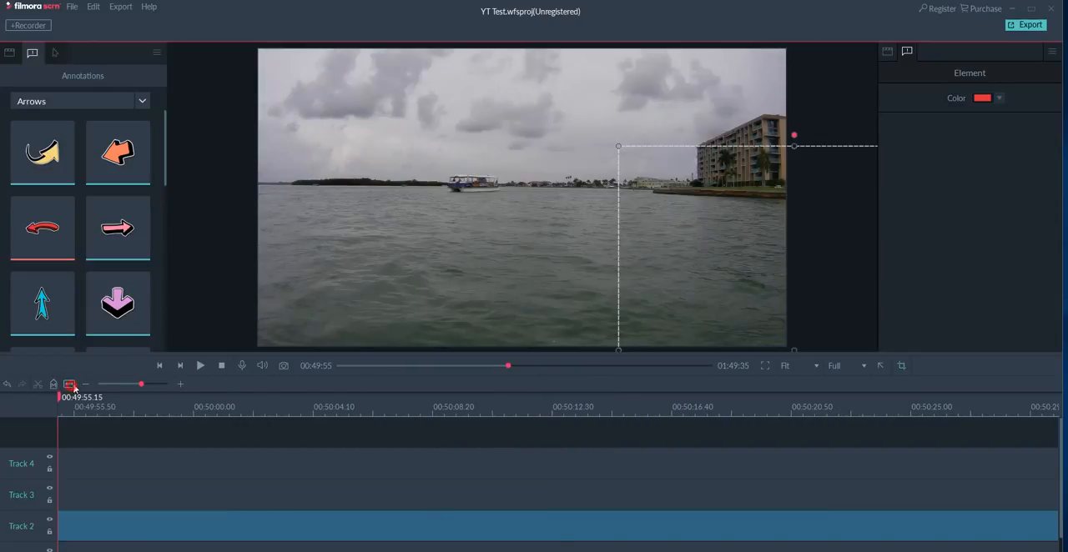
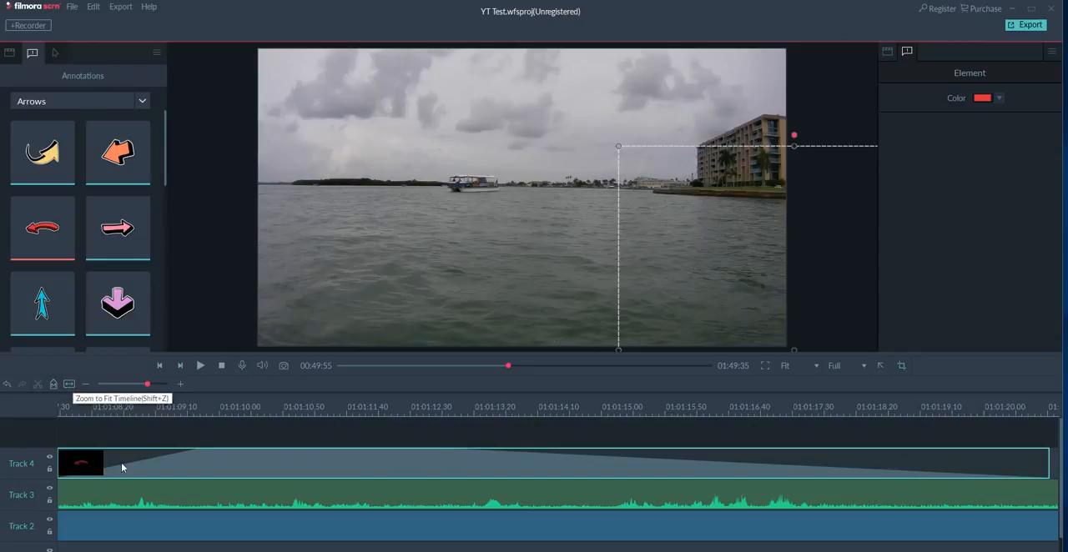
left_click(233, 502)
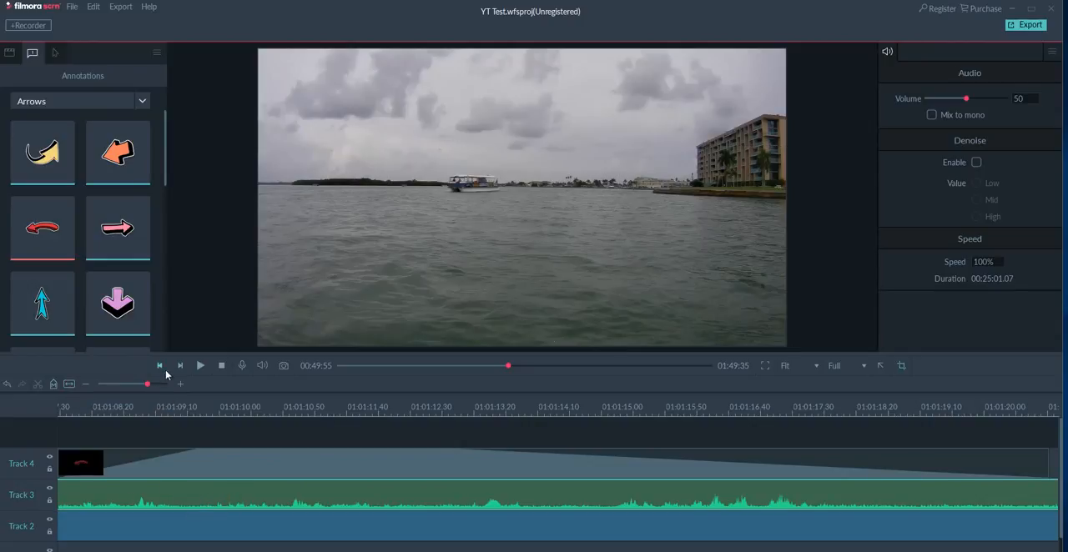
left_click(69, 385)
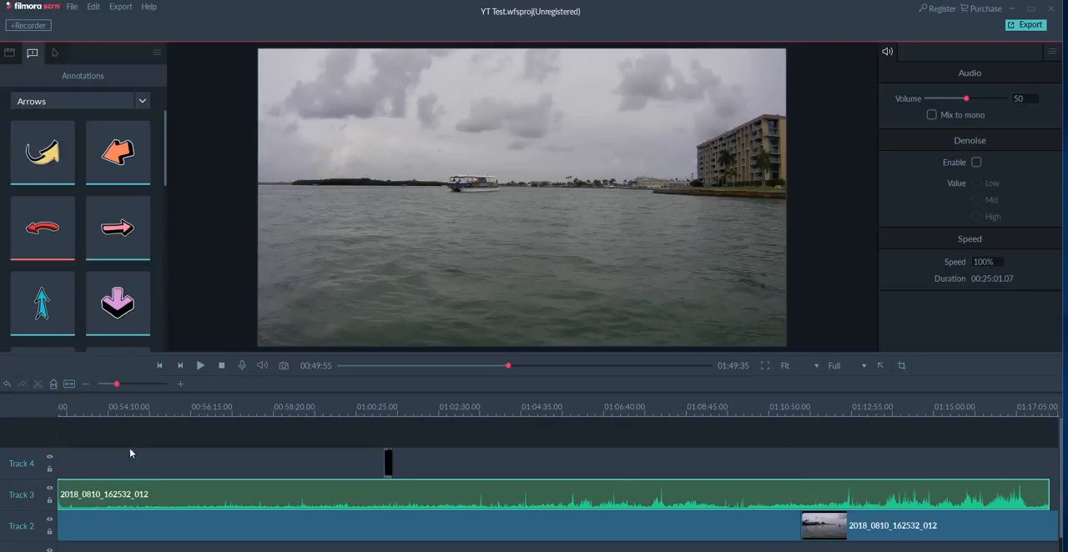
left_click(389, 471)
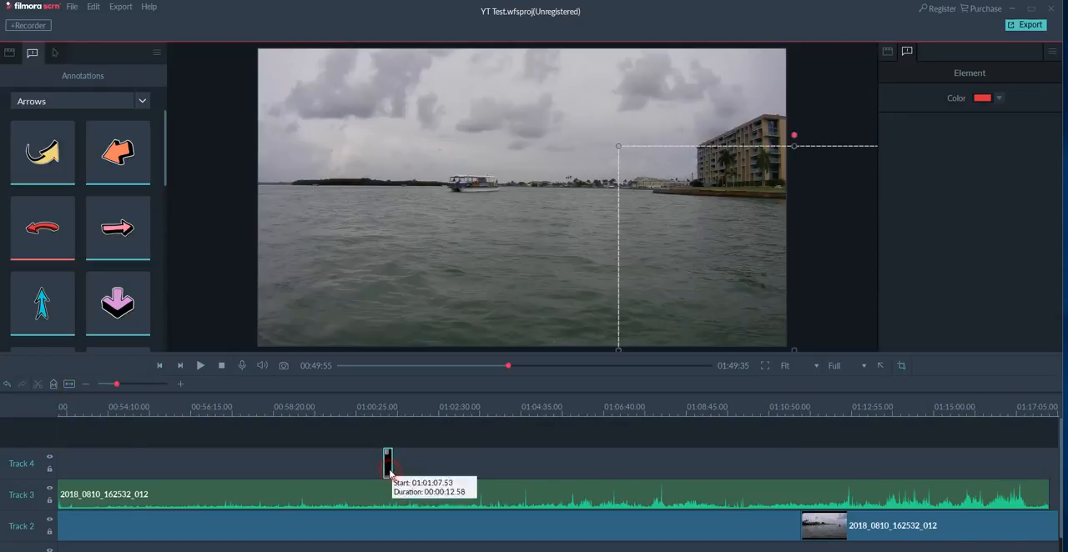
left_click(70, 385)
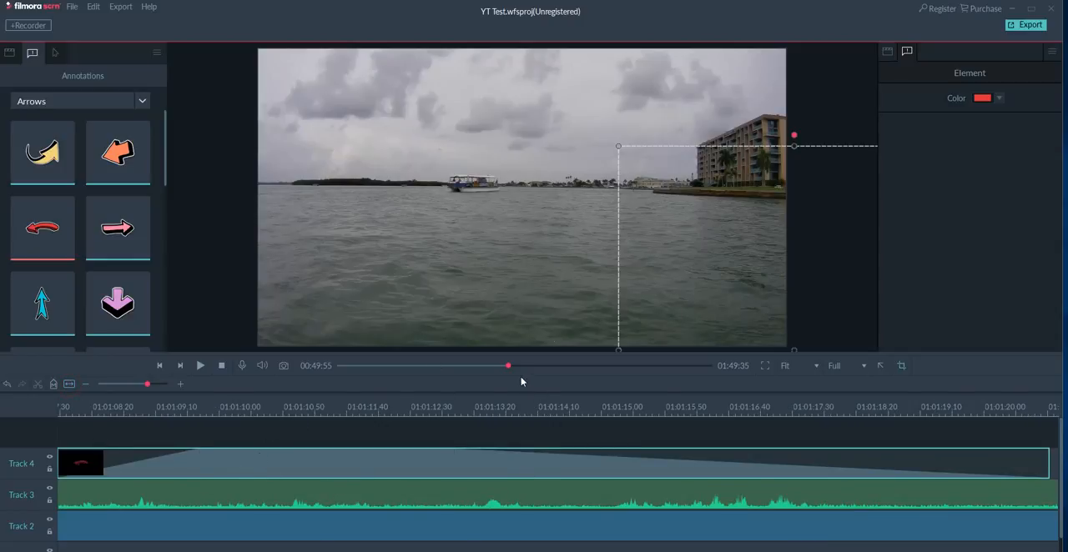
Select the red arrow clip on Track 4 and place the playhead inside it at about 01:01:13.
mouse_move(508, 366)
left_mouse_down()
mouse_move(498, 367)
mouse_move(563, 367)
left_mouse_up()
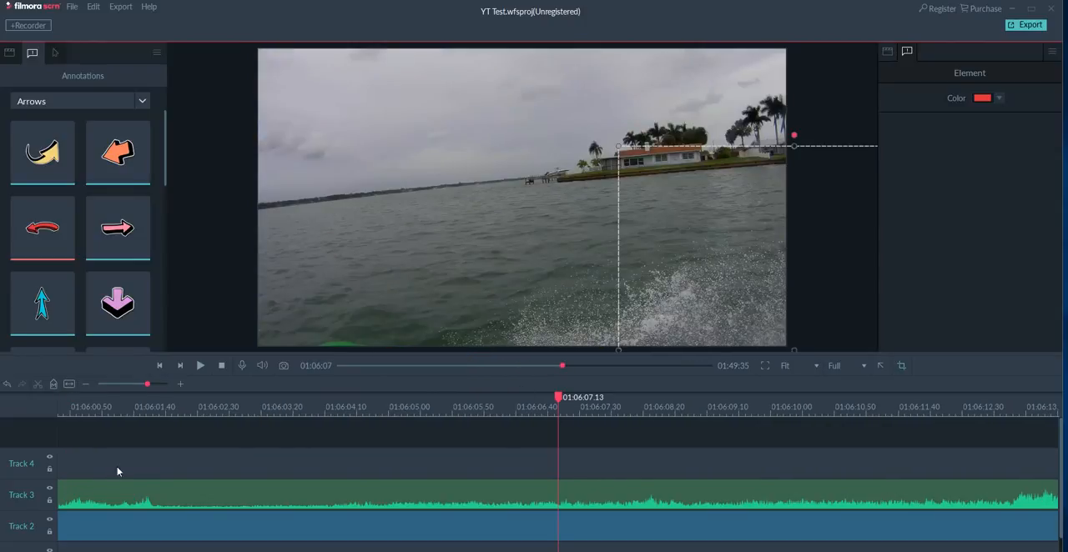
left_click(181, 476)
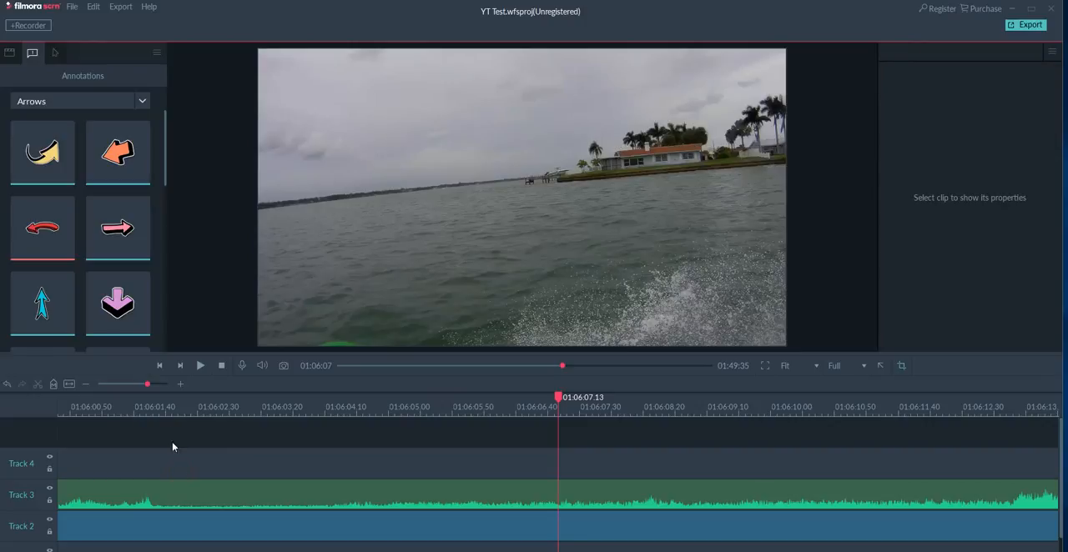
left_click(71, 387)
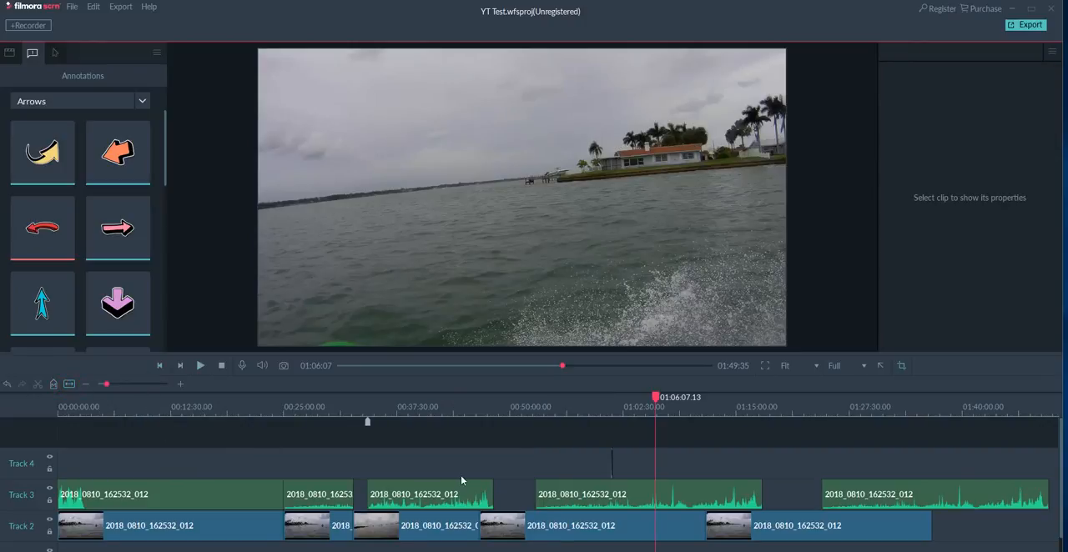
left_click(611, 469)
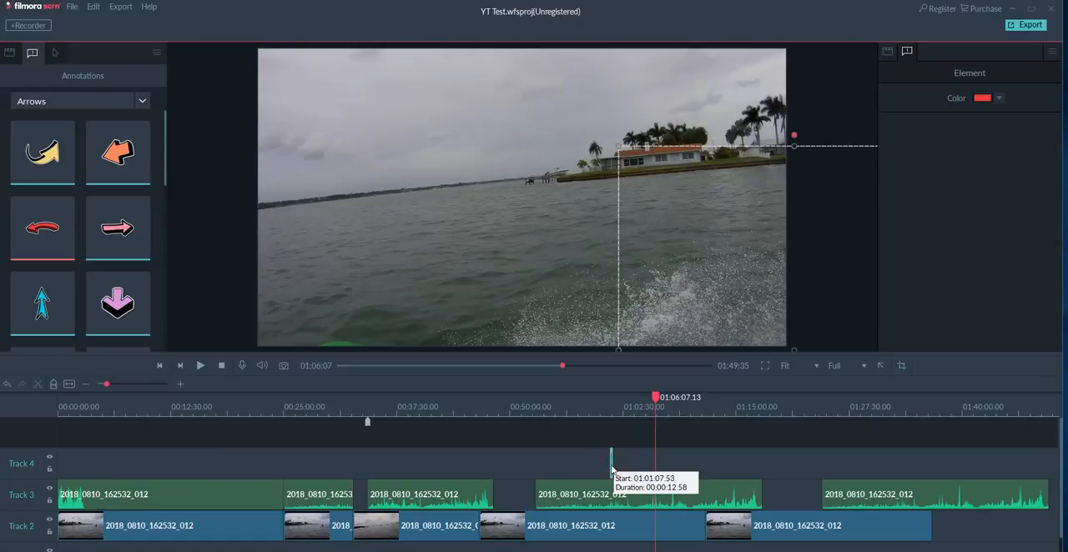
left_click_drag(444, 415, 960, 411)
left_click_drag(493, 408, 826, 406)
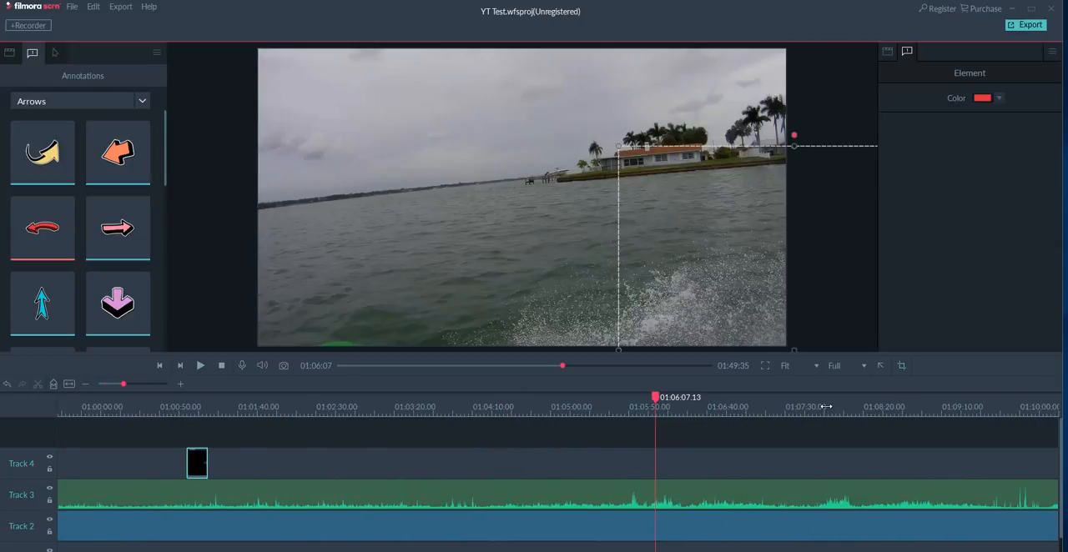
left_click_drag(655, 399, 195, 398)
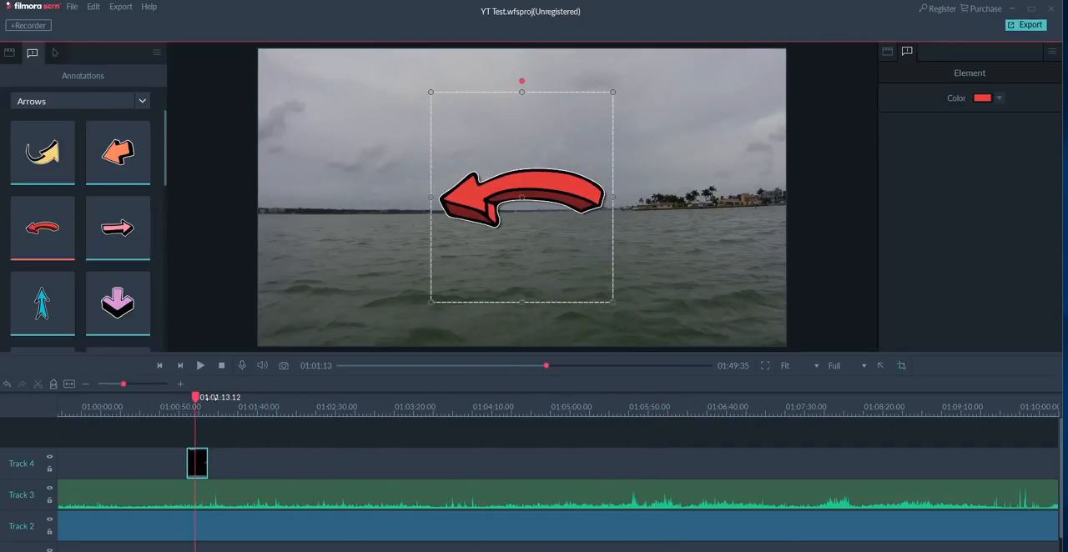
Show the Captions annotations and move the red arrow slightly higher in the video frame.
left_click(139, 106)
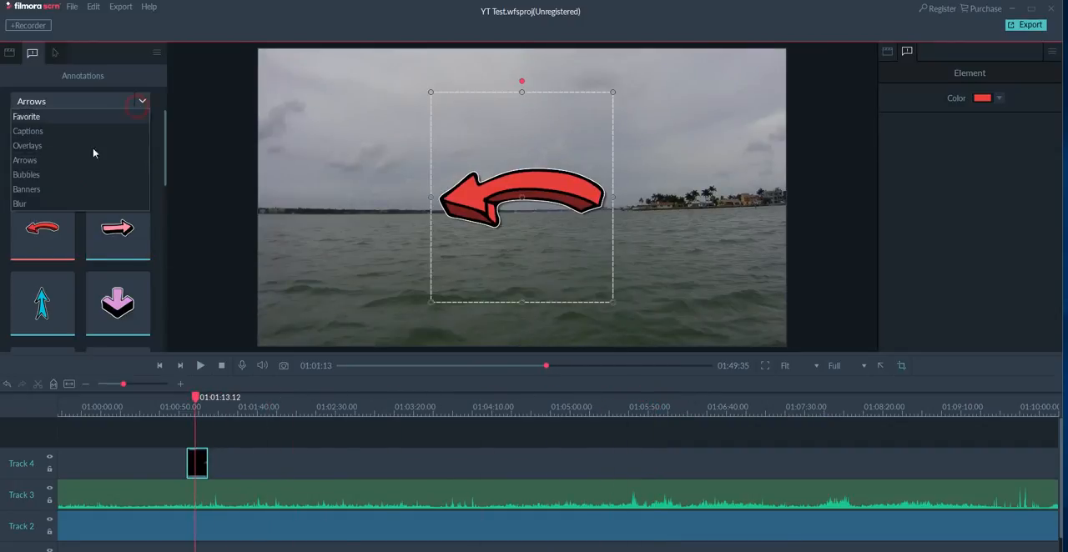
left_click(49, 132)
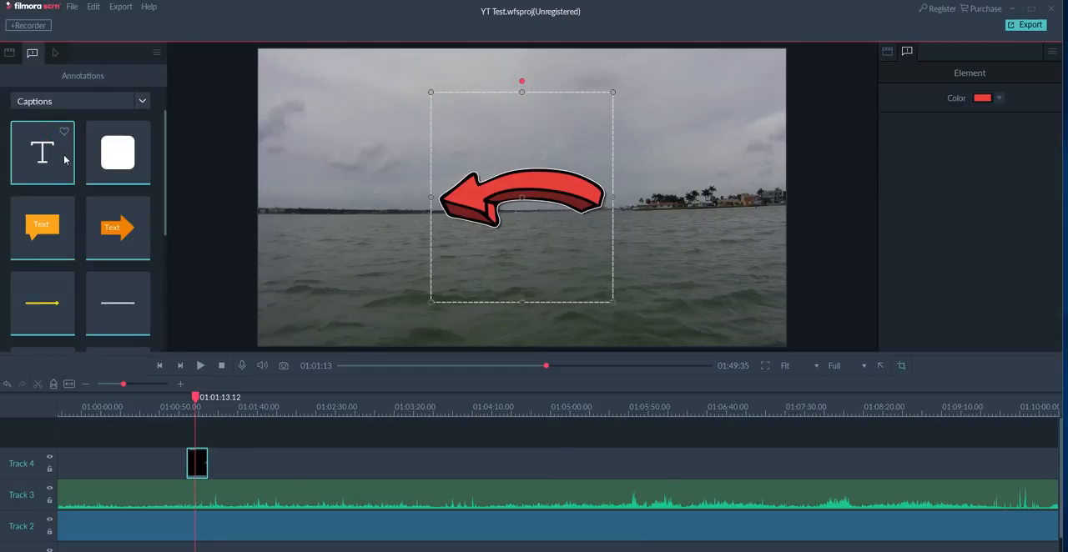
mouse_move(361, 242)
left_mouse_down()
mouse_move(580, 293)
mouse_move(361, 244)
left_mouse_up()
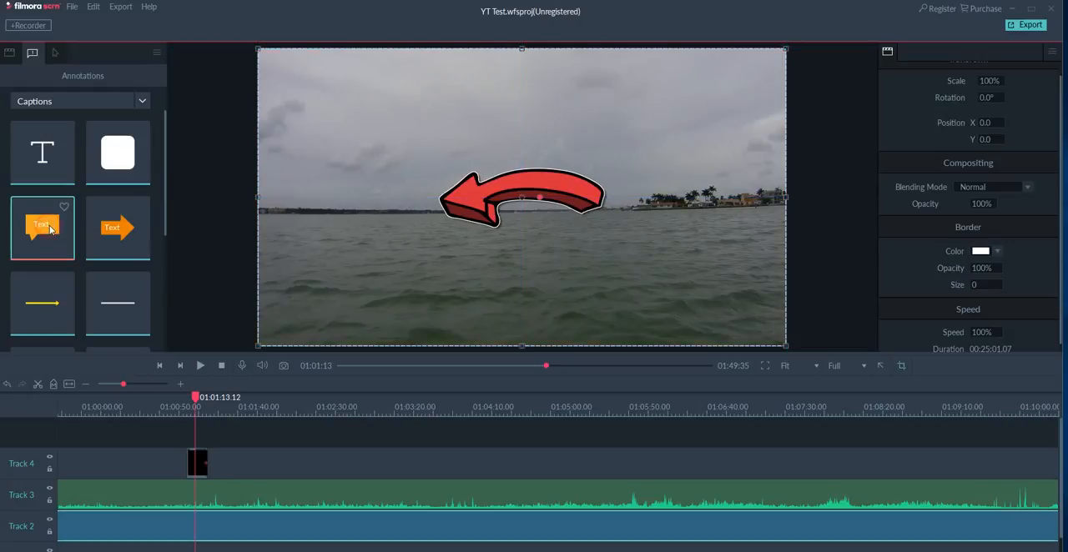
left_click(509, 257)
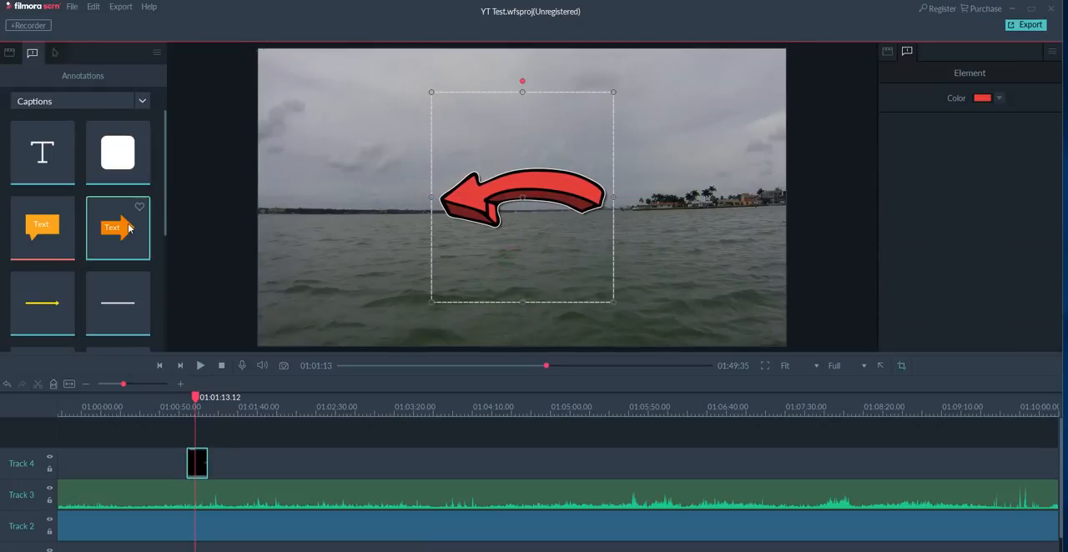
left_click_drag(586, 138, 590, 109)
left_click(505, 323)
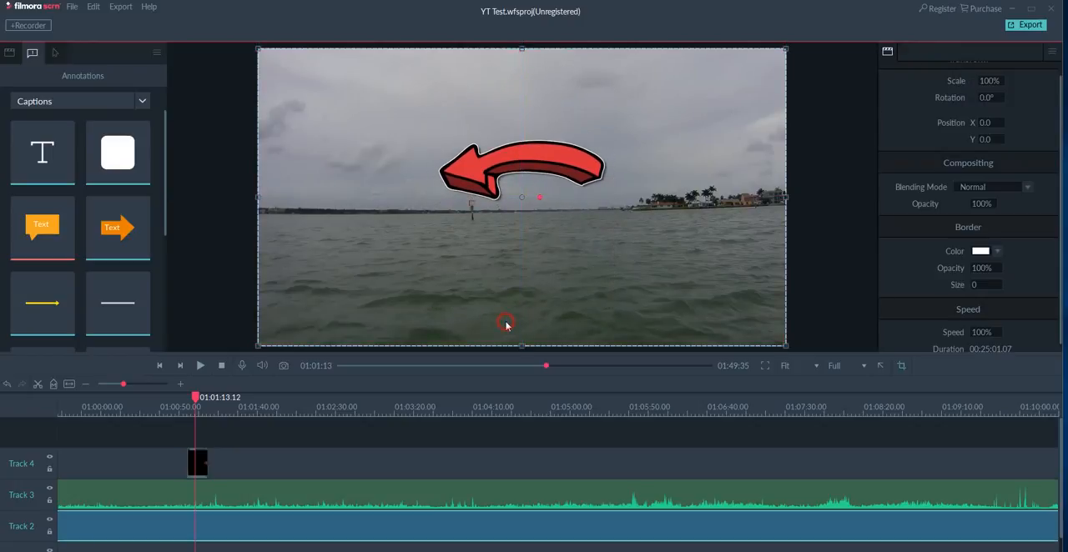
Add the orange speech-bubble text callout from the Captions annotations to the centre of the video at the playhead.
left_click(45, 242)
left_click_drag(40, 233, 331, 252)
left_click_drag(518, 254, 524, 251)
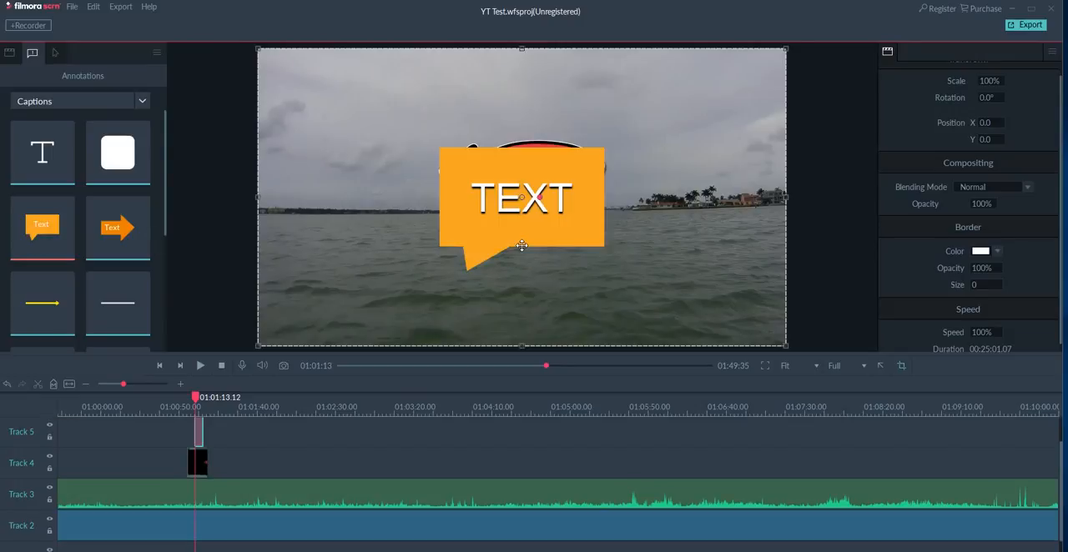
Replace the orange callout's placeholder text with "turn left".
double_click(562, 209)
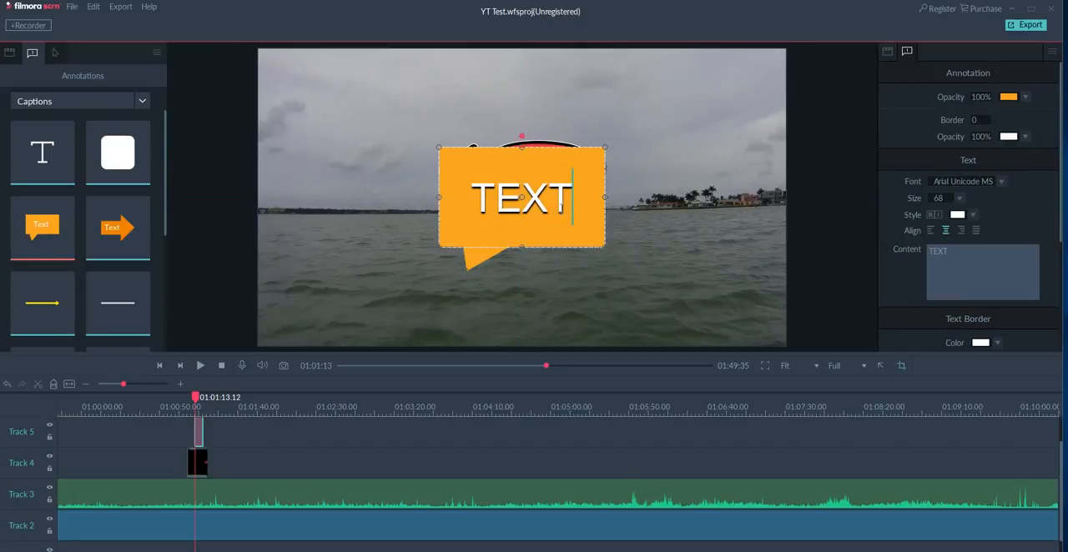
key("BackSpace")
key("BackSpace")
key("BackSpace")
key("BackSpace")
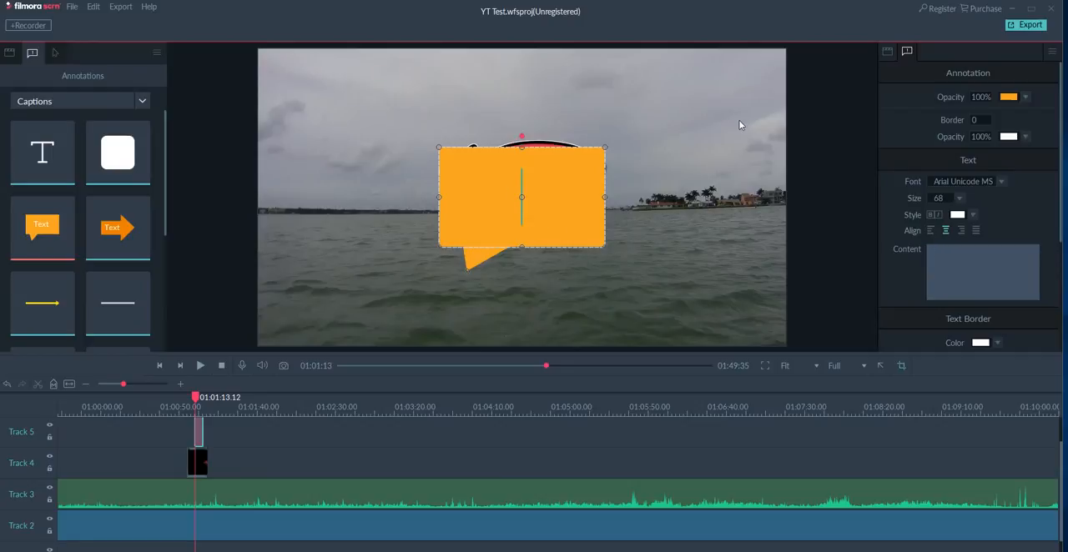
type("ru")
key("BackSpace")
key("BackSpace")
type("turn ")
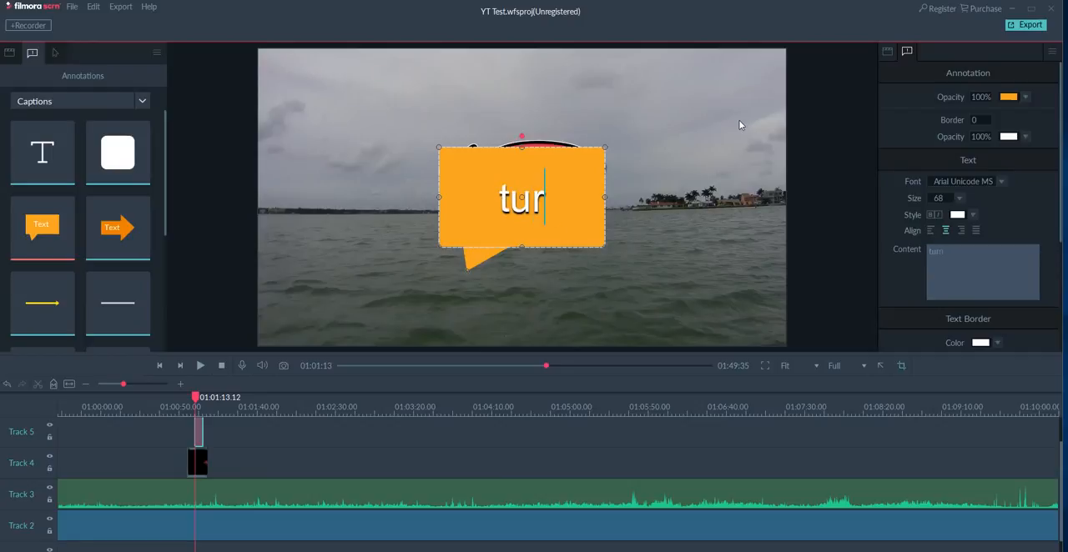
type("lef")
key("Return")
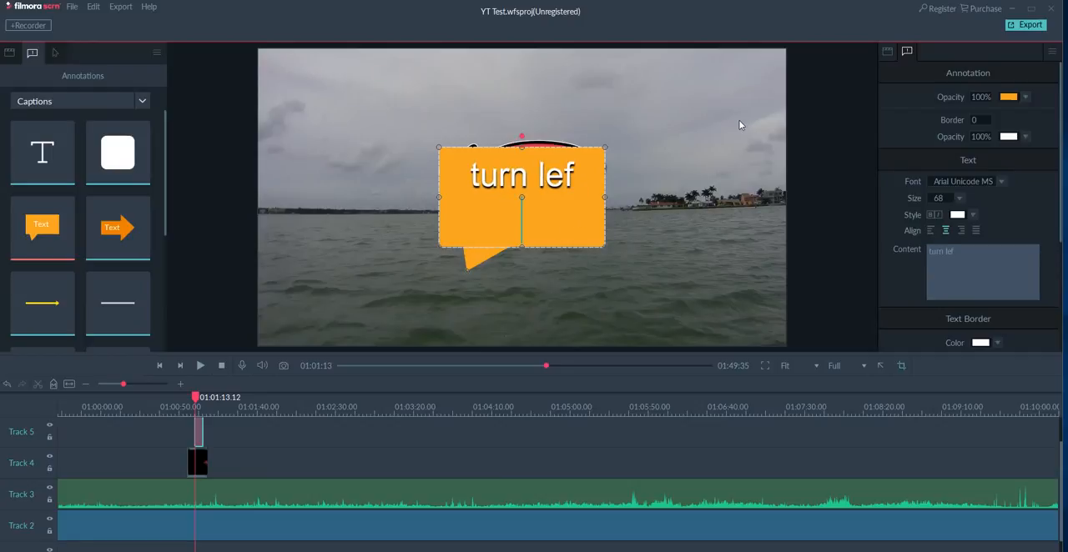
key("BackSpace")
type("t")
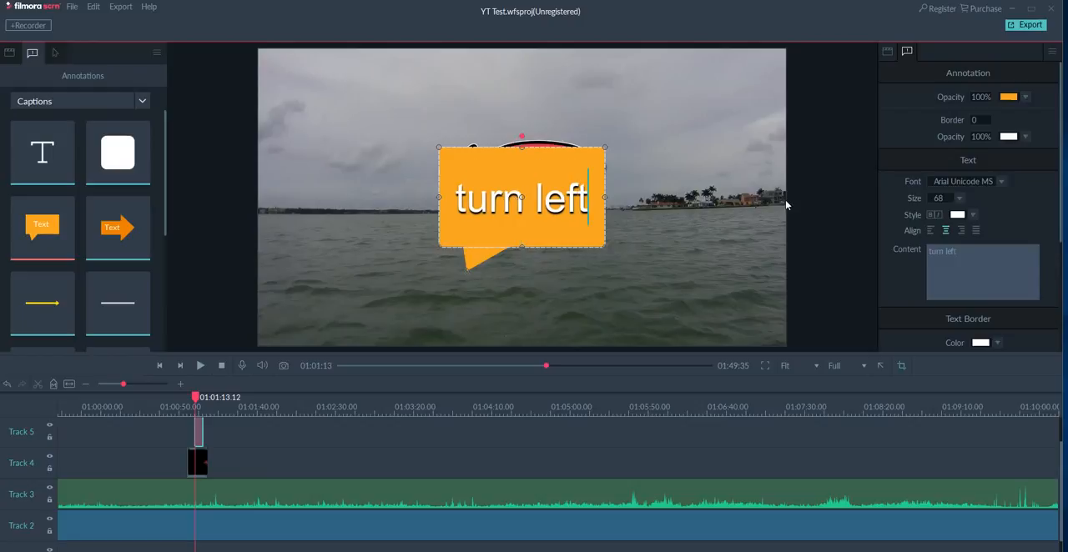
Move the "turn left" callout below the red arrow and set its orange fill opacity to 20%.
left_click(699, 234)
left_click(562, 175)
left_click_drag(562, 175, 569, 240)
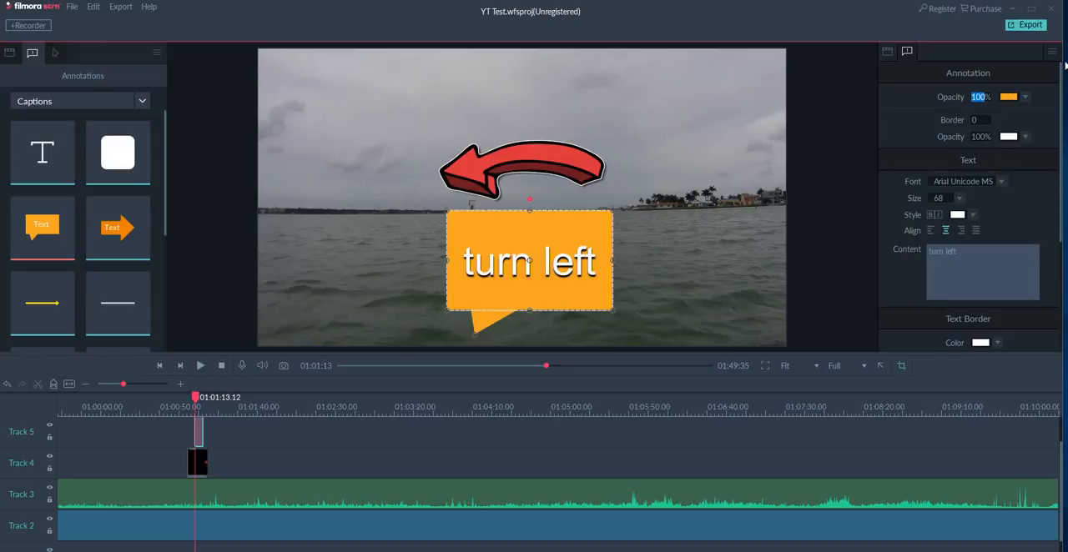
key("BackSpace")
type("20")
key("Return")
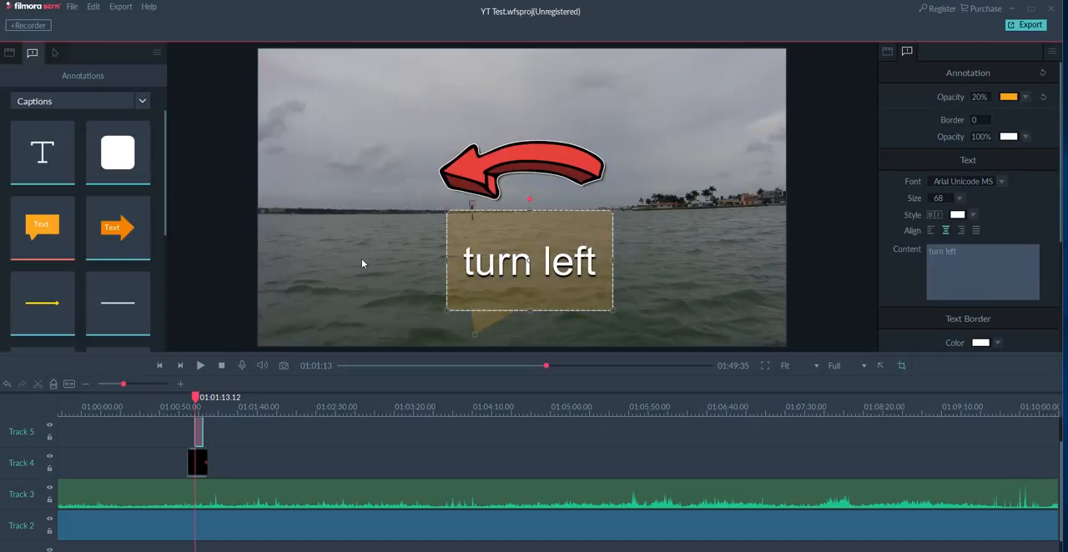
Look through the Overlays and Bubbles annotations, and add the first Blur annotation over the arrow and callout in the video.
left_click(142, 101)
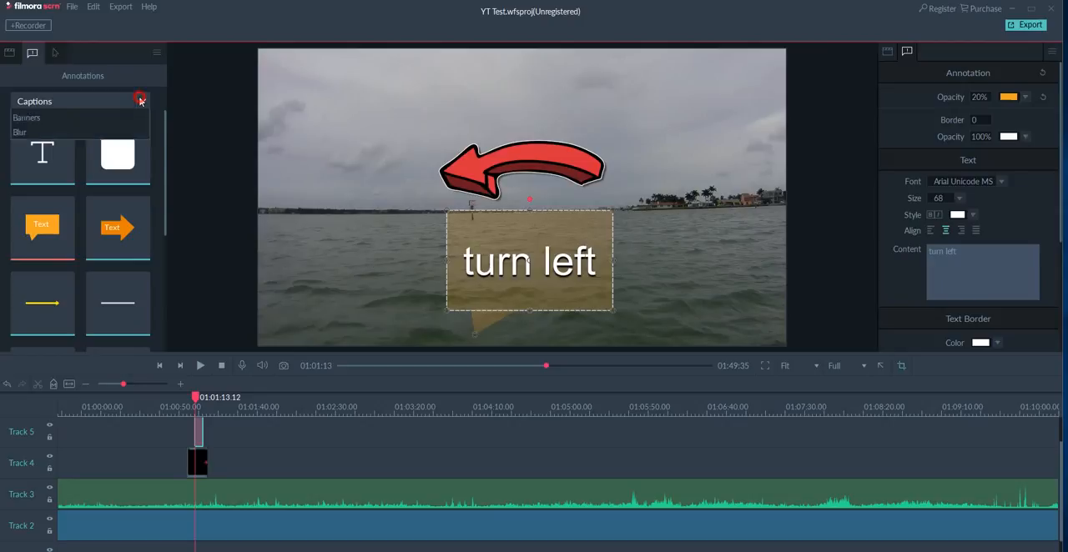
left_click(43, 146)
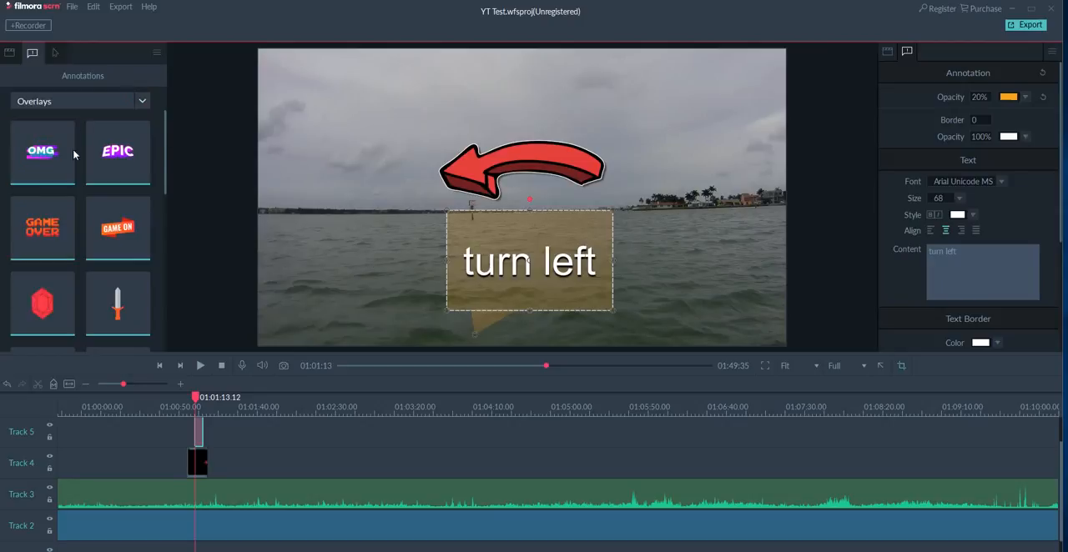
left_click(142, 101)
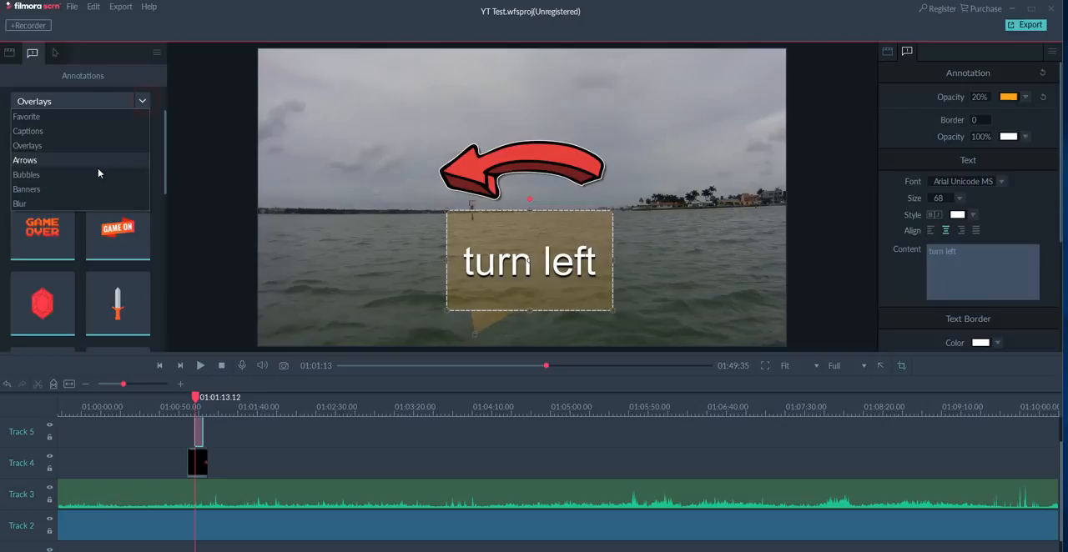
left_click(47, 175)
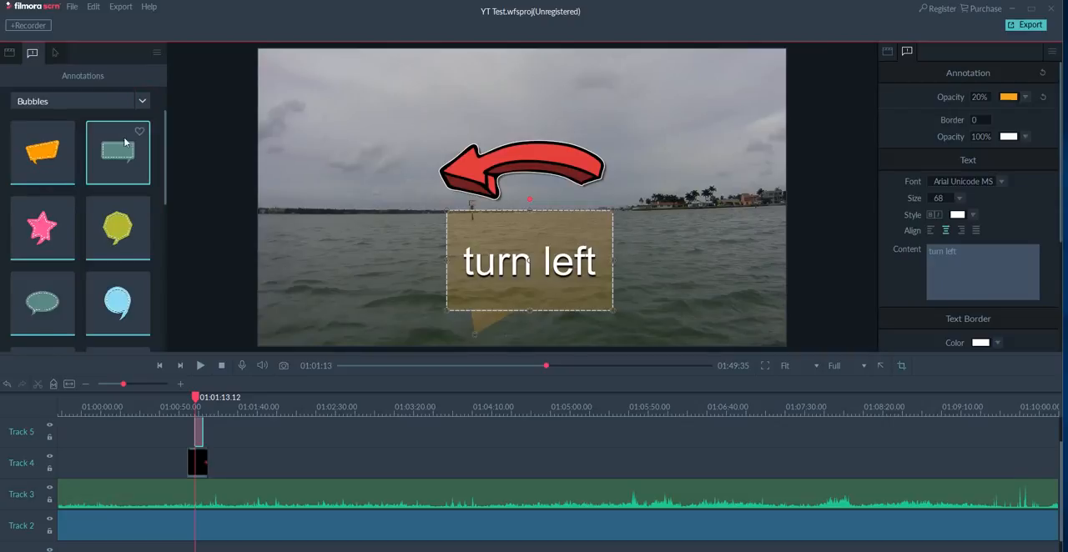
left_click(142, 101)
left_click(55, 204)
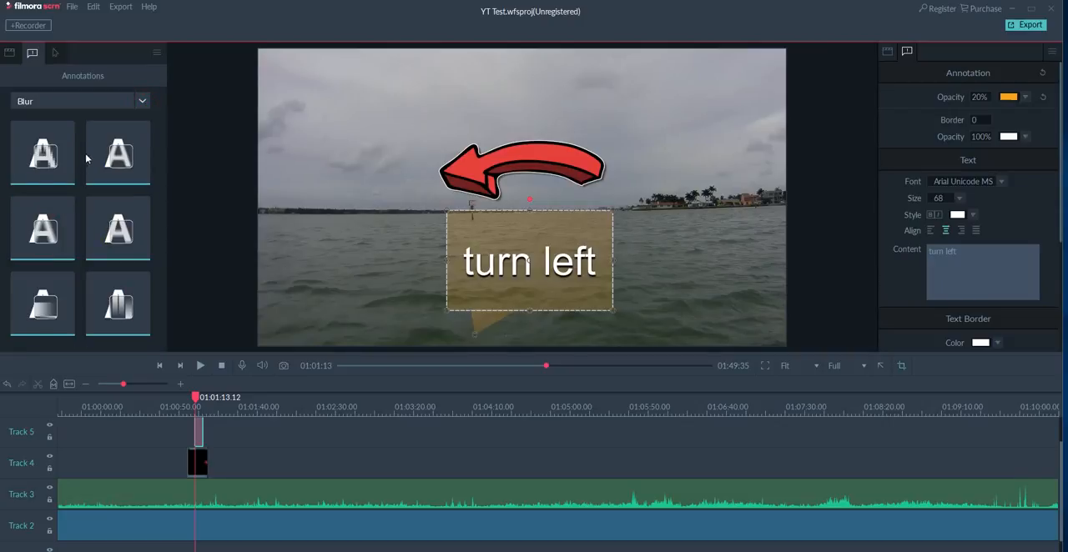
left_click(50, 161)
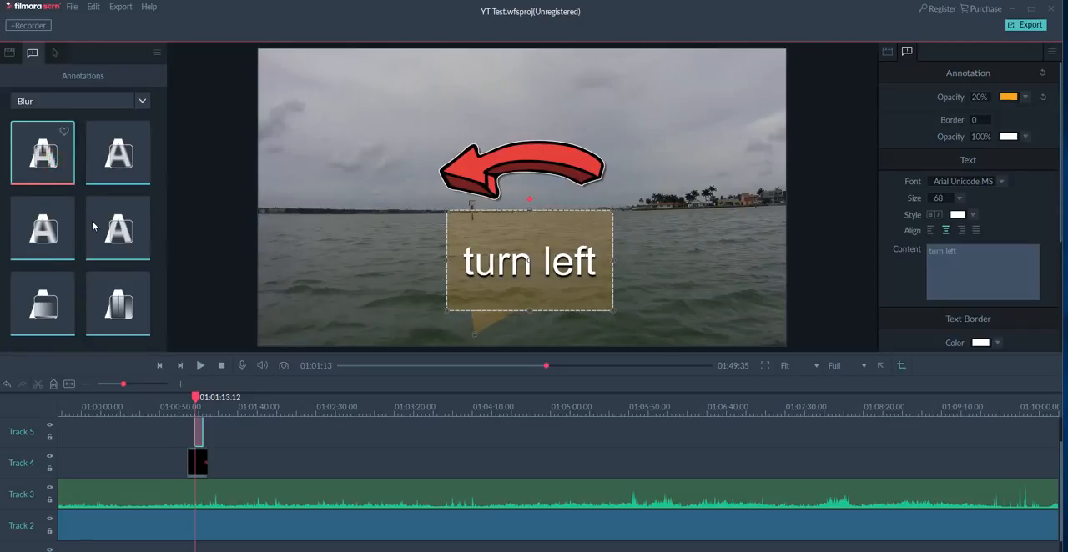
left_click_drag(41, 150, 353, 240)
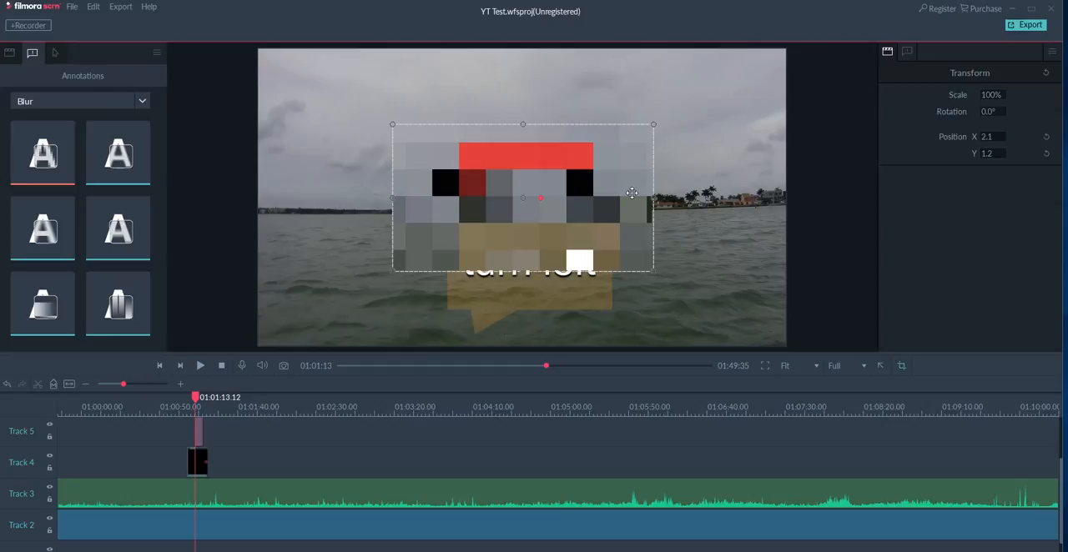
Undo the blur, callout and arrow edits one by one, back to before the copied audio clips were removed from Track 4.
key("ctrl+z")
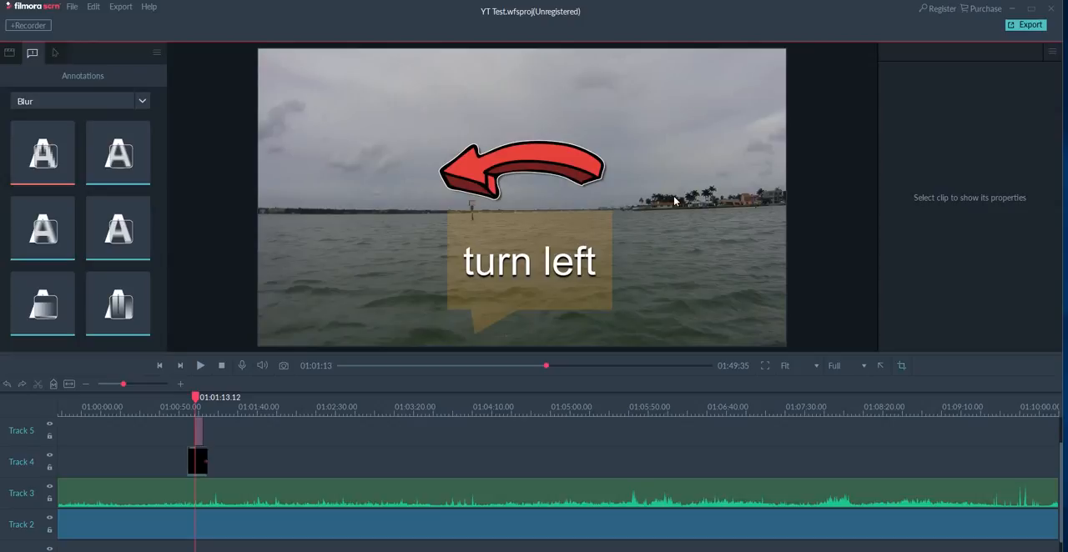
key("ctrl+z")
key("ctrl+z")
key("ctrl+z")
key("ctrl+z")
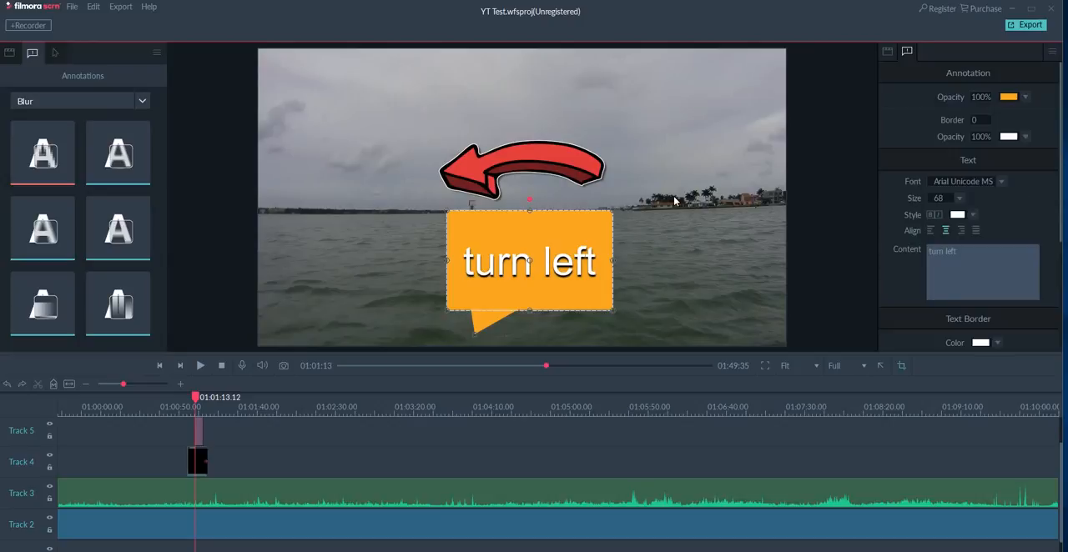
key("ctrl+z")
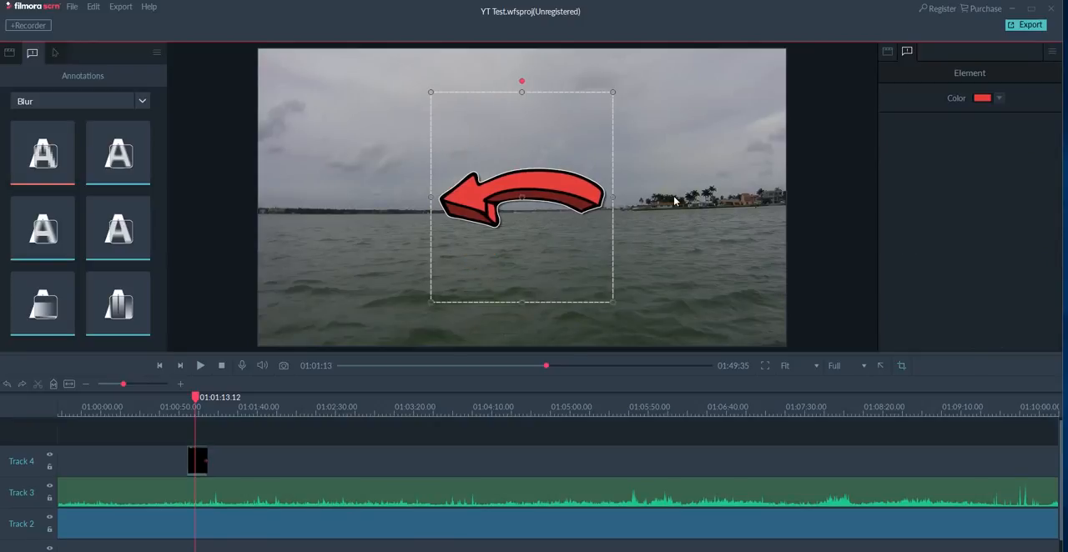
key("ctrl+z")
key("ctrl+z")
key("ctrl+z")
key("ctrl+z")
key("ctrl+z")
key("ctrl+z")
key("ctrl+z")
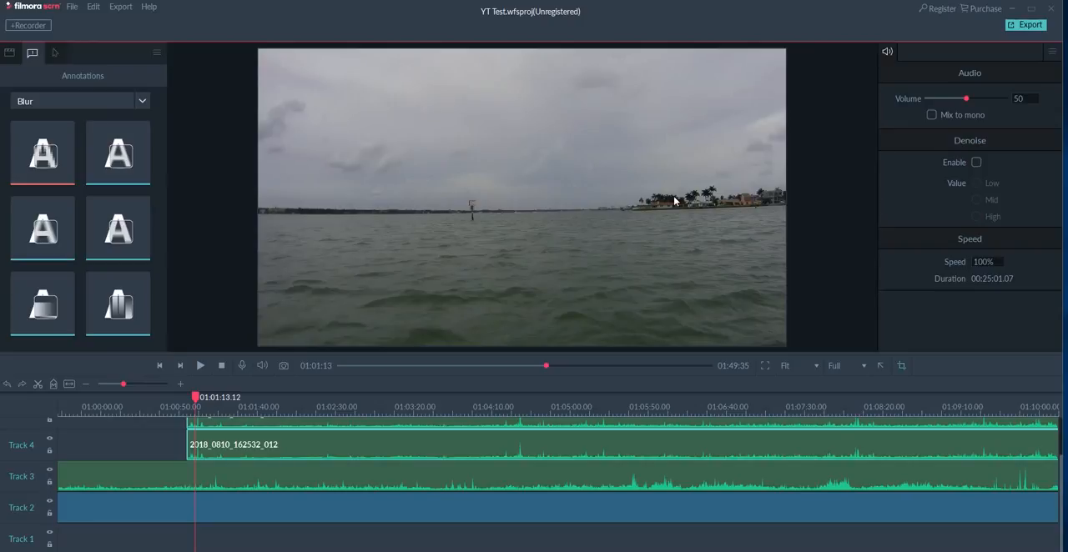
Redo all the undone edits up to the blur over the arrow and the "turn left" callout.
key("ctrl+y")
key("ctrl+y")
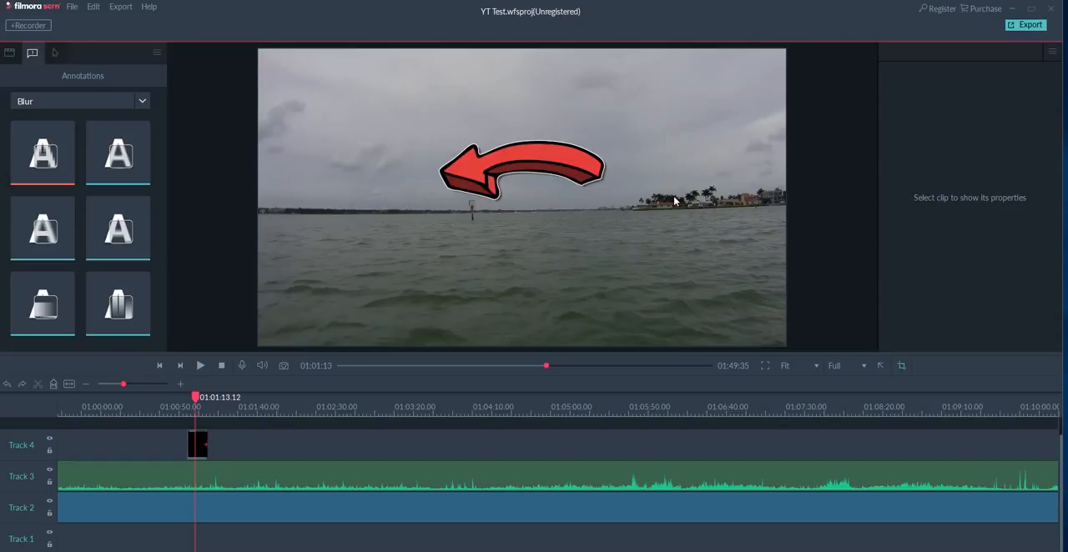
key("ctrl+y")
key("ctrl+y")
key("ctrl+y")
key("ctrl+y")
key("ctrl+y")
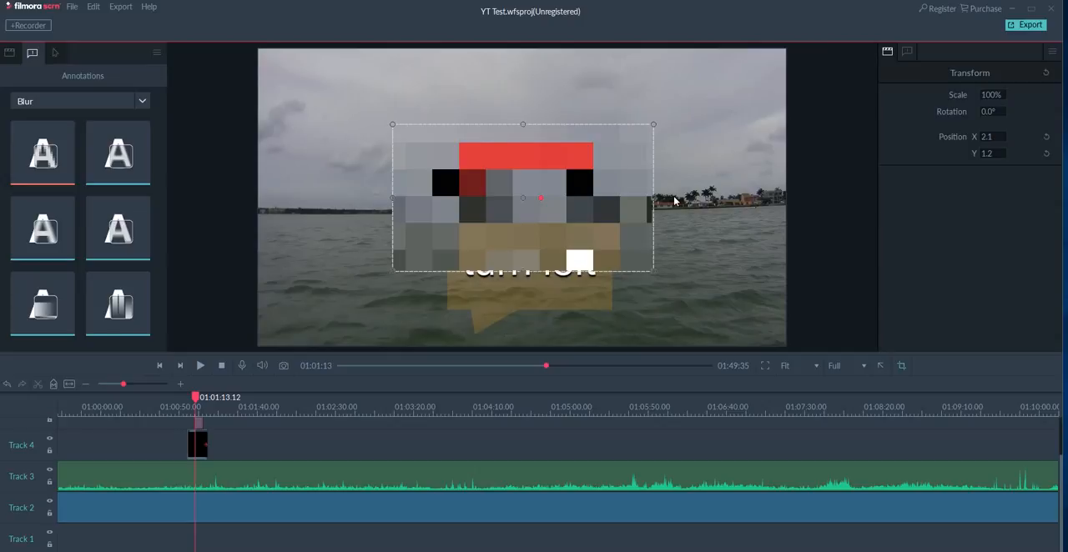
Undo the blur over the red arrow and "turn left" callout, and look through the available project, editing and export commands.
key("ctrl+z")
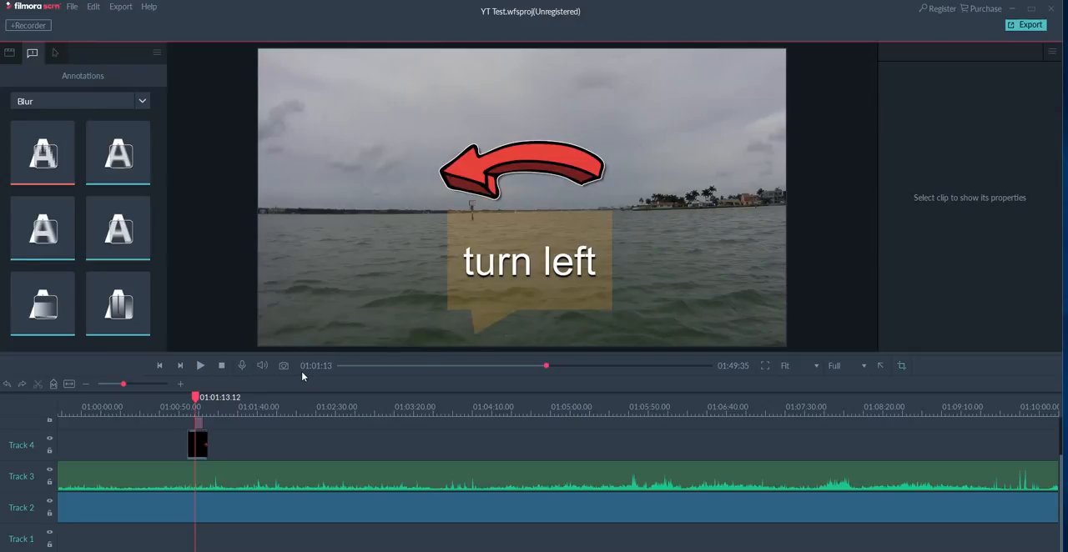
left_click(75, 8)
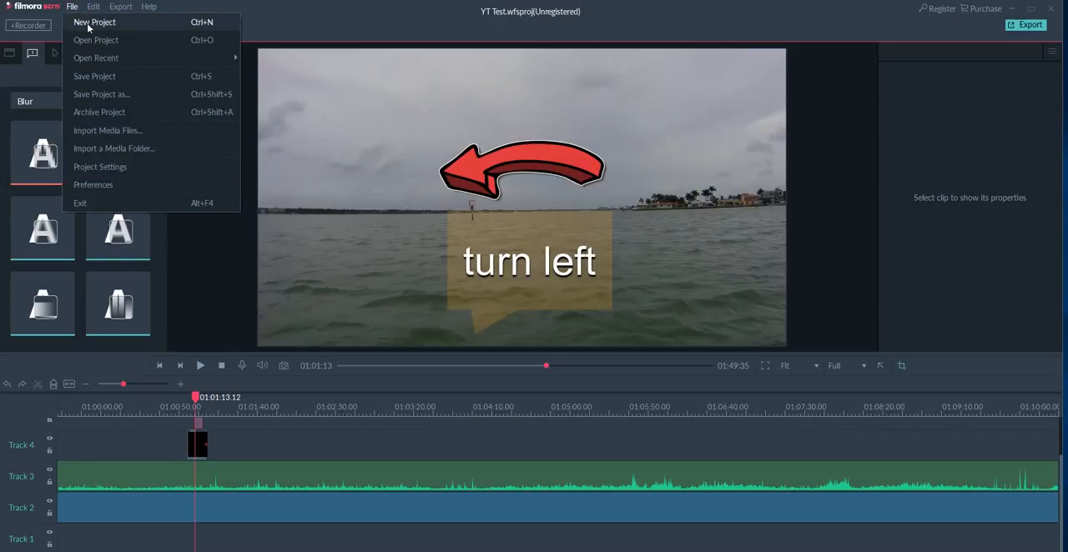
mouse_move(128, 65)
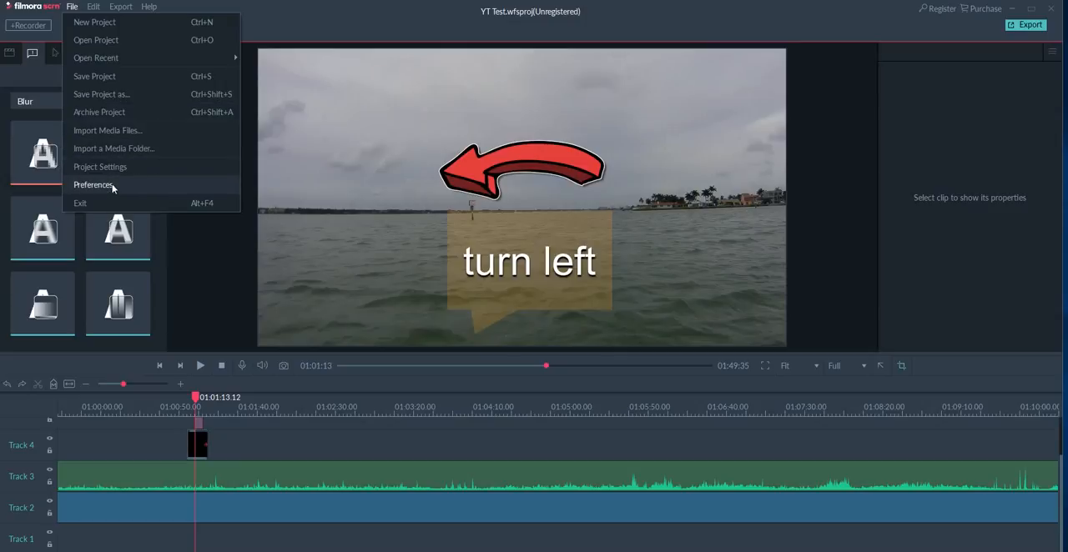
mouse_move(93, 10)
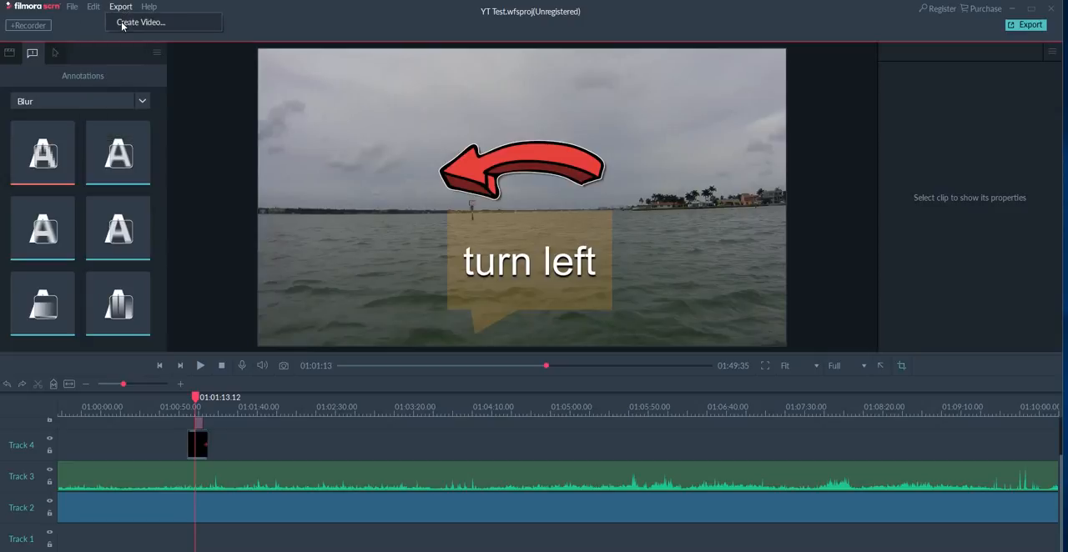
Open the video export settings and compare the MP4, MOV, GIF and MP3 formats, ending on MP4.
left_click(122, 24)
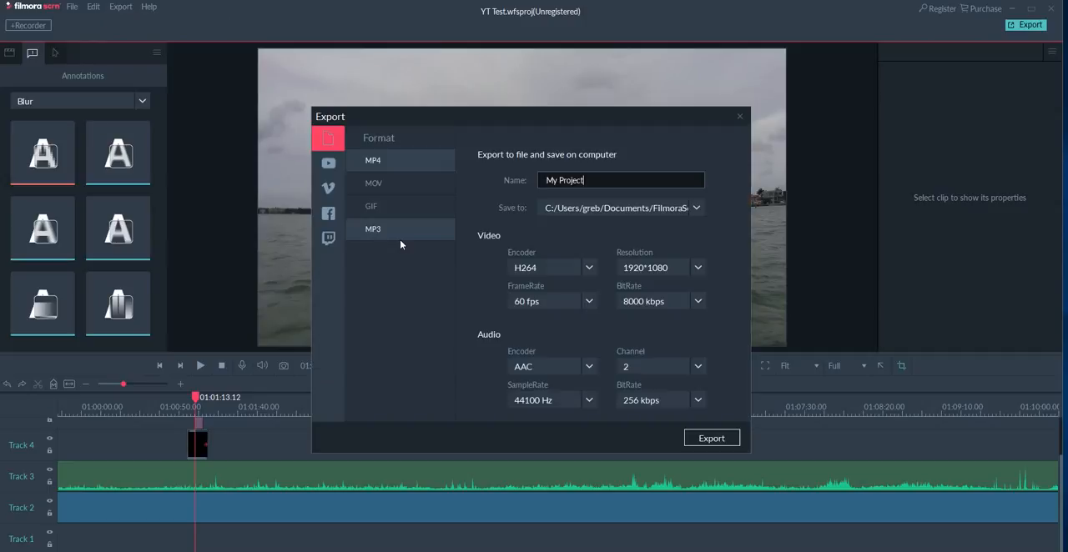
left_click_drag(519, 125, 490, 128)
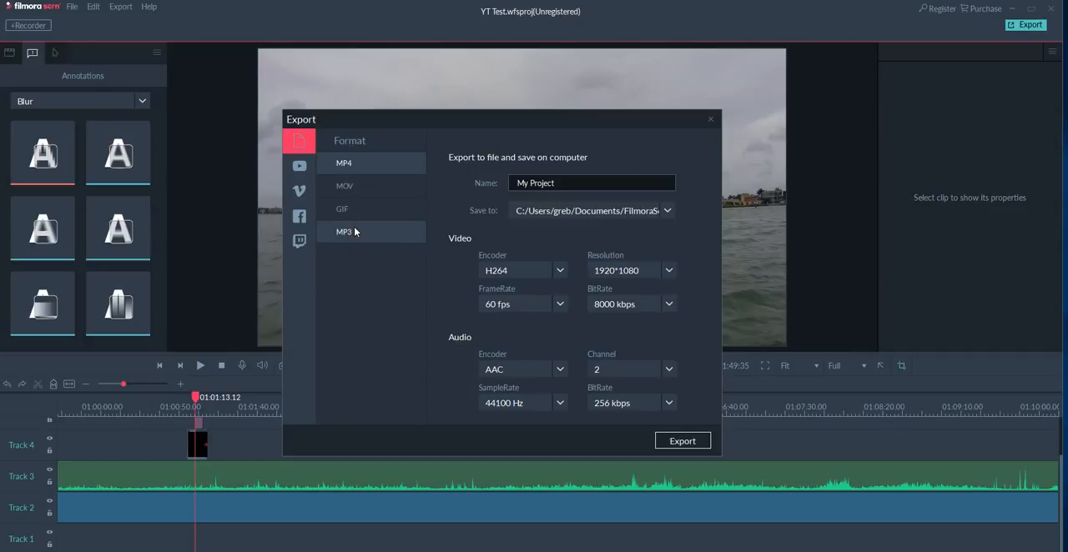
left_click(369, 180)
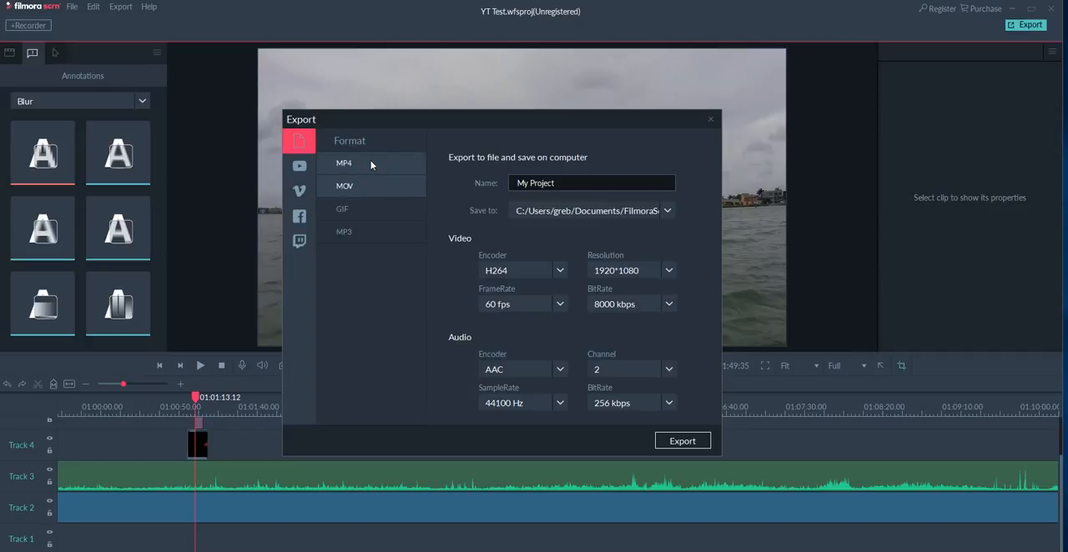
left_click(370, 162)
left_click(370, 185)
left_click(372, 215)
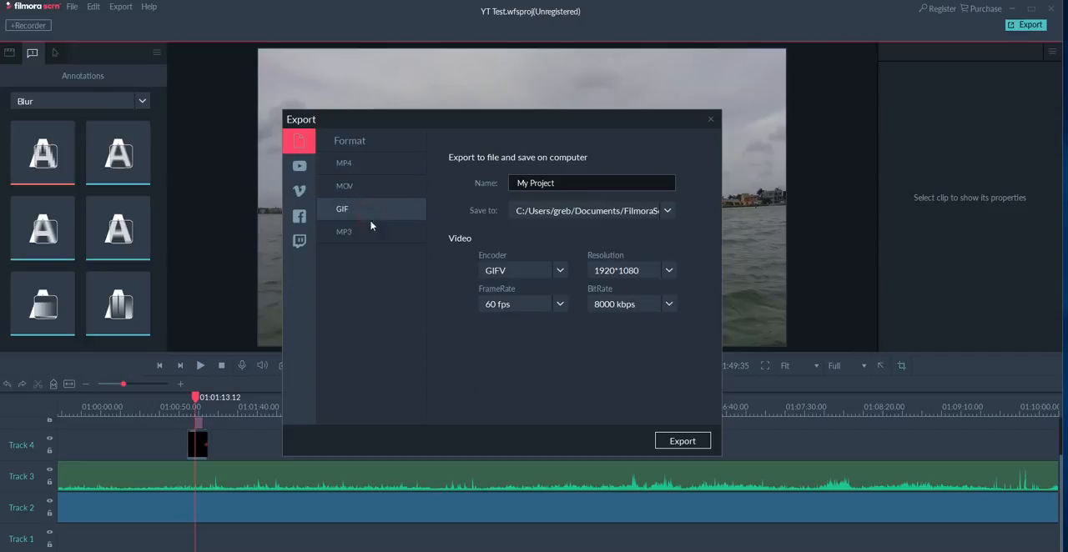
left_click(367, 237)
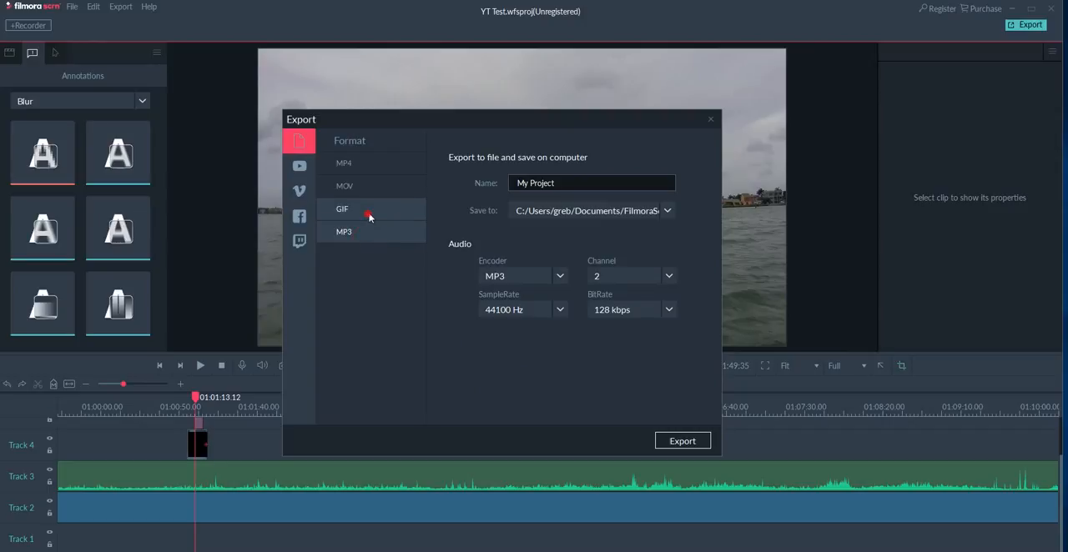
left_click(370, 217)
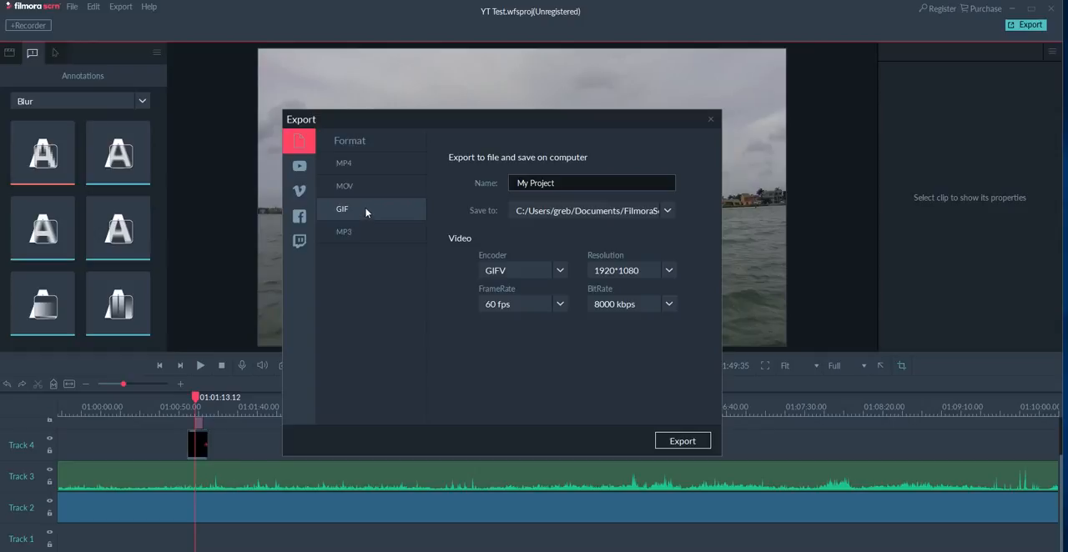
left_click(370, 234)
left_click(370, 165)
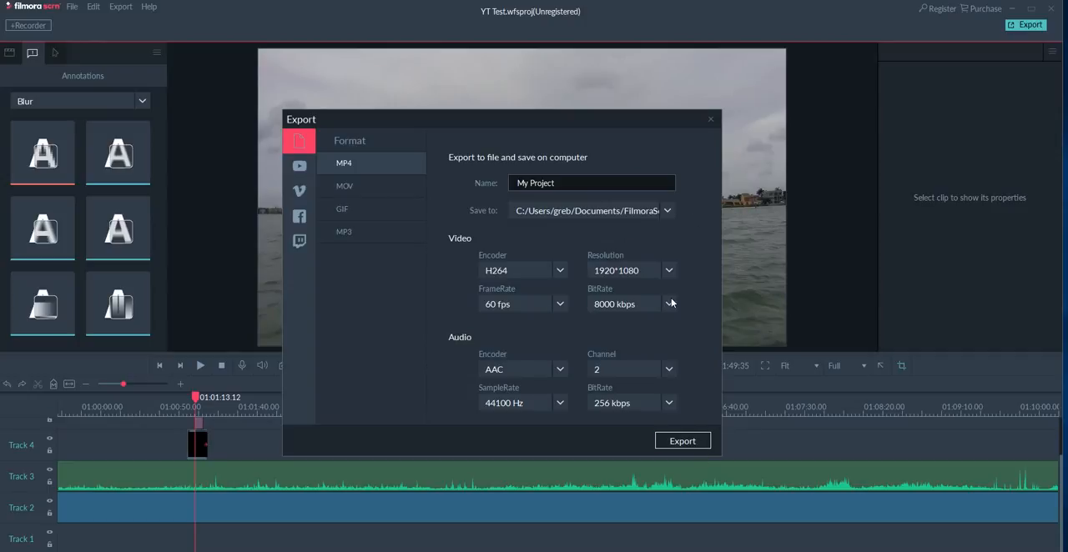
Start exporting the project as an MP4 file with the trial version, and abort the conversion.
left_click(689, 446)
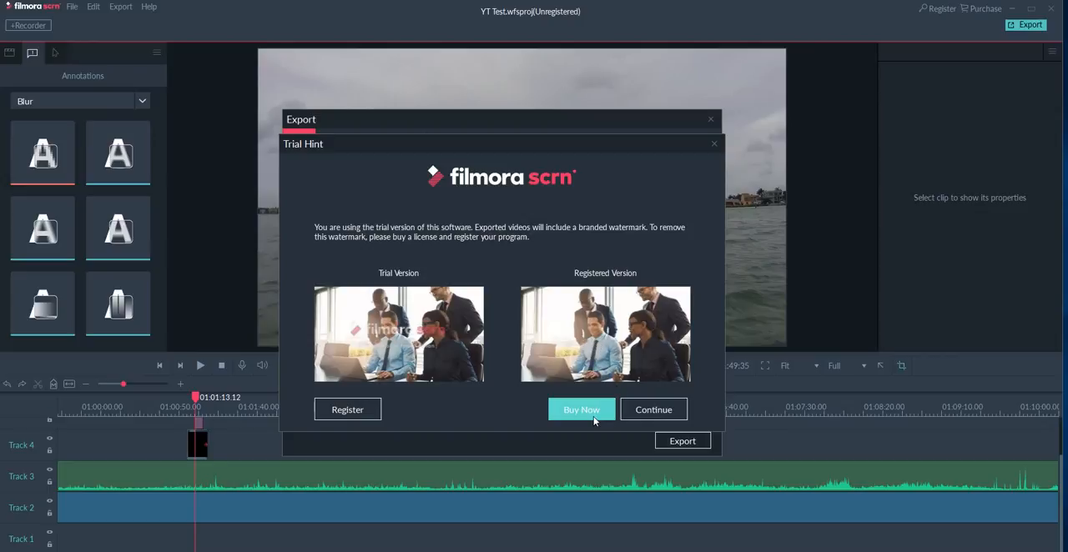
left_click(658, 409)
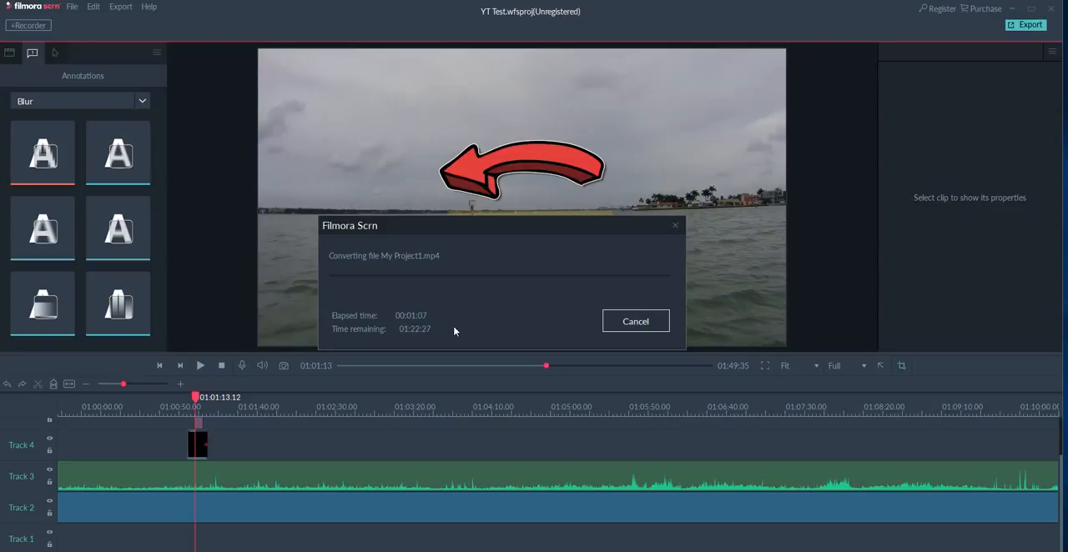
left_click(630, 325)
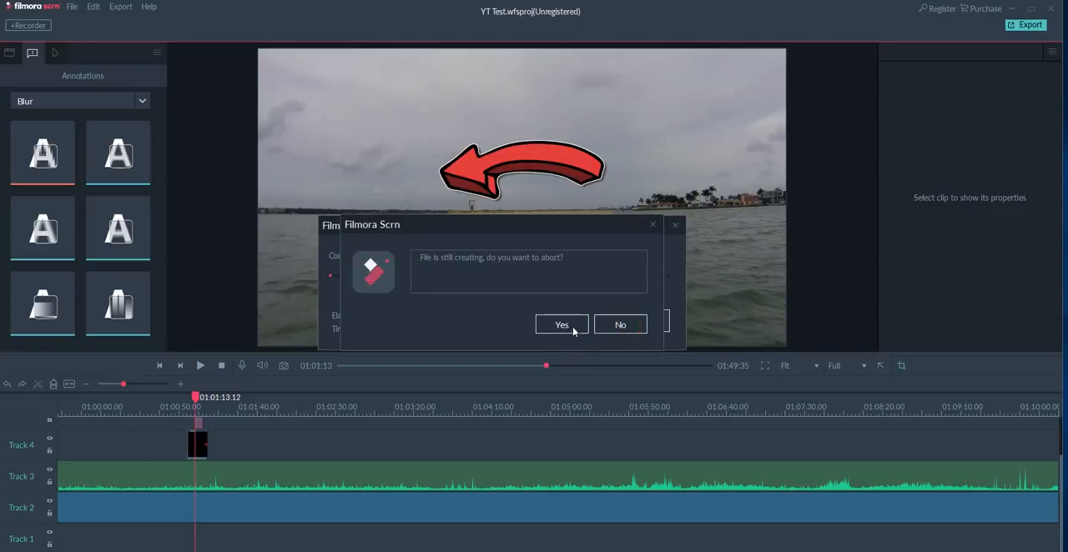
left_click(573, 331)
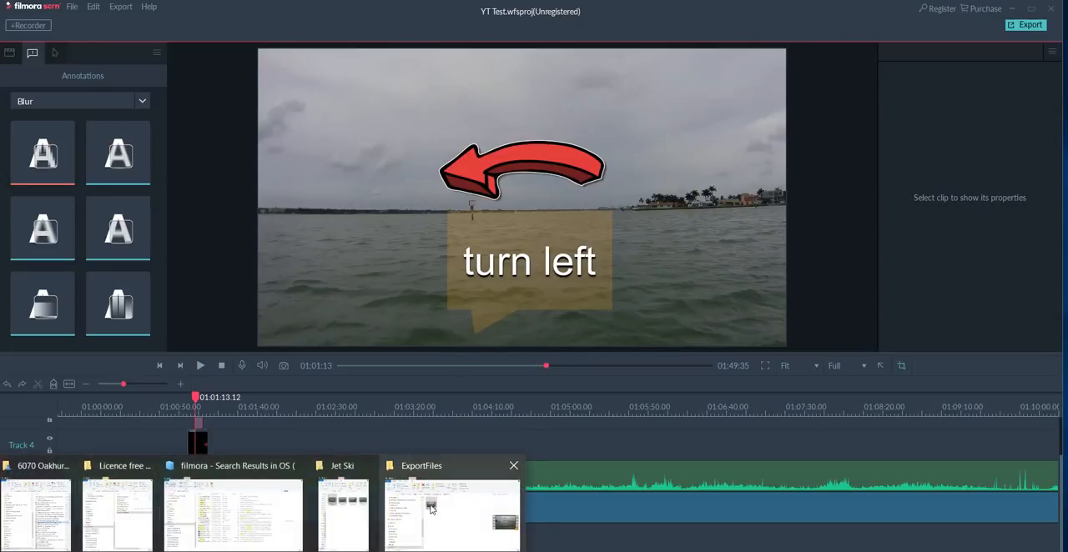
Switch to the ExportFiles folder in File Explorer and play My Project.mp4 in VLC media player to check the watermark.
left_click(440, 499)
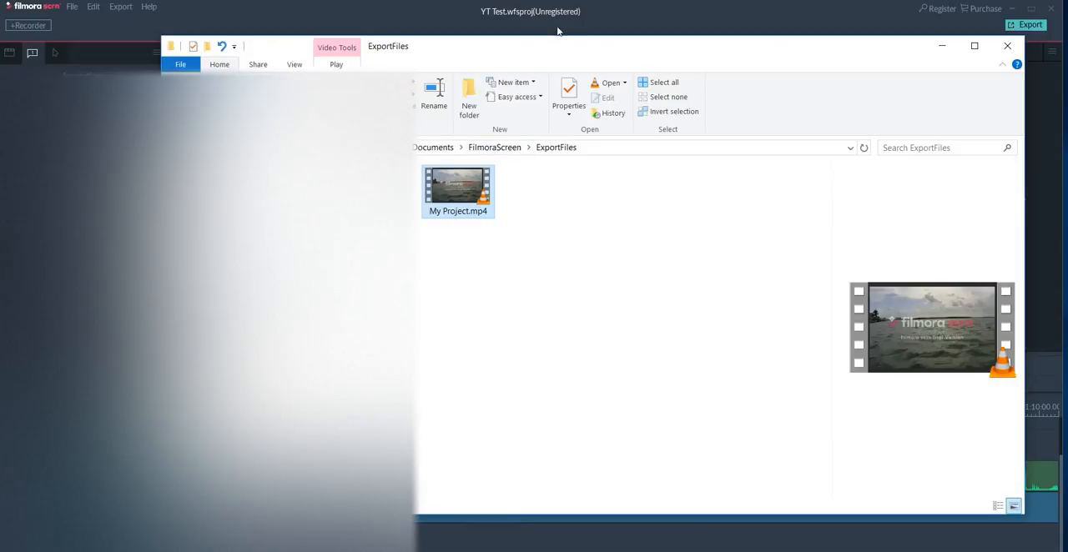
left_click_drag(556, 48, 232, 26)
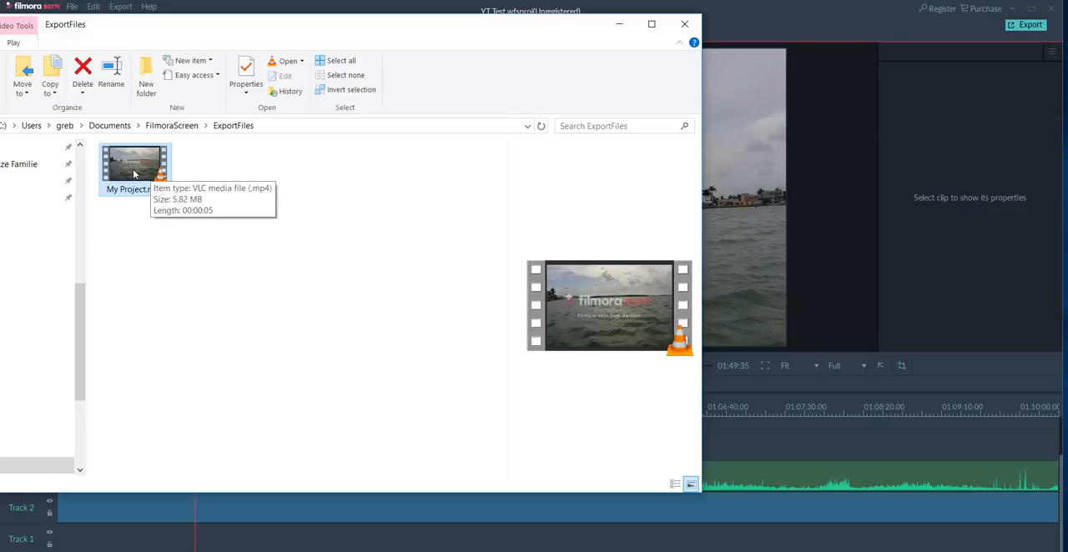
double_click(133, 173)
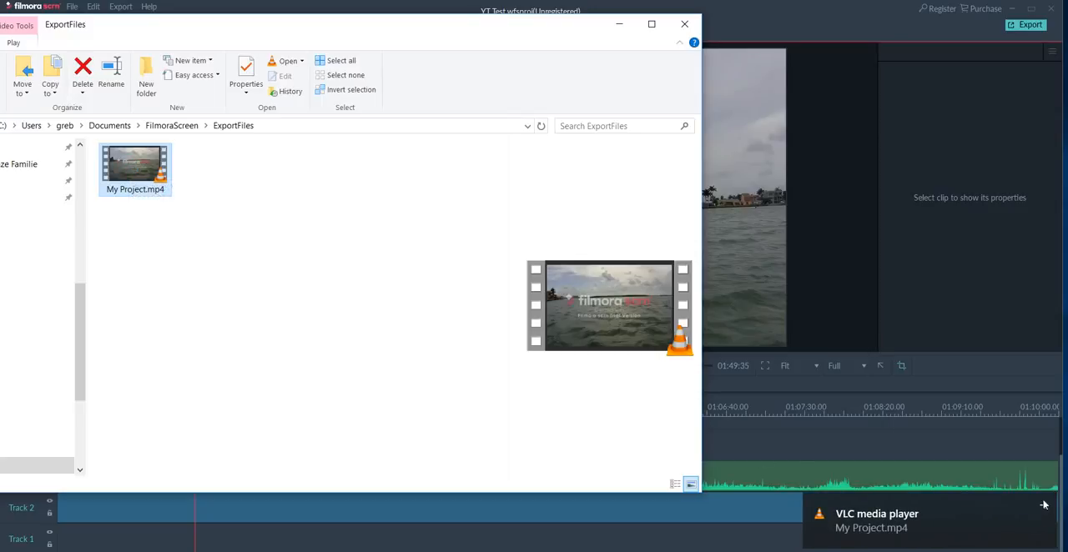
left_click(1044, 505)
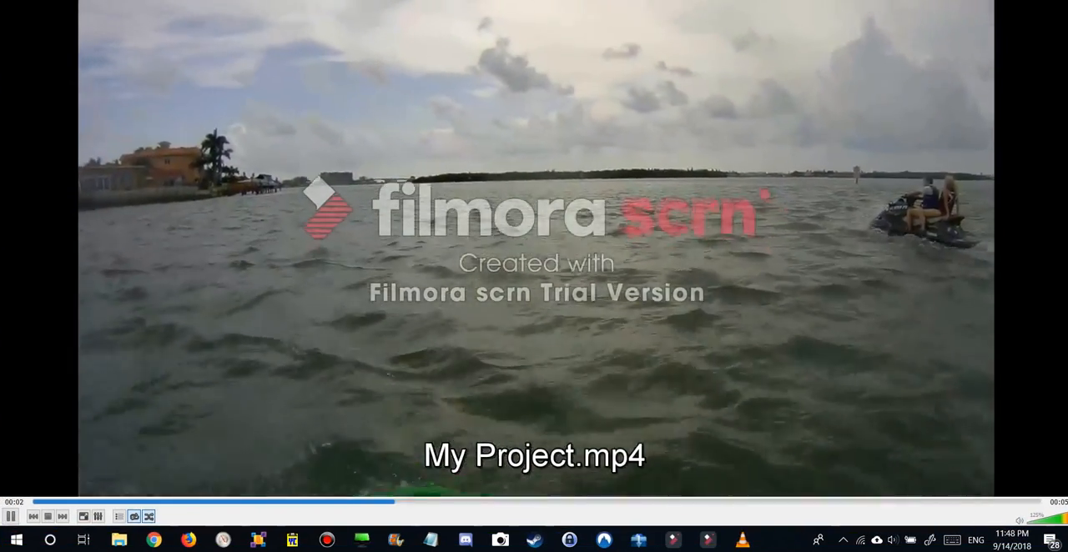
Shrink and close the VLC player window, and minimize the ExportFiles folder to return to Filmora scrn.
left_click(1020, 1)
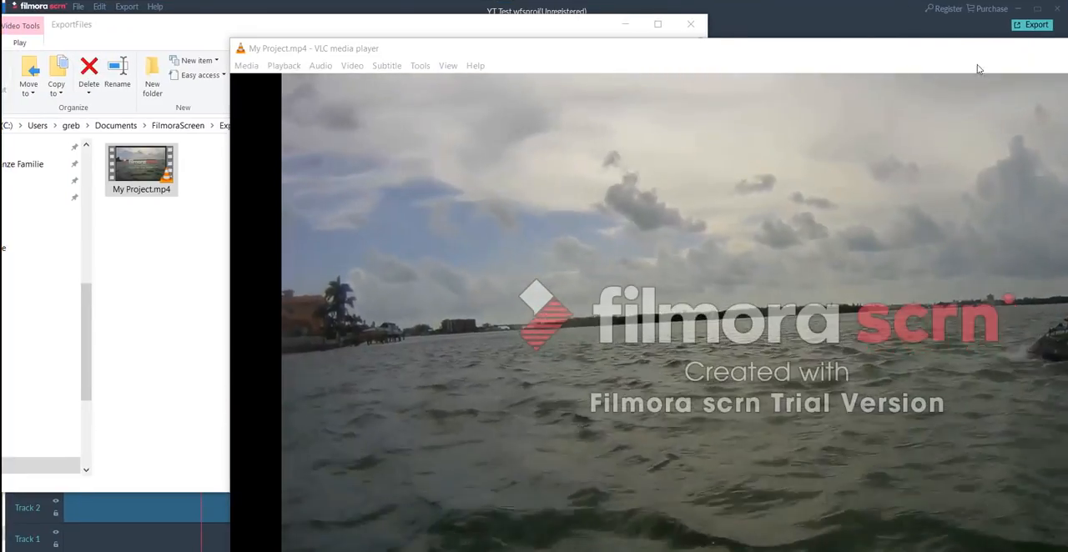
left_click_drag(922, 50, 688, 86)
left_click_drag(916, 88, 783, 84)
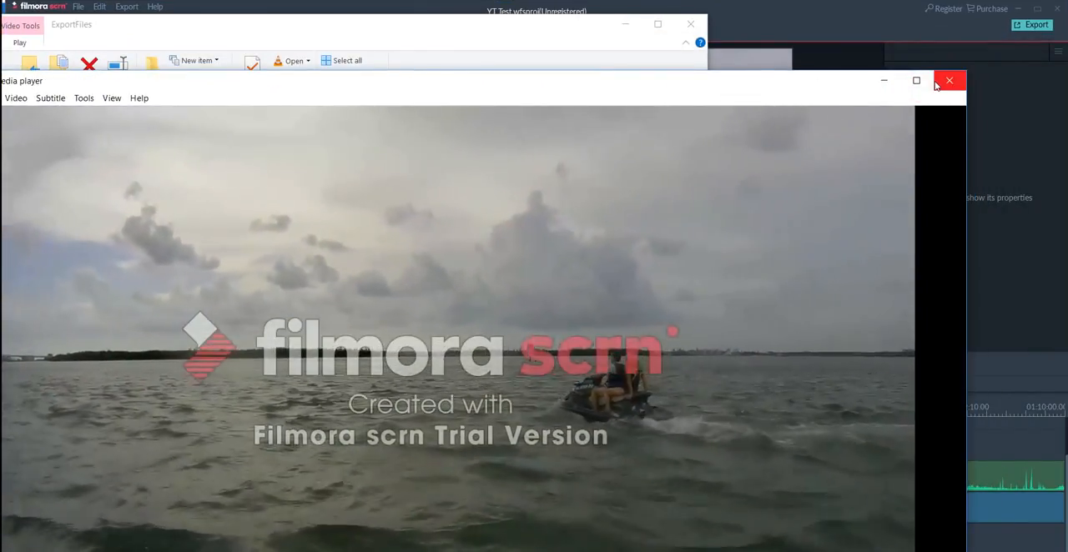
left_click(948, 80)
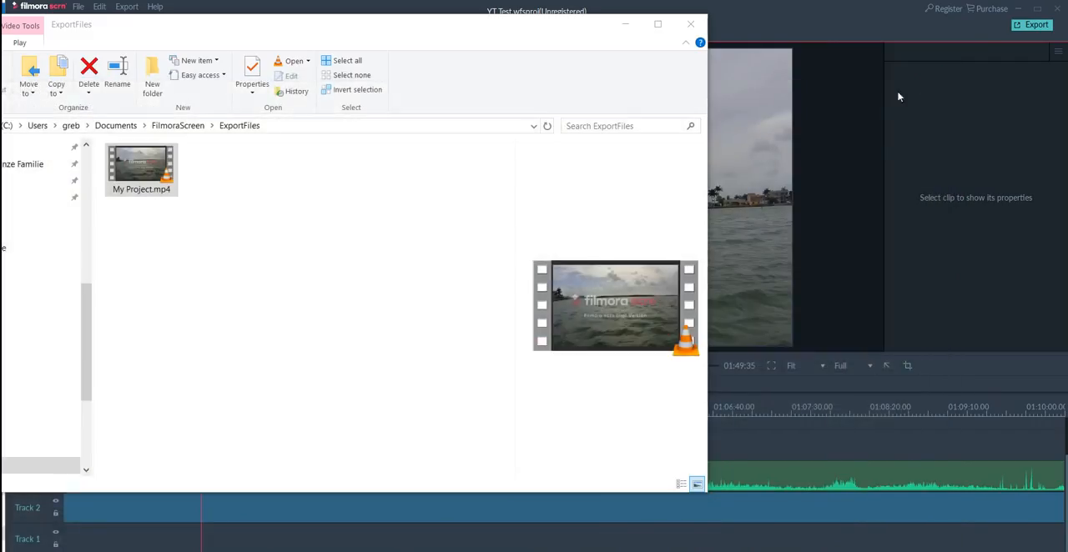
left_click(625, 24)
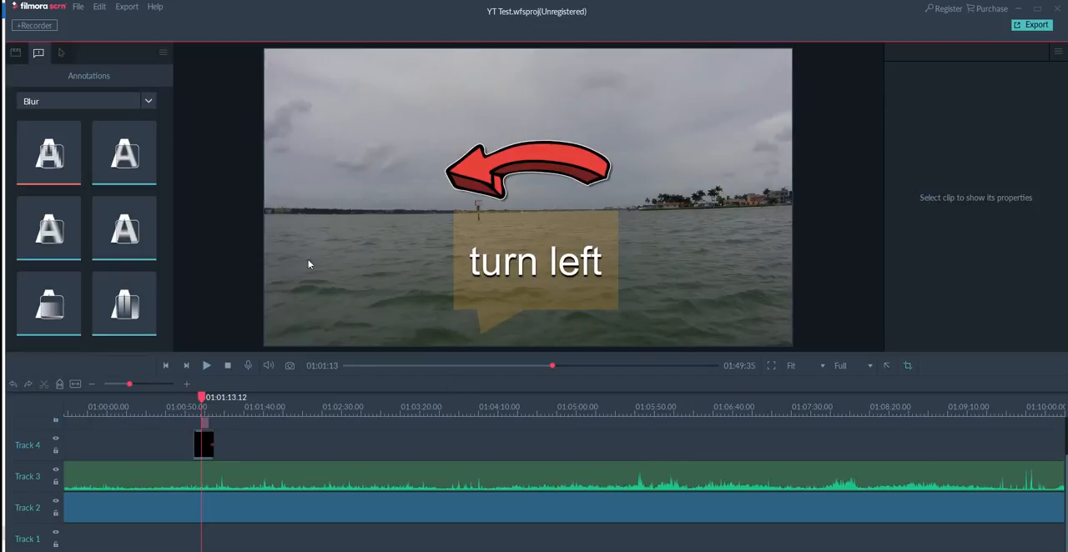
Look through the annotation categories and show the Overlays annotations.
left_click(124, 300)
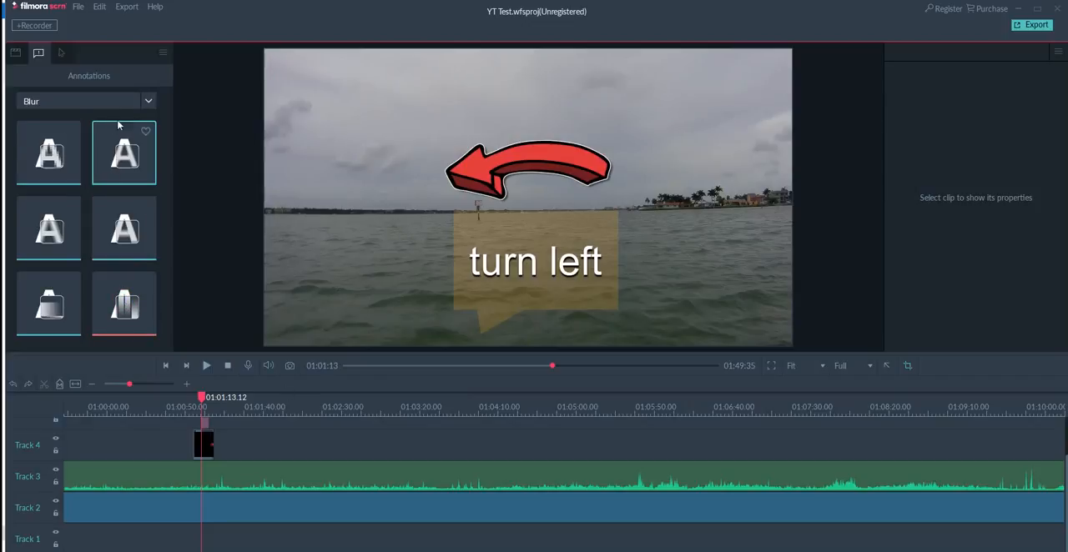
left_click(150, 101)
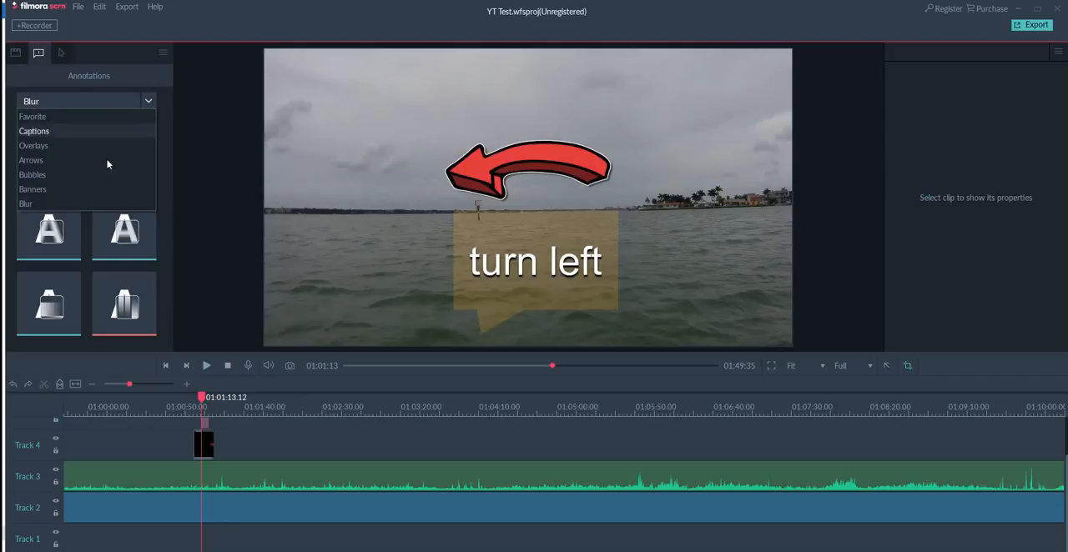
left_click(82, 147)
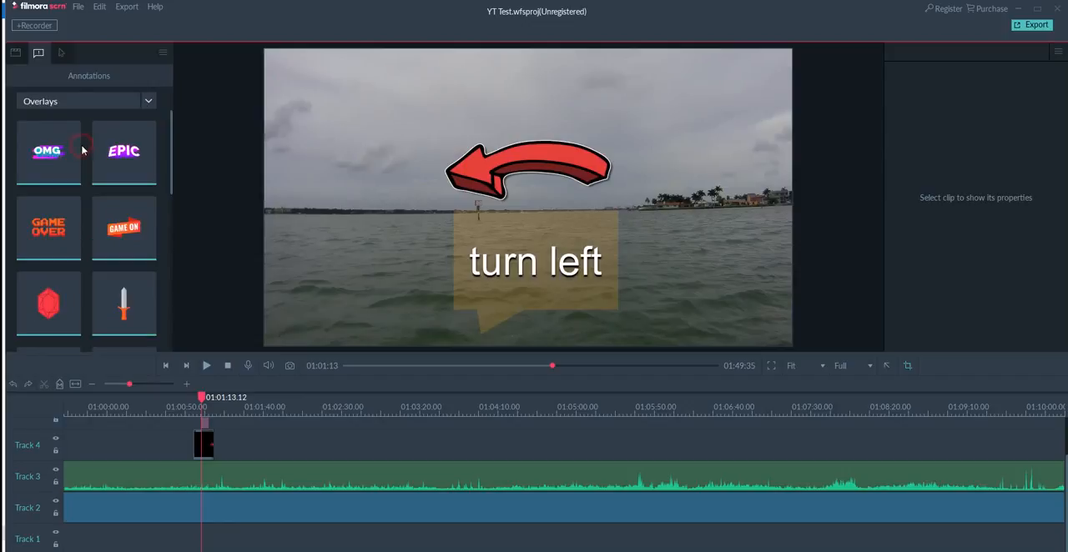
left_click(146, 101)
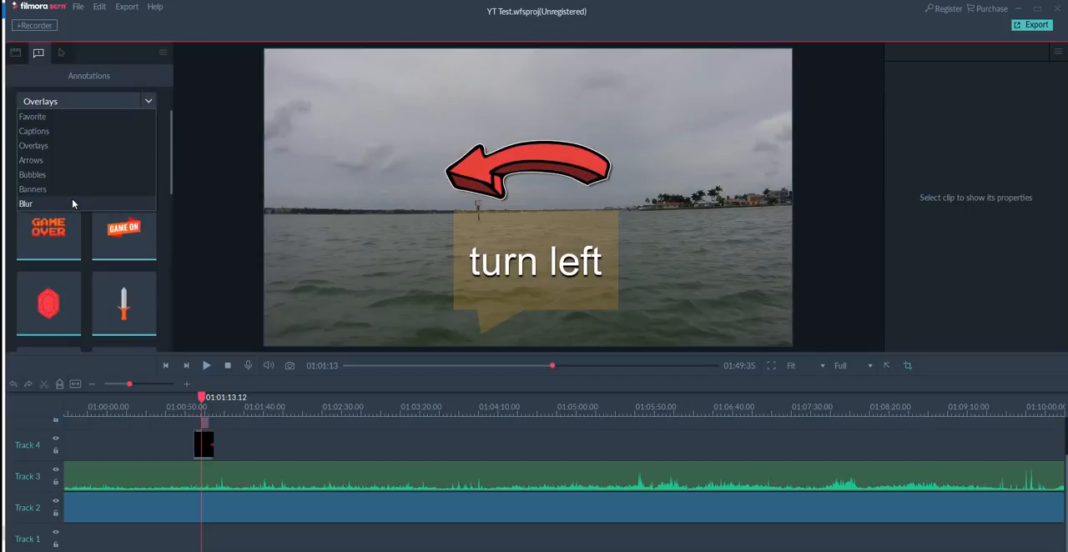
left_click(73, 147)
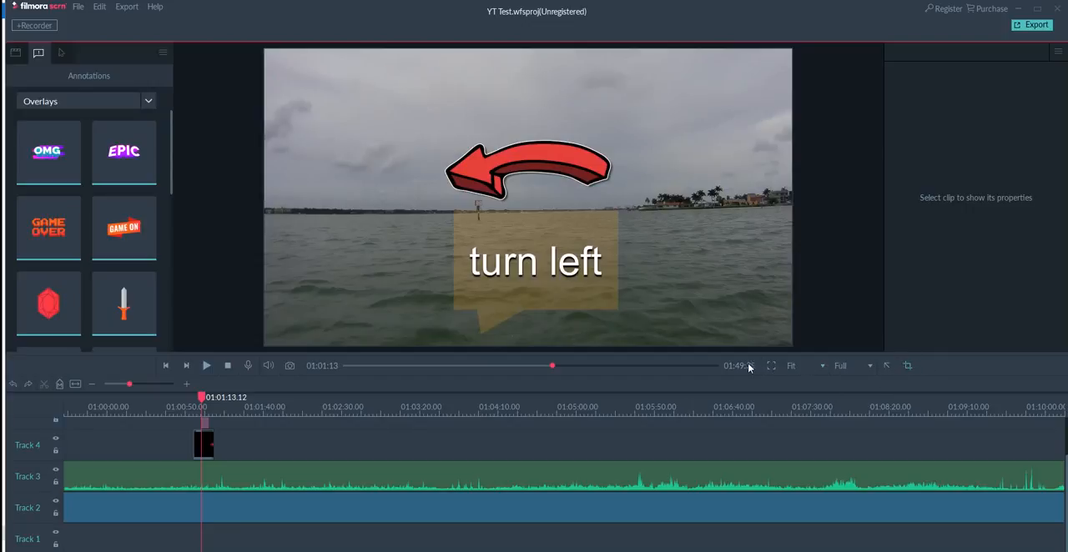
Check the preview zoom options, and set the preview quality to 1/8 and to 1/16.
left_click(823, 367)
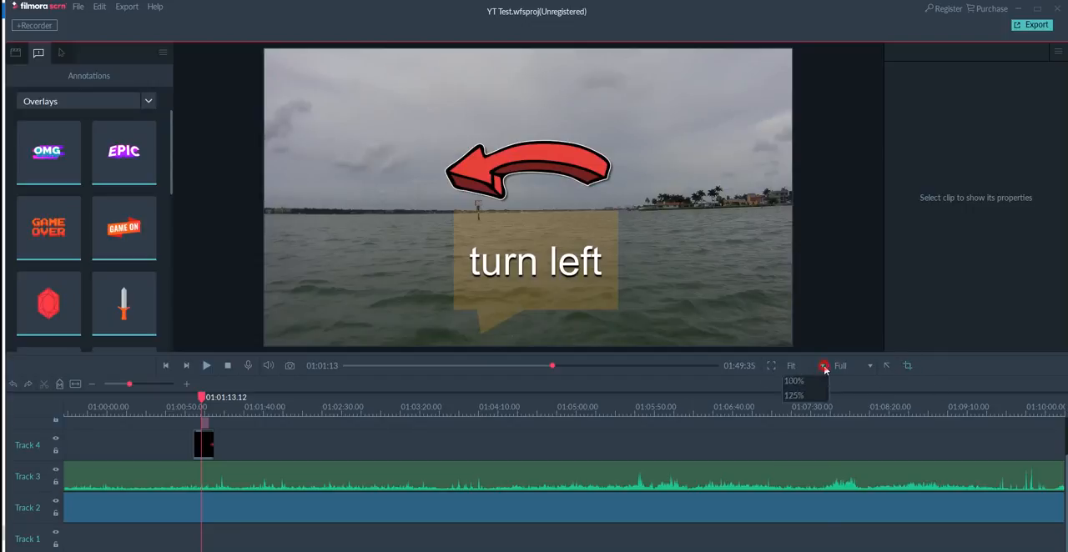
left_click(824, 367)
left_click(869, 366)
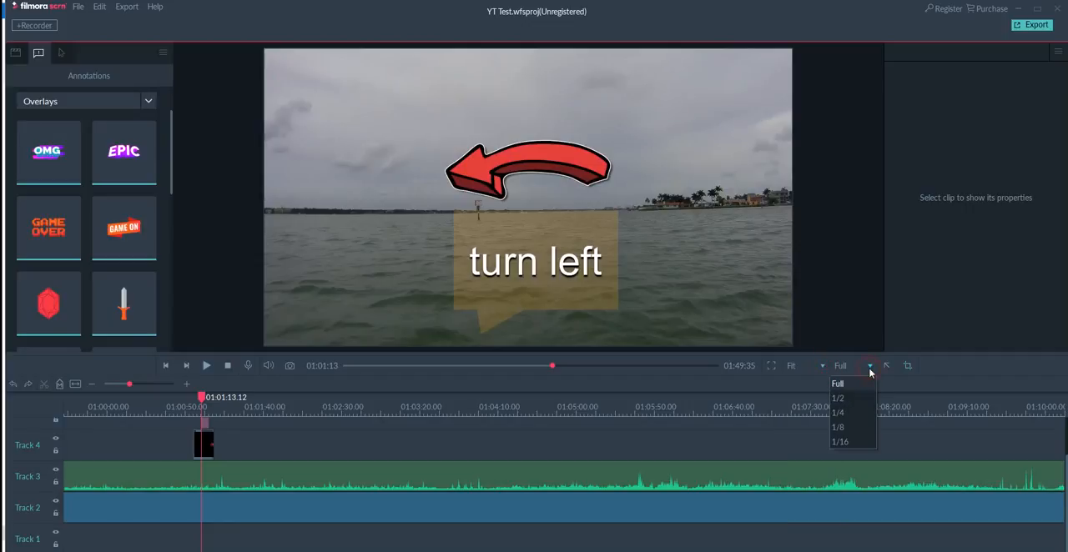
left_click(845, 427)
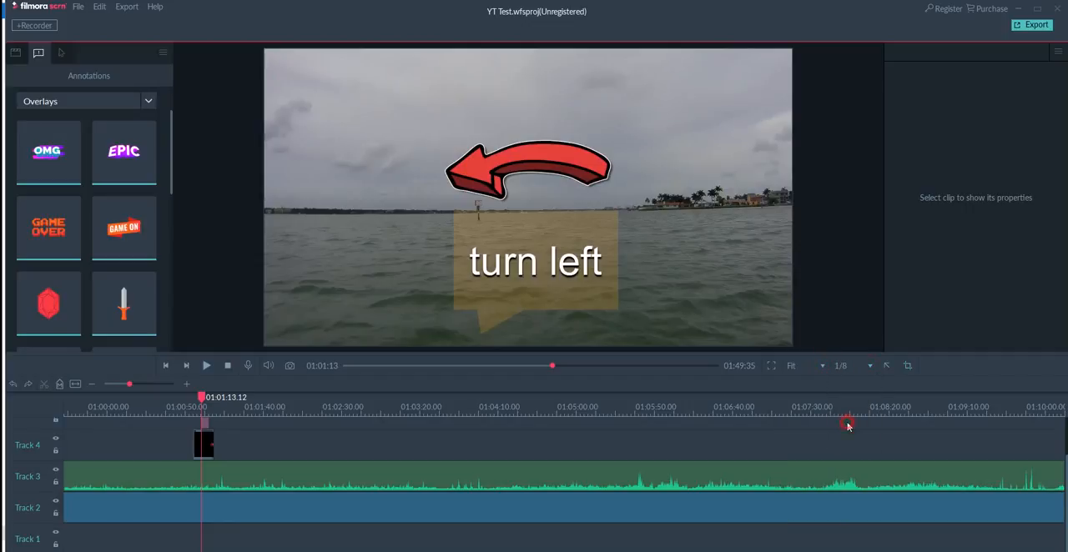
left_click(872, 367)
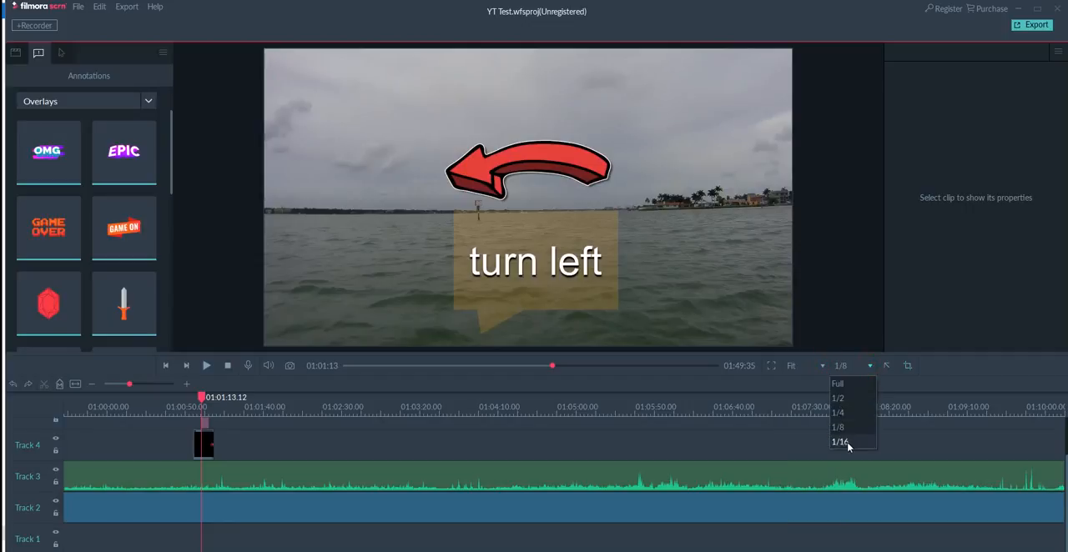
left_click(845, 441)
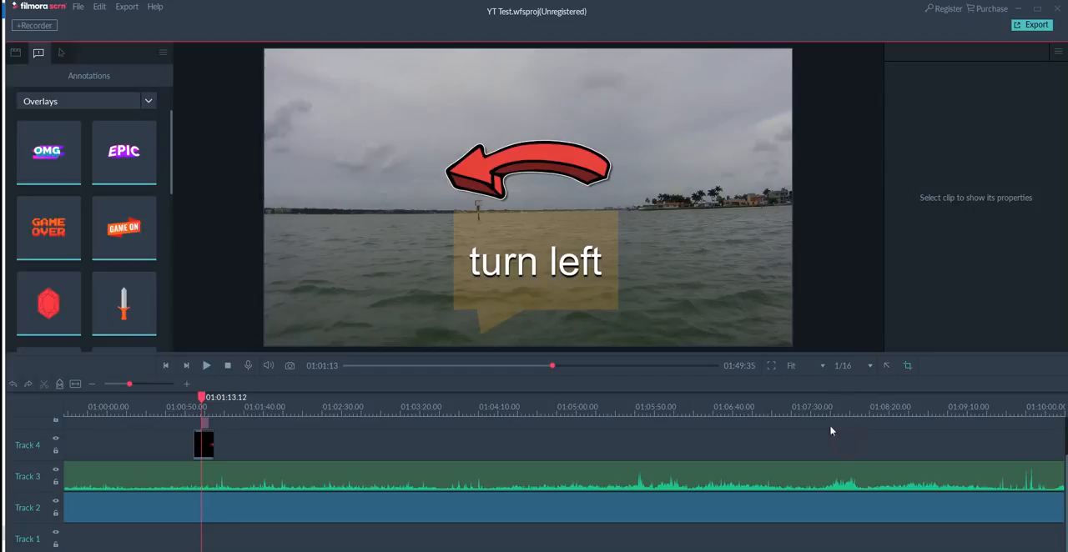
Move the playhead to about 01:01:29 and set the preview quality to Full.
left_click(556, 367)
mouse_move(557, 368)
left_mouse_down()
mouse_move(597, 367)
mouse_move(537, 367)
mouse_move(554, 367)
left_mouse_up()
left_click(870, 365)
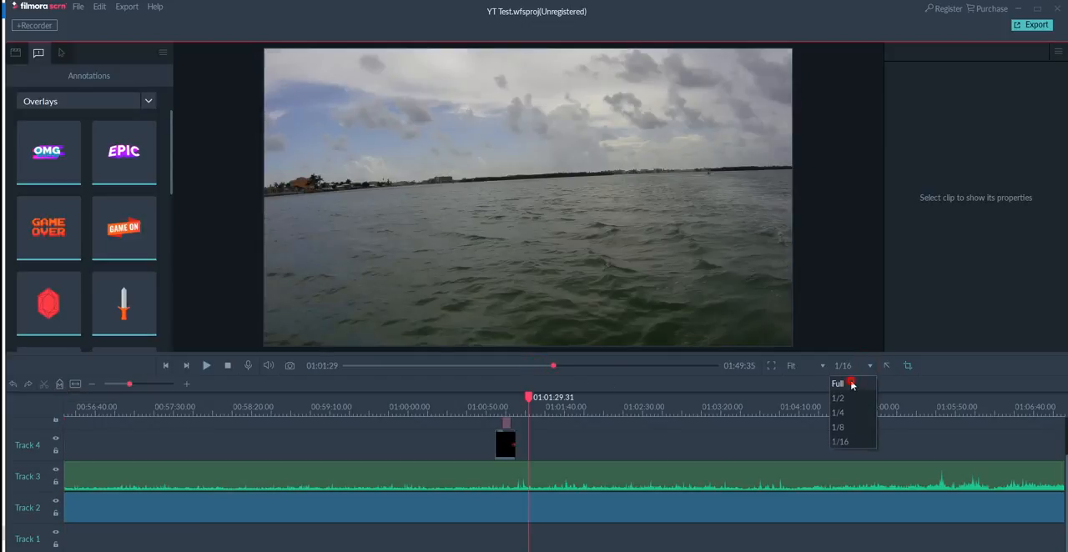
left_click(849, 381)
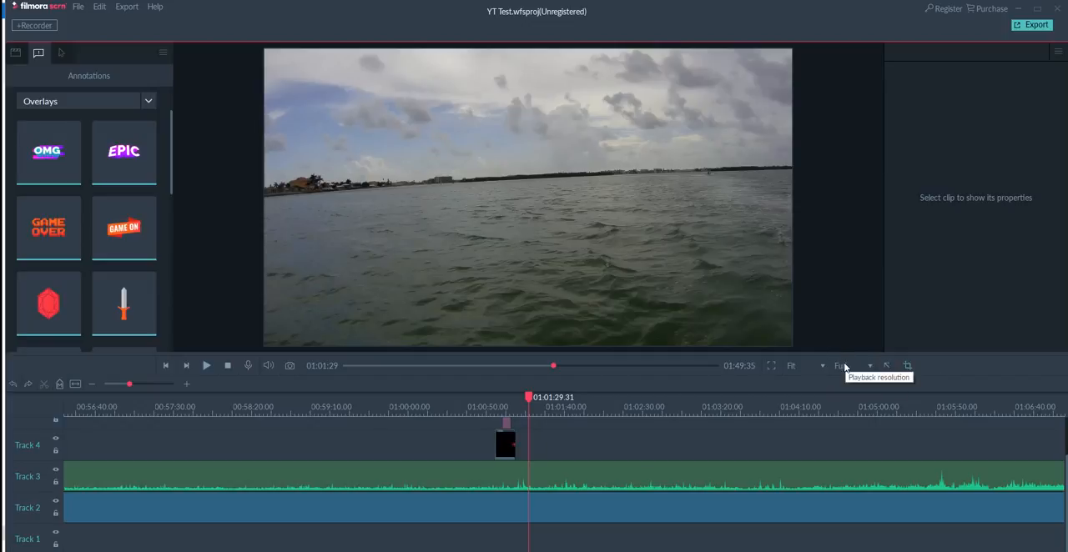
Select the jet ski footage in the preview and move it to about position X 510.9, Y 259.1.
left_click(887, 367)
left_click(908, 367)
left_click_drag(312, 132, 453, 202)
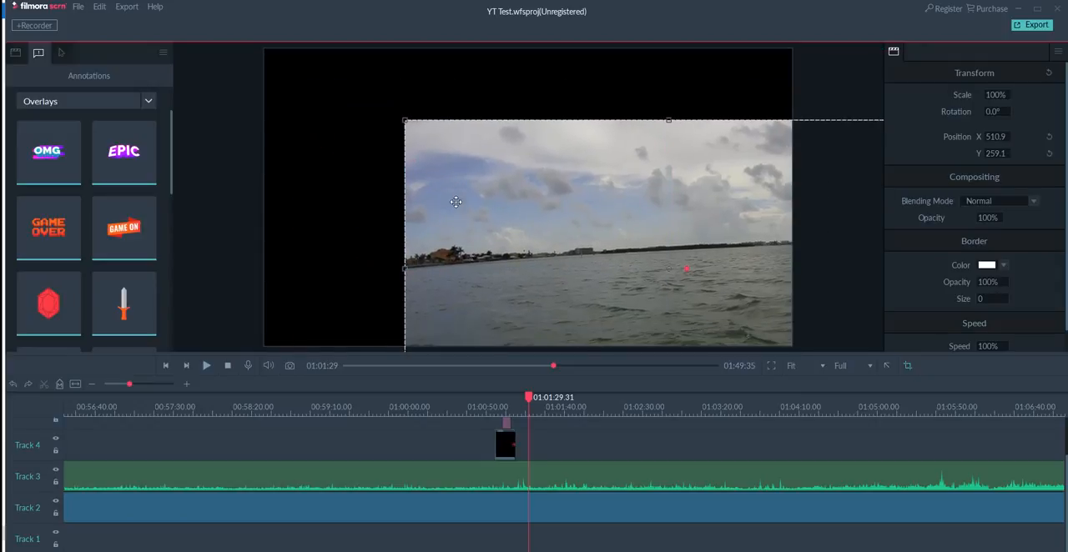
Crop the jet ski footage to a smaller rectangle and place it near the middle of the canvas, at about X 198.7, Y -238.9.
left_click_drag(587, 244, 386, 189)
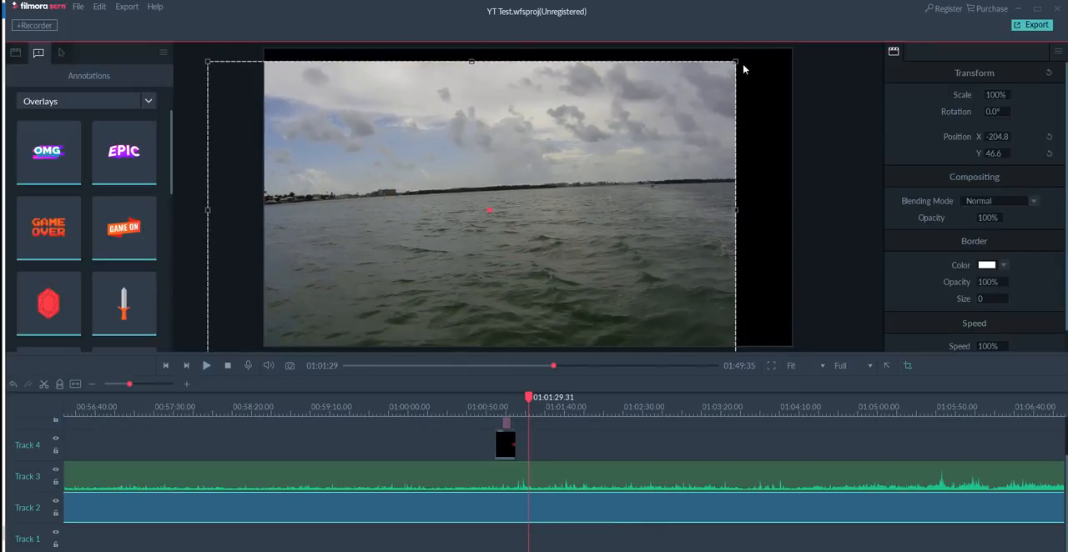
left_click_drag(735, 63, 576, 173)
left_click_drag(502, 239, 667, 126)
left_click_drag(434, 136, 394, 149)
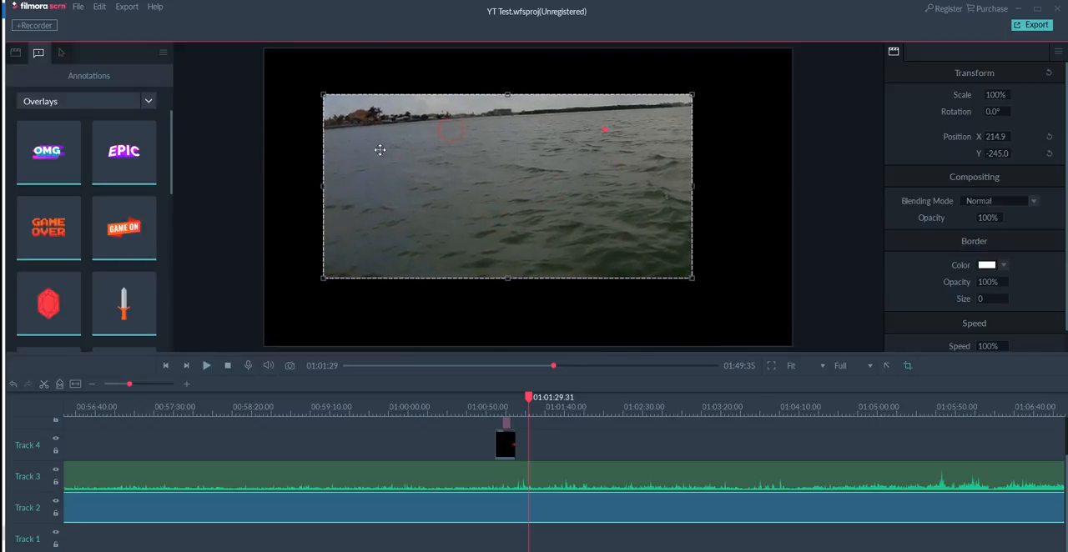
left_click_drag(317, 98, 359, 131)
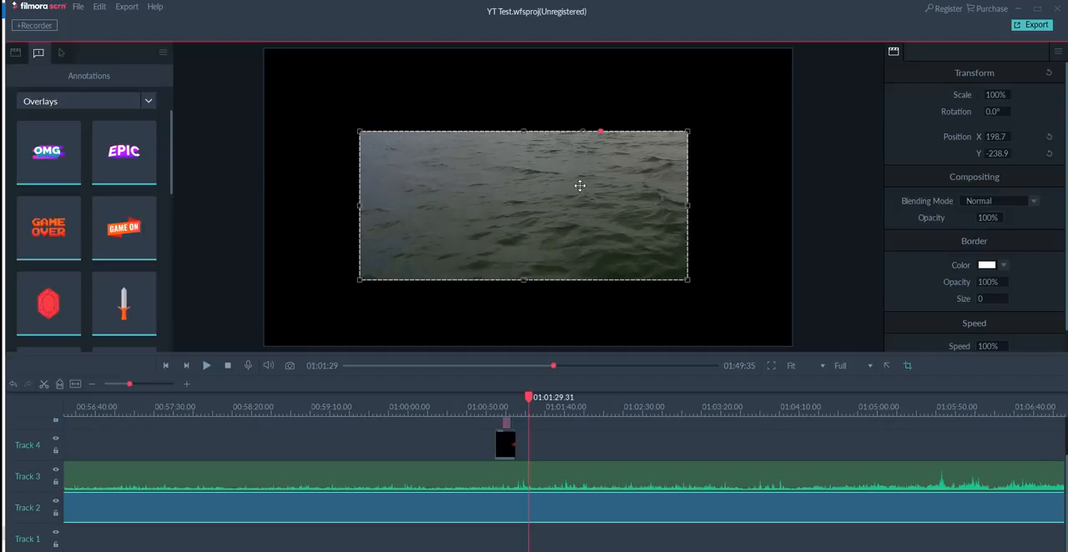
Move the cropped footage into the canvas's upper-left corner, at about X -148.0, Y -538.5, and adjust its crop from the lower-right corner.
left_click_drag(579, 184, 481, 101)
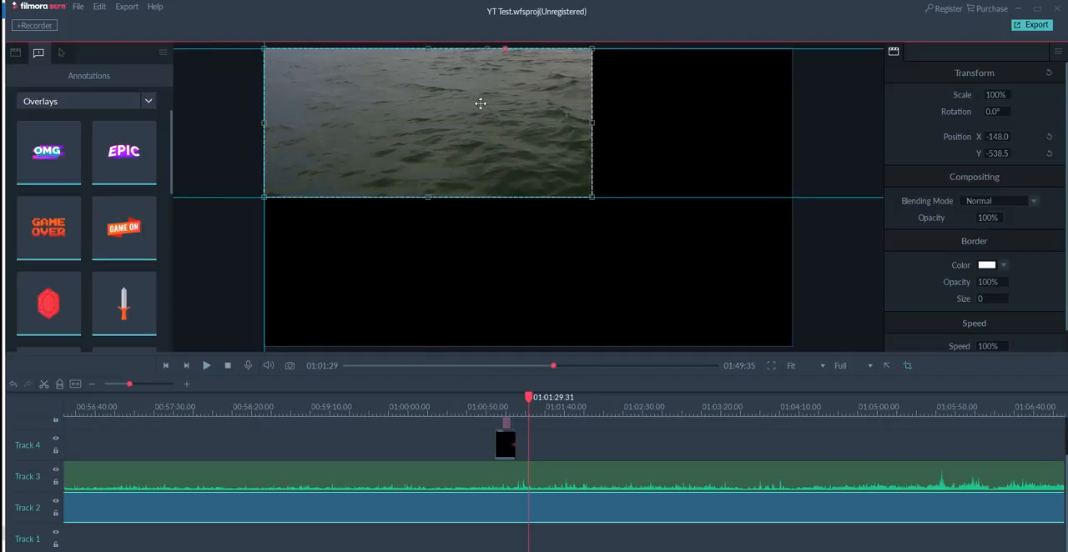
left_click_drag(592, 198, 825, 209)
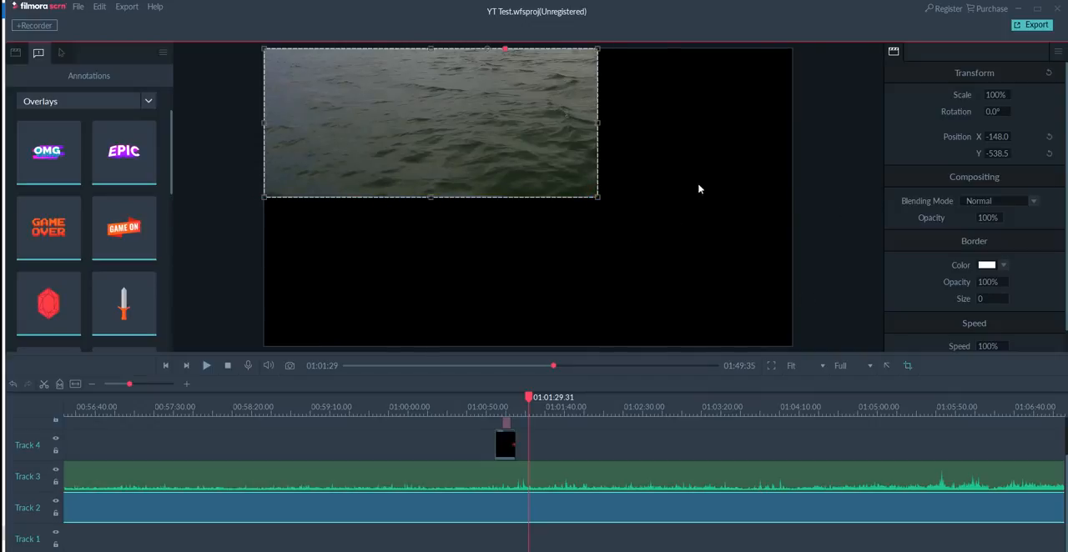
left_click_drag(562, 159, 601, 253)
Undo the recent crops and moves of the jet ski footage, back to its first repositioning.
key("ctrl+z")
key("ctrl+z")
key("ctrl+z")
key("ctrl+z")
key("ctrl+z")
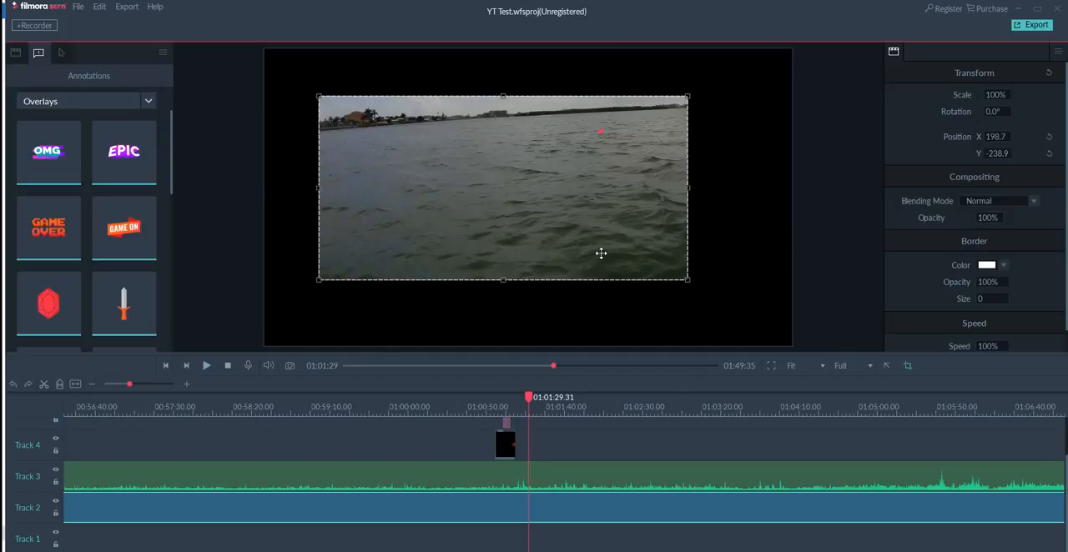
key("ctrl+z")
key("ctrl+z")
key("ctrl+z")
key("ctrl+z")
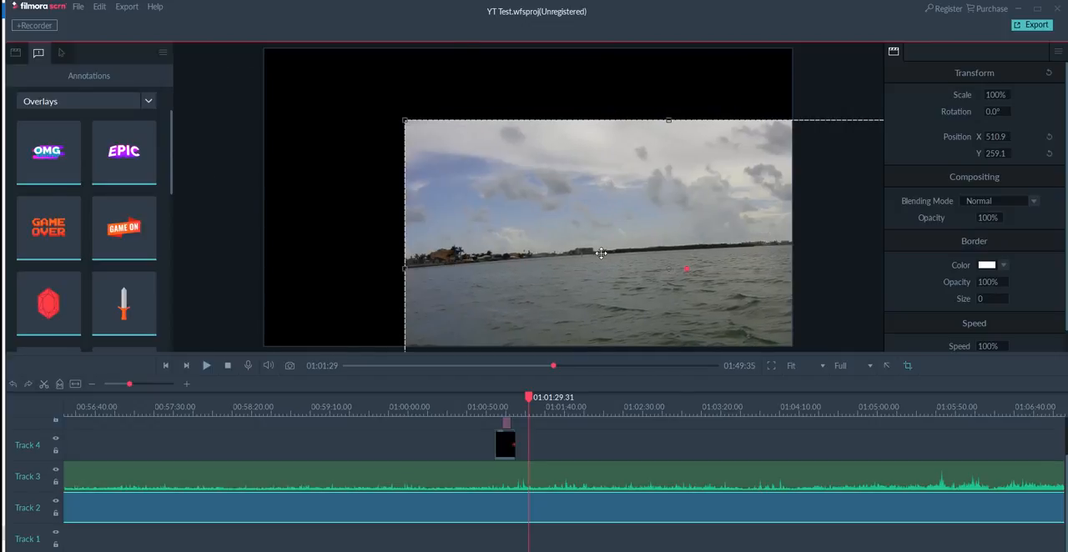